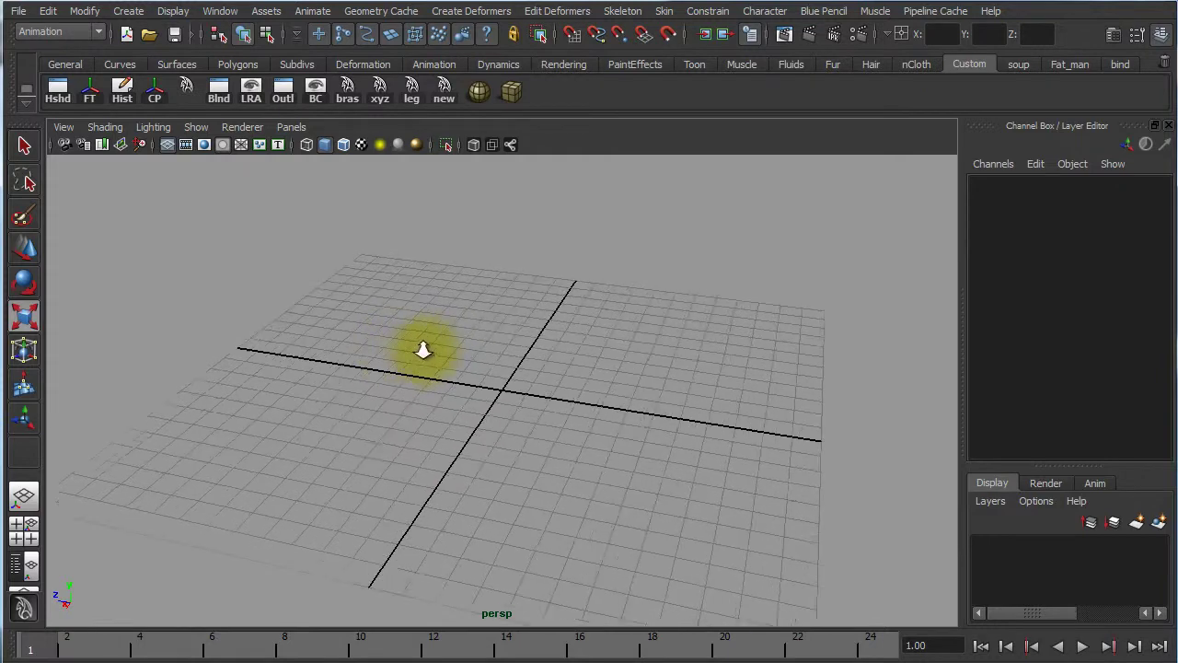
- Create a polygon cube at the centre of the grid
{"action": "middle_click_drag", "start_coordinate": [666, 337], "coordinate": [672, 407], "text": "alt"}
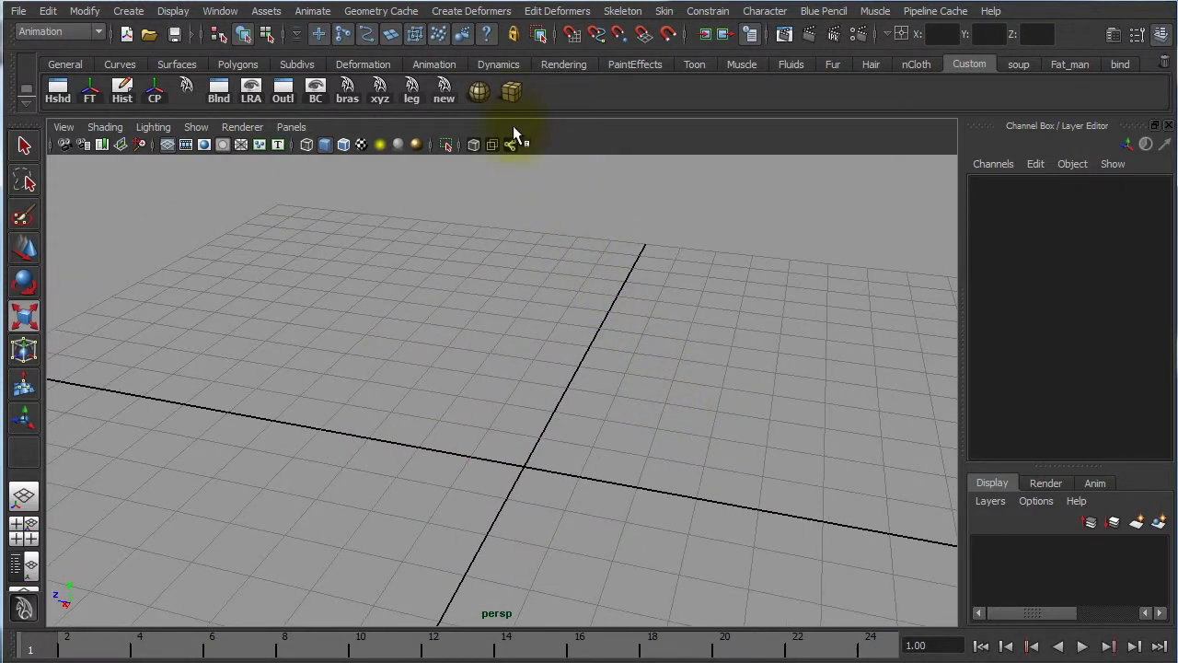
{"action": "left_click_drag", "start_coordinate": [623, 447], "coordinate": [636, 411], "text": "alt"}
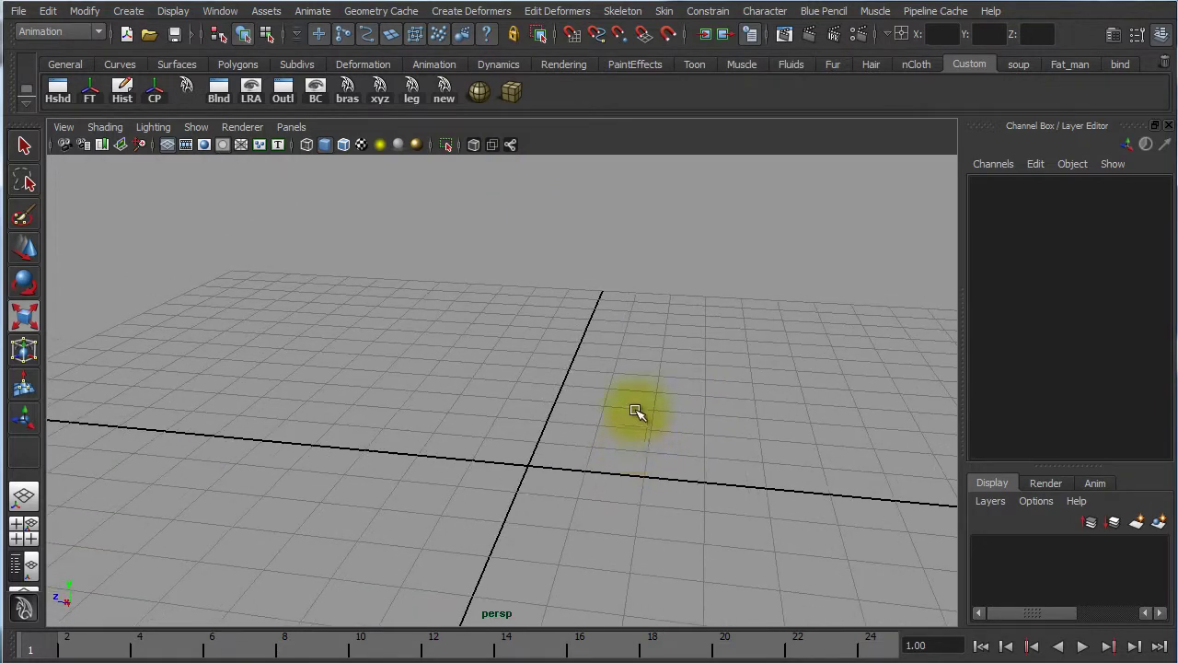
{"action": "left_click", "coordinate": [511, 92]}
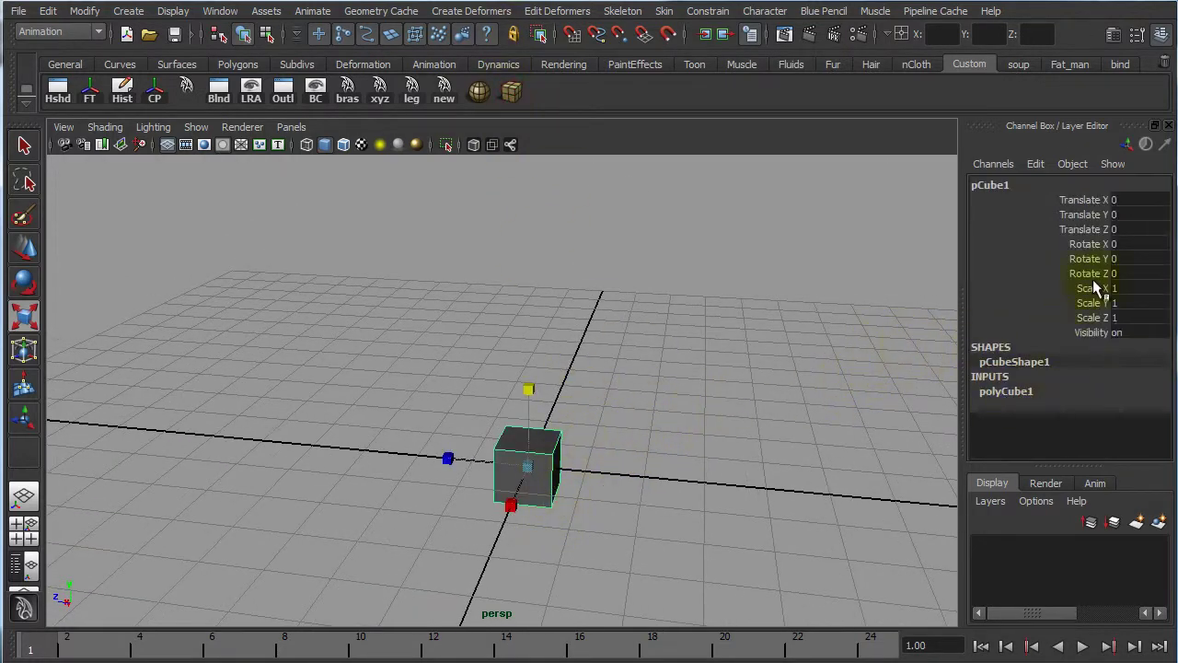
{"action": "left_click_drag", "start_coordinate": [1090, 199], "coordinate": [1105, 318]}
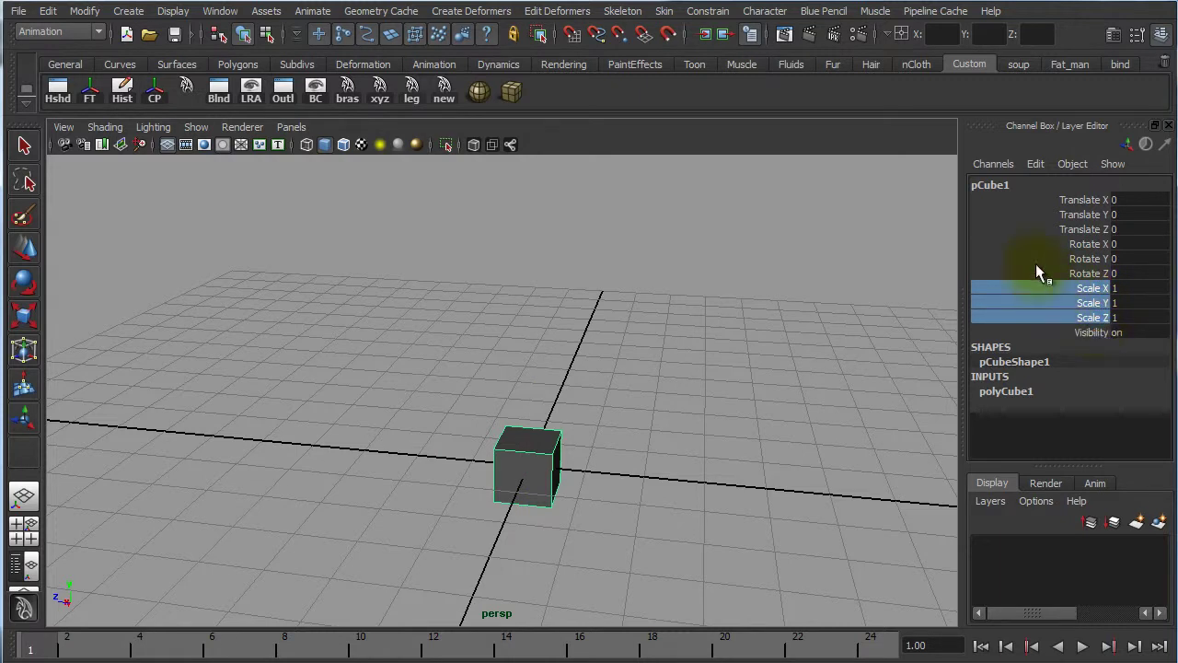
{"action": "left_click", "coordinate": [856, 224]}
{"action": "left_click", "coordinate": [552, 429]}
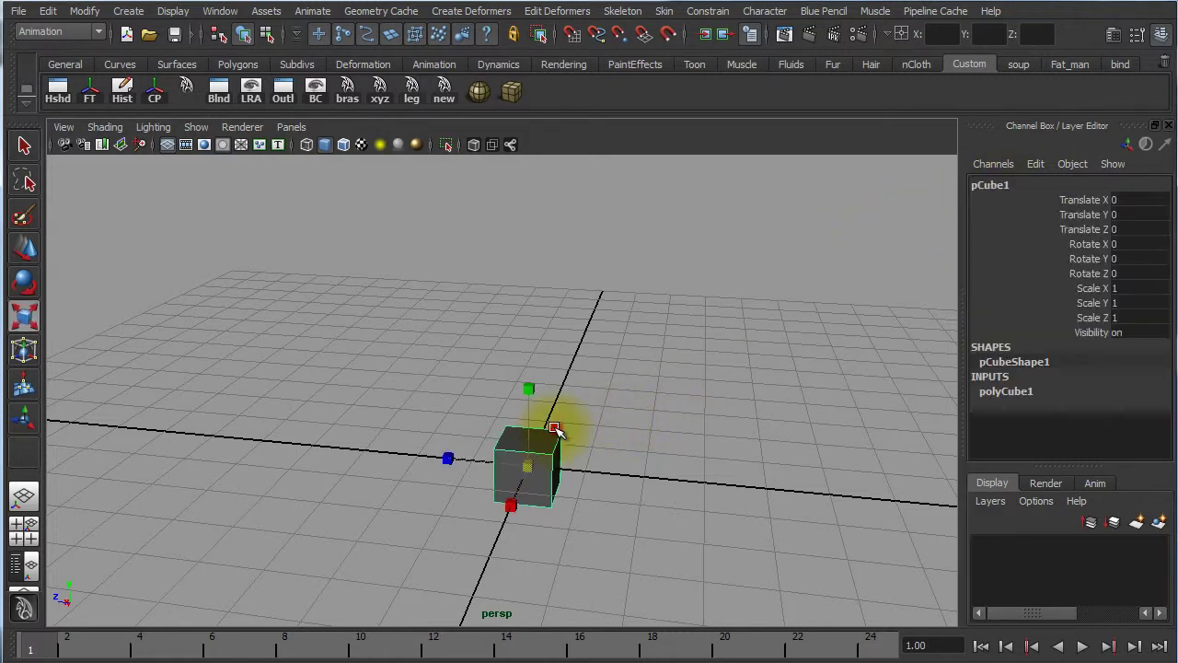
- Start adding a new attribute to the cube and give it the long name ball
{"action": "left_click", "coordinate": [1038, 164]}
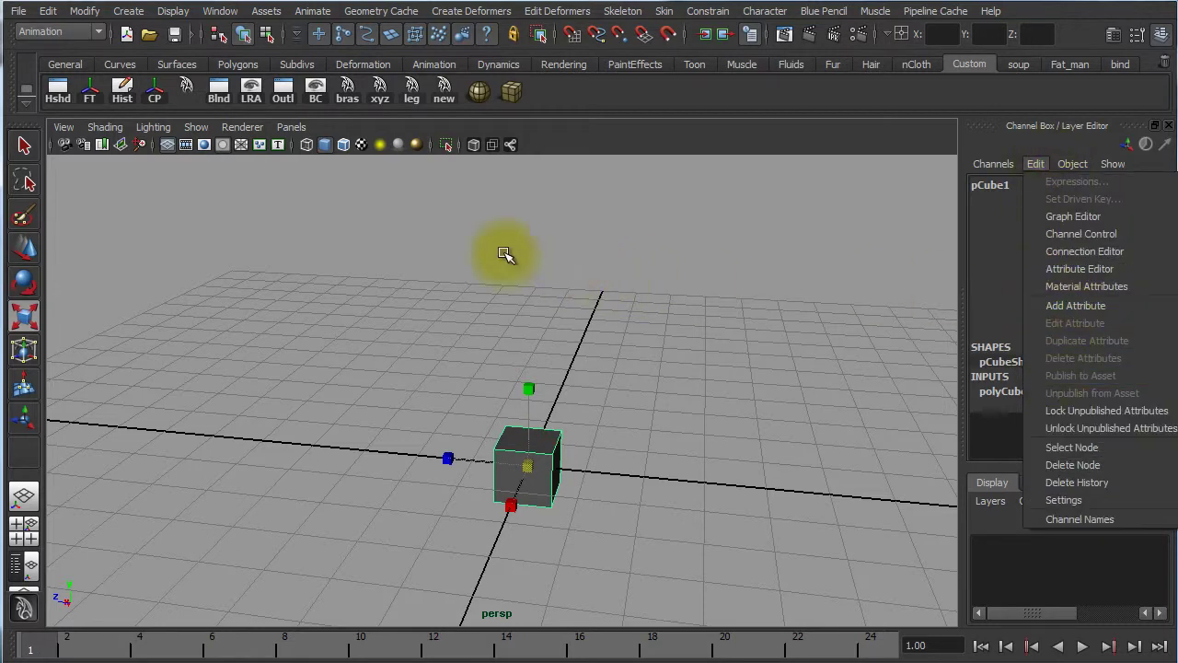
{"action": "left_click", "coordinate": [83, 11]}
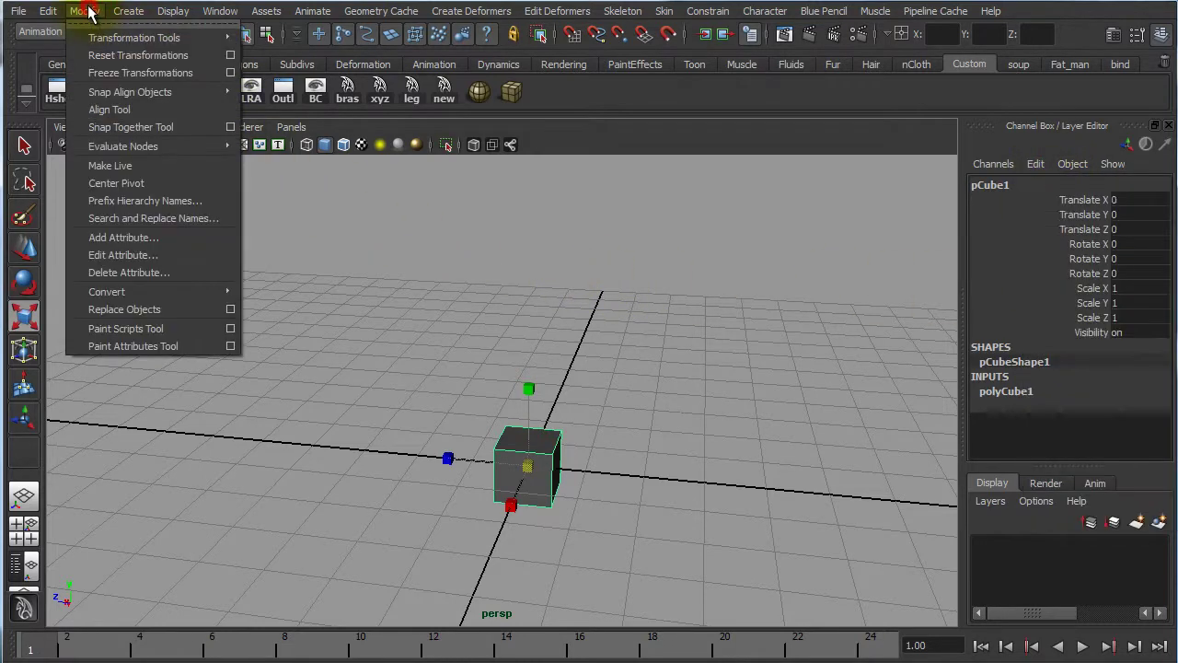
{"action": "left_click", "coordinate": [148, 235]}
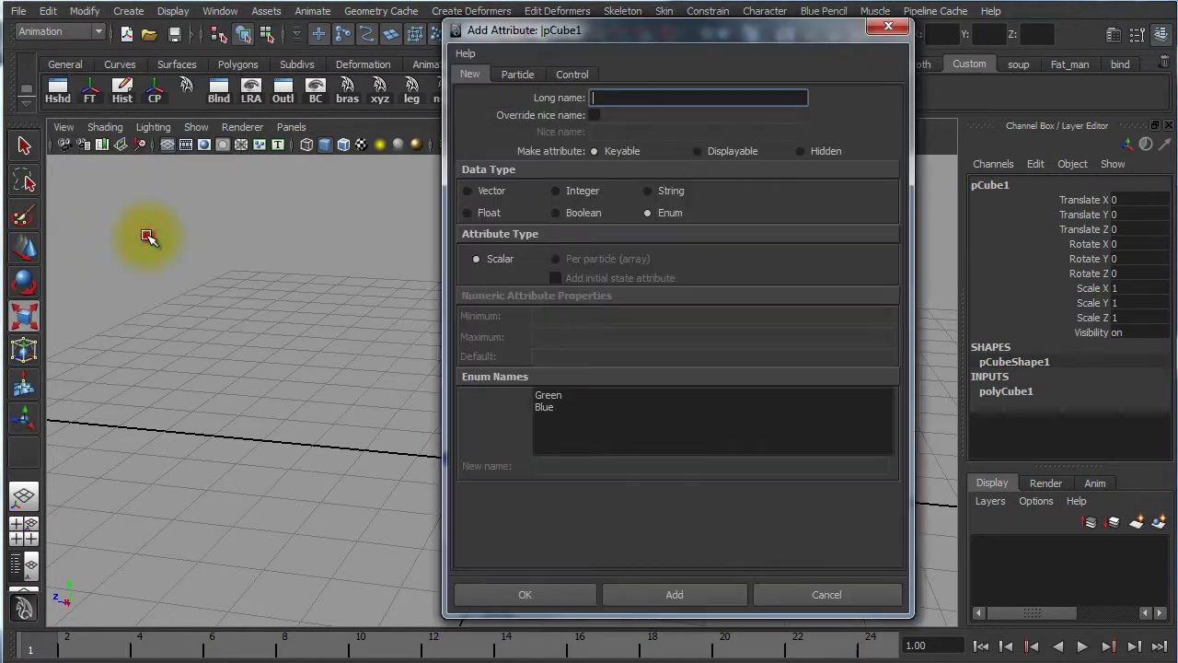
{"action": "left_click_drag", "start_coordinate": [623, 46], "coordinate": [600, 43]}
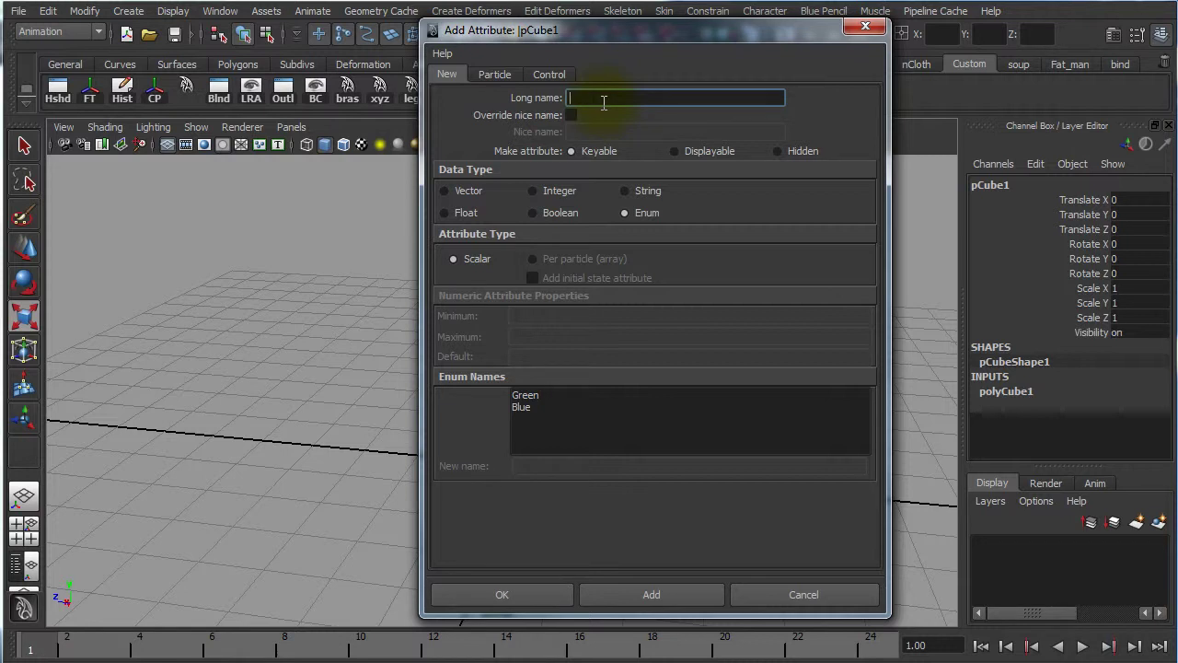
{"action": "type", "text": "ball"}
- Set the new attribute's data type to Integer and write the sample values 1 5 7 9 in the Script Editor
{"action": "left_click", "coordinate": [533, 191]}
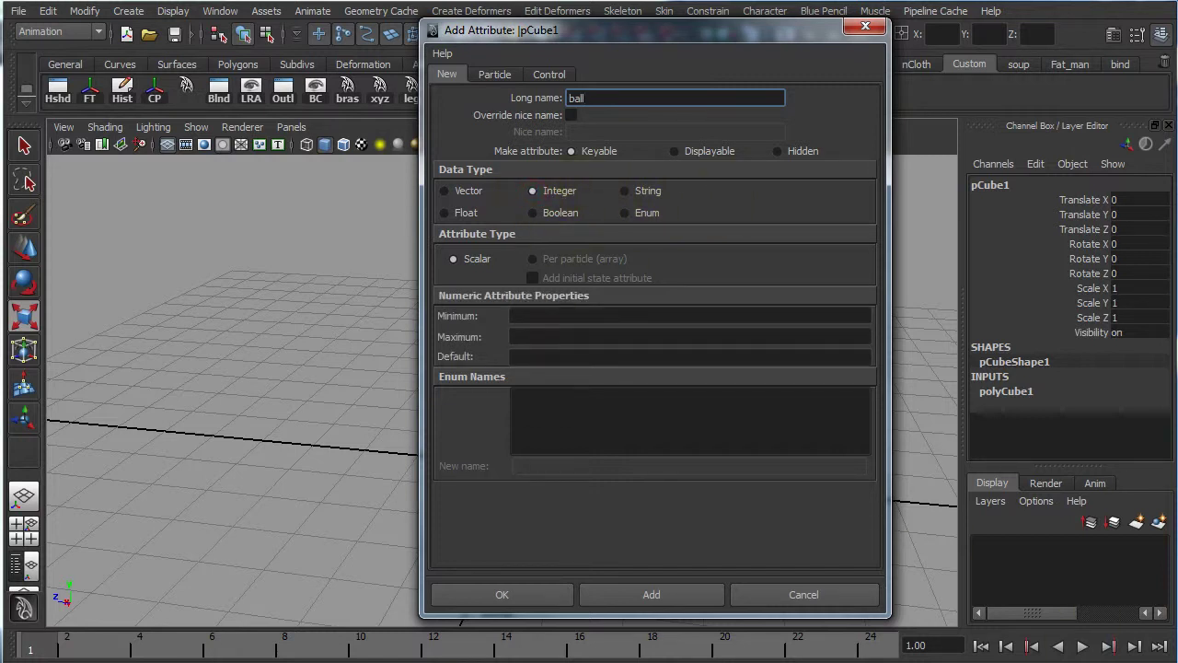
{"action": "key", "text": "Return"}
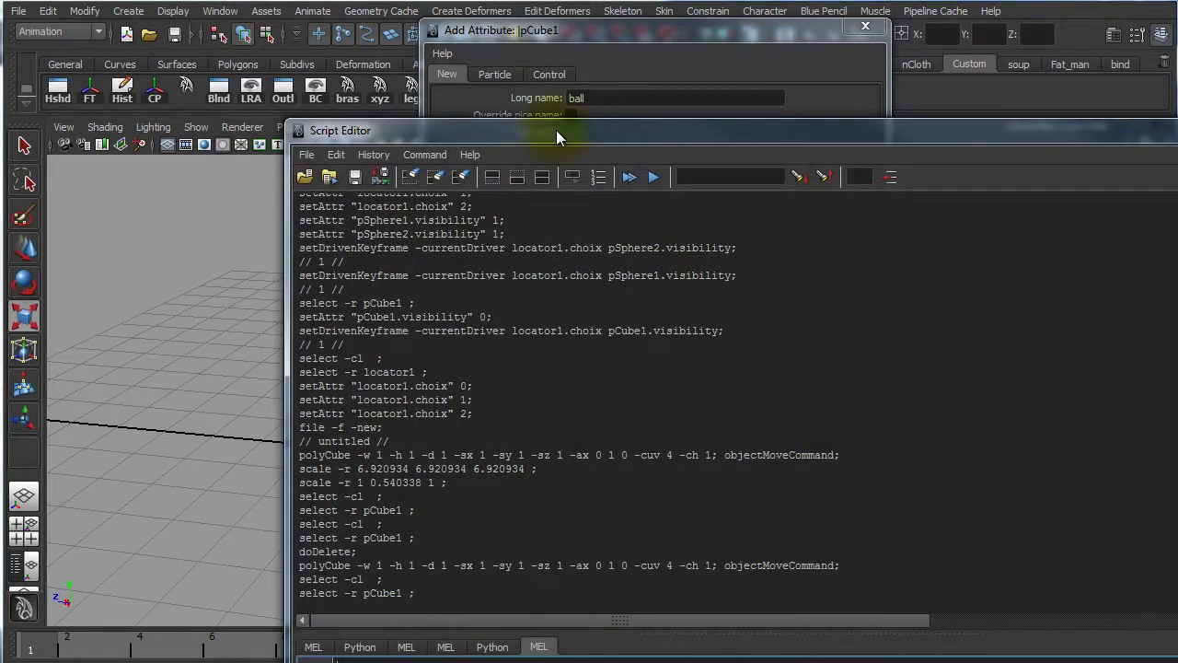
{"action": "left_click_drag", "start_coordinate": [566, 121], "coordinate": [640, 2]}
{"action": "left_click_drag", "start_coordinate": [645, 364], "coordinate": [313, 352]}
{"action": "key", "text": "BackSpace"}
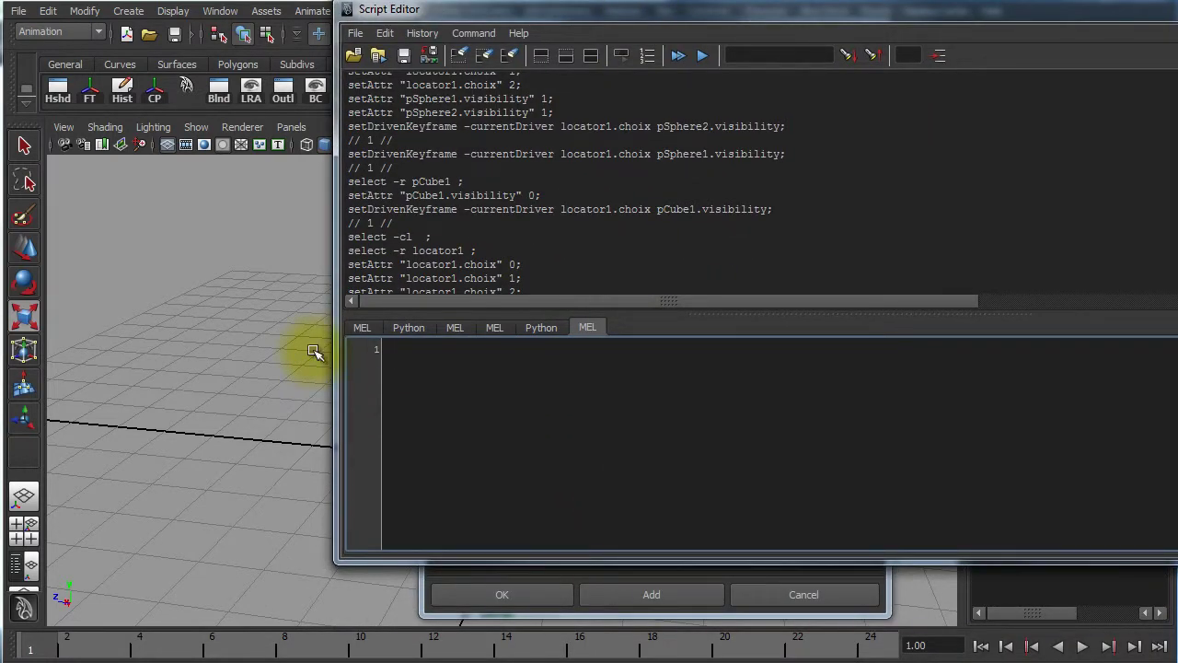
{"action": "type", "text": "1  5  7  9"}
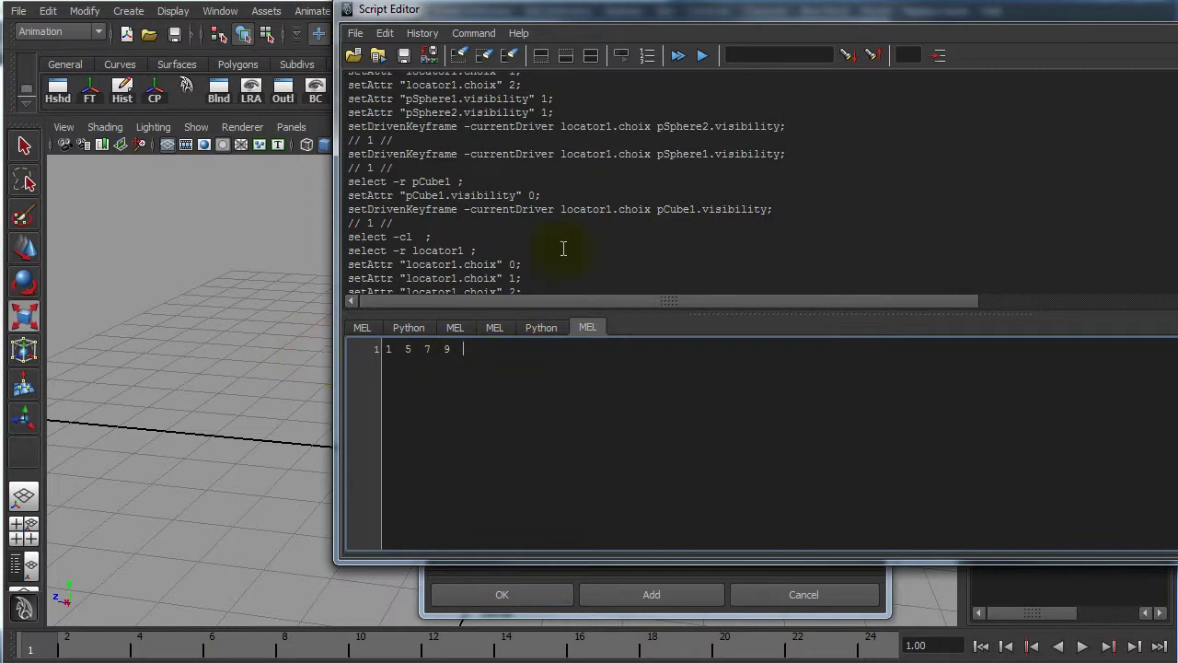
{"action": "left_click_drag", "start_coordinate": [750, 11], "coordinate": [675, 238]}
{"action": "left_click", "coordinate": [576, 190]}
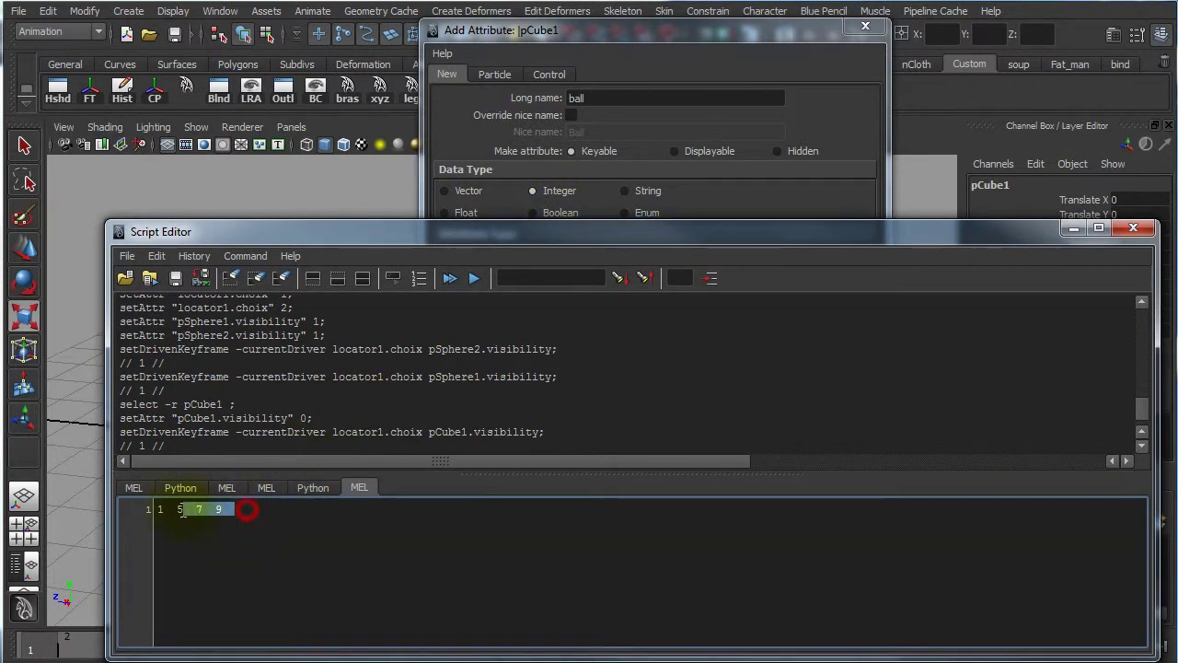
{"action": "double_click", "coordinate": [159, 509]}
{"action": "double_click", "coordinate": [161, 509]}
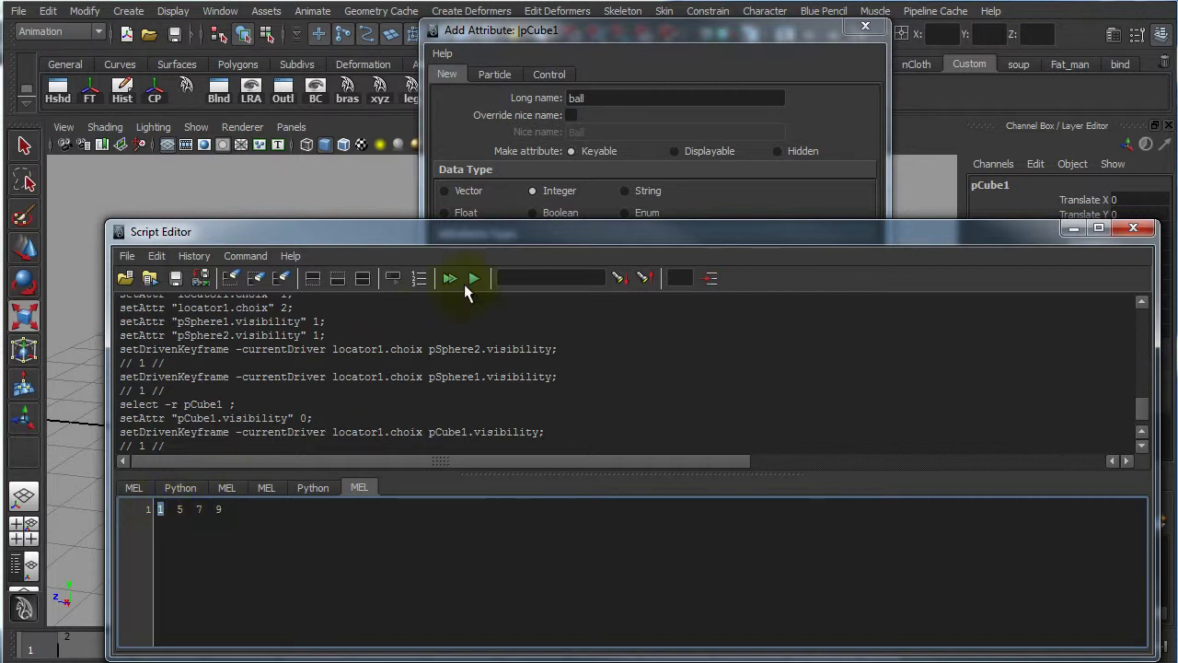
- Change the data type to String and replace the sample values with the lines fdwip, bonjour, hello and etc
{"action": "left_click_drag", "start_coordinate": [542, 227], "coordinate": [587, 214]}
{"action": "left_click", "coordinate": [625, 191]}
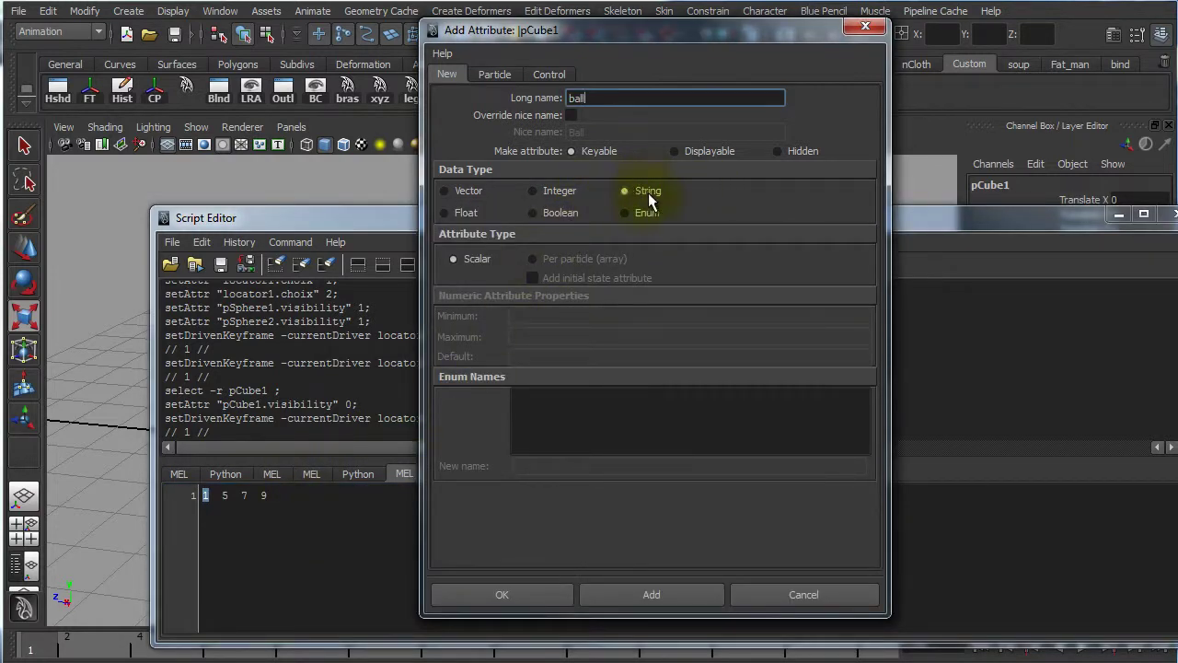
{"action": "left_click", "coordinate": [277, 544]}
{"action": "left_click_drag", "start_coordinate": [318, 495], "coordinate": [119, 500]}
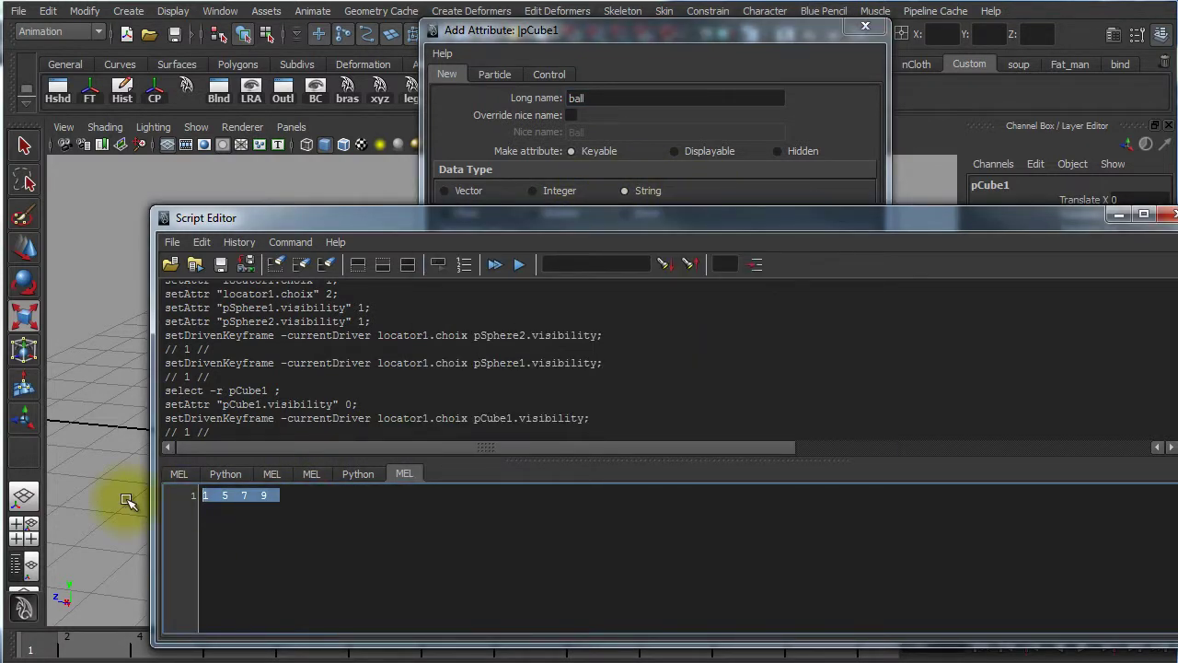
{"action": "type", "text": "fdwip  "}
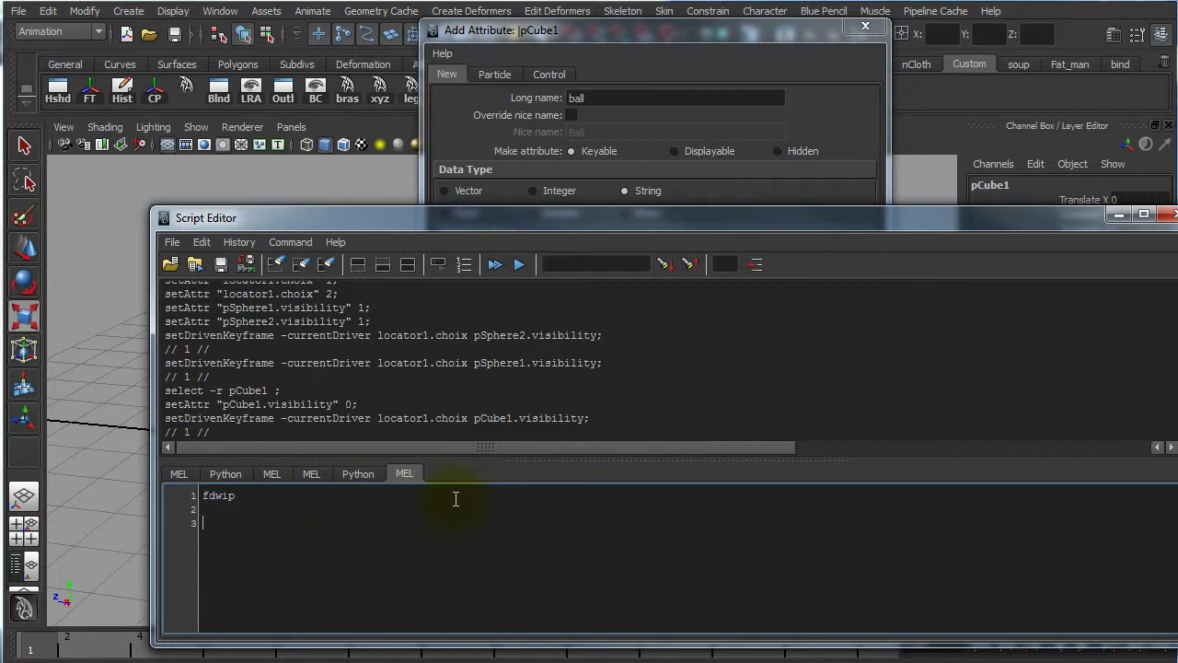
{"action": "type", "text": "bonjour  "}
{"action": "type", "text": "hello "}
{"action": "type", "text": "etc"}
- Change the data type to Float and replace the sample text with the values 1.5 6.3
{"action": "left_click_drag", "start_coordinate": [672, 221], "coordinate": [673, 262]}
{"action": "left_click", "coordinate": [447, 216]}
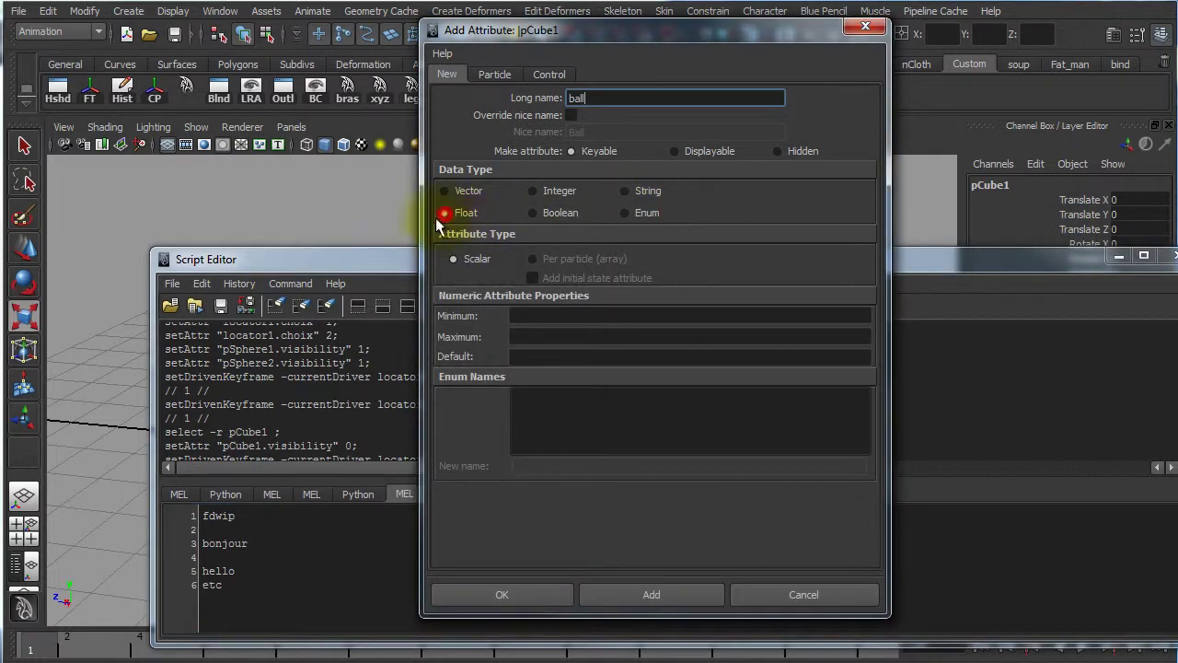
{"action": "left_click", "coordinate": [249, 586]}
{"action": "left_click_drag", "start_coordinate": [282, 586], "coordinate": [178, 516]}
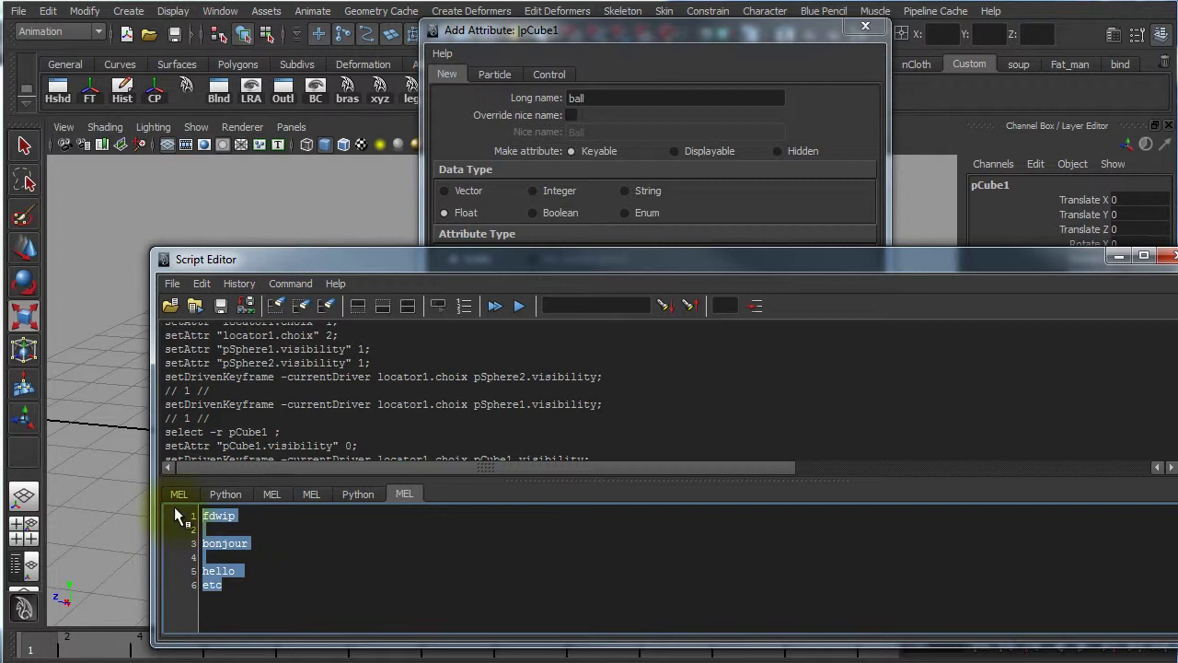
{"action": "key", "text": "BackSpace"}
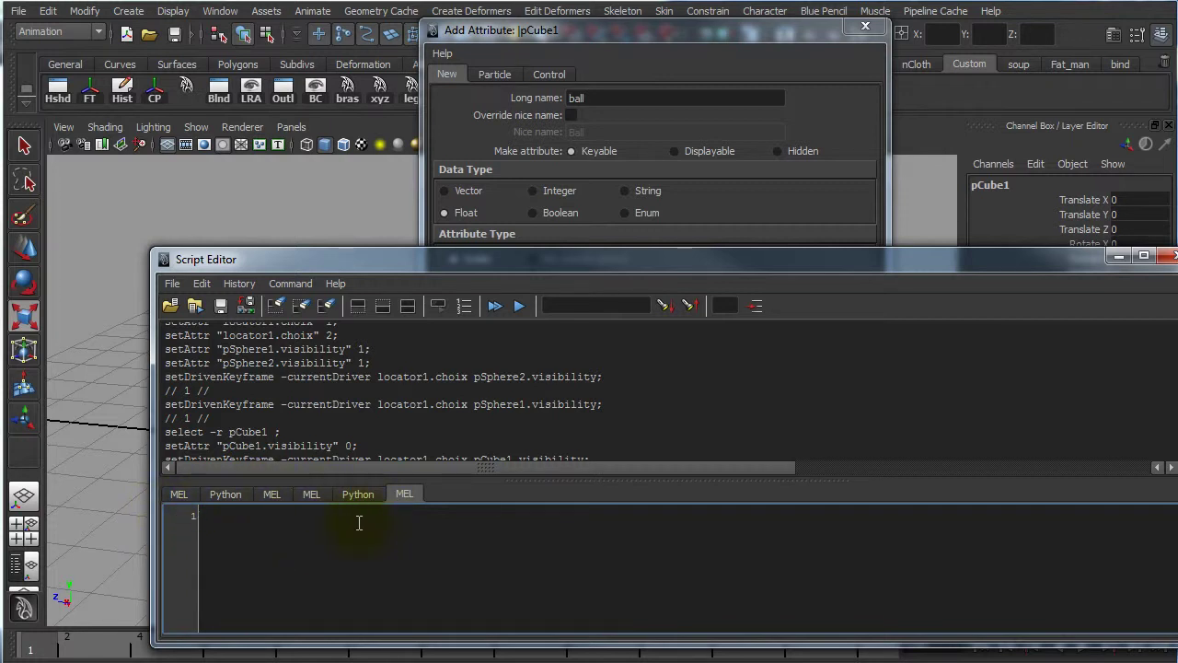
{"action": "type", "text": "1.5 6.3"}
{"action": "left_click_drag", "start_coordinate": [272, 518], "coordinate": [161, 515]}
- Change the data type to Boolean and replace the sample values with the pairs 0 1, true false and on off
{"action": "left_click", "coordinate": [550, 212]}
{"action": "left_click", "coordinate": [304, 518]}
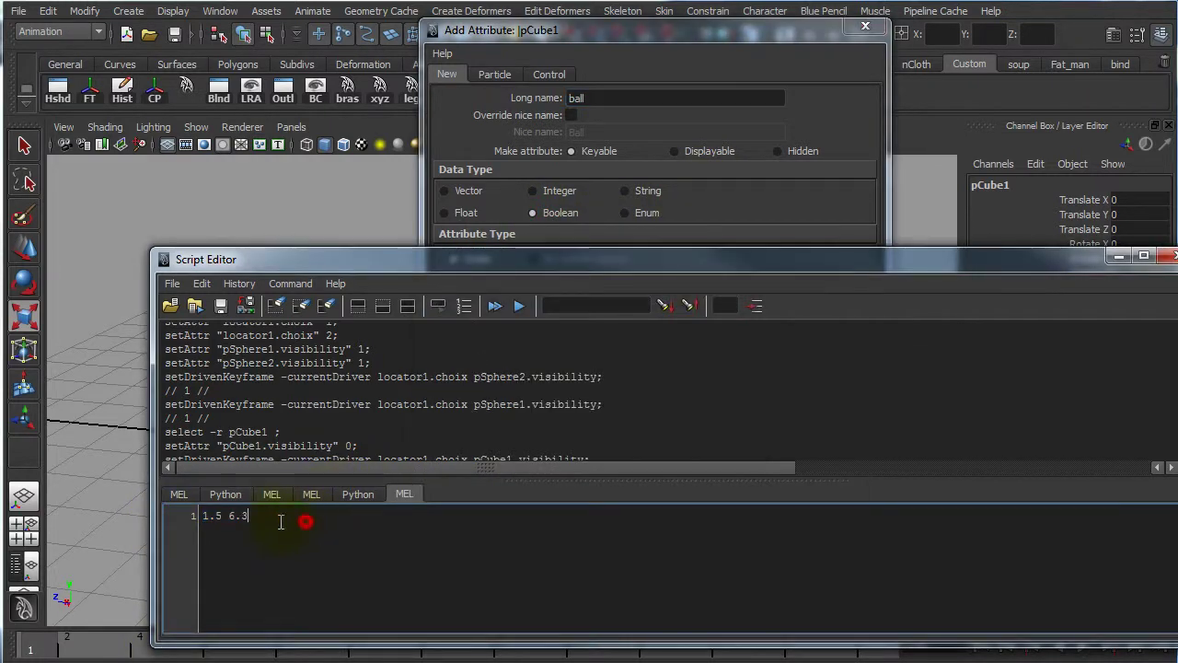
{"action": "type", "text": "0 1 "}
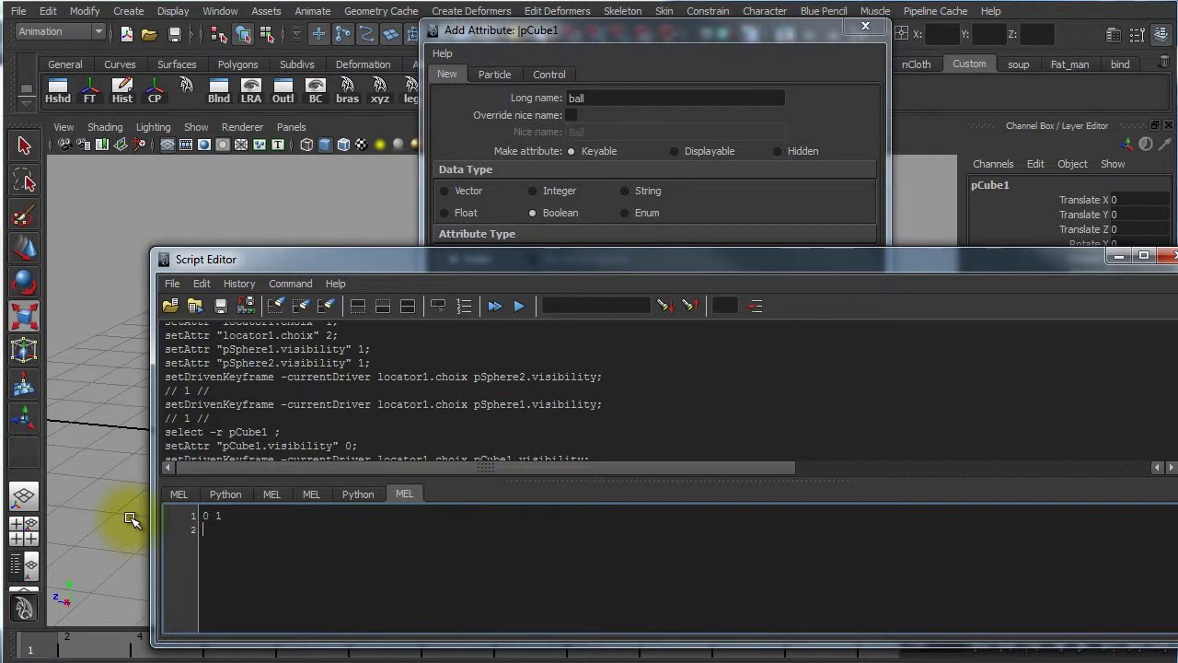
{"action": "type", "text": "true"}
{"action": "type", "text": " false "}
{"action": "type", "text": "on off"}
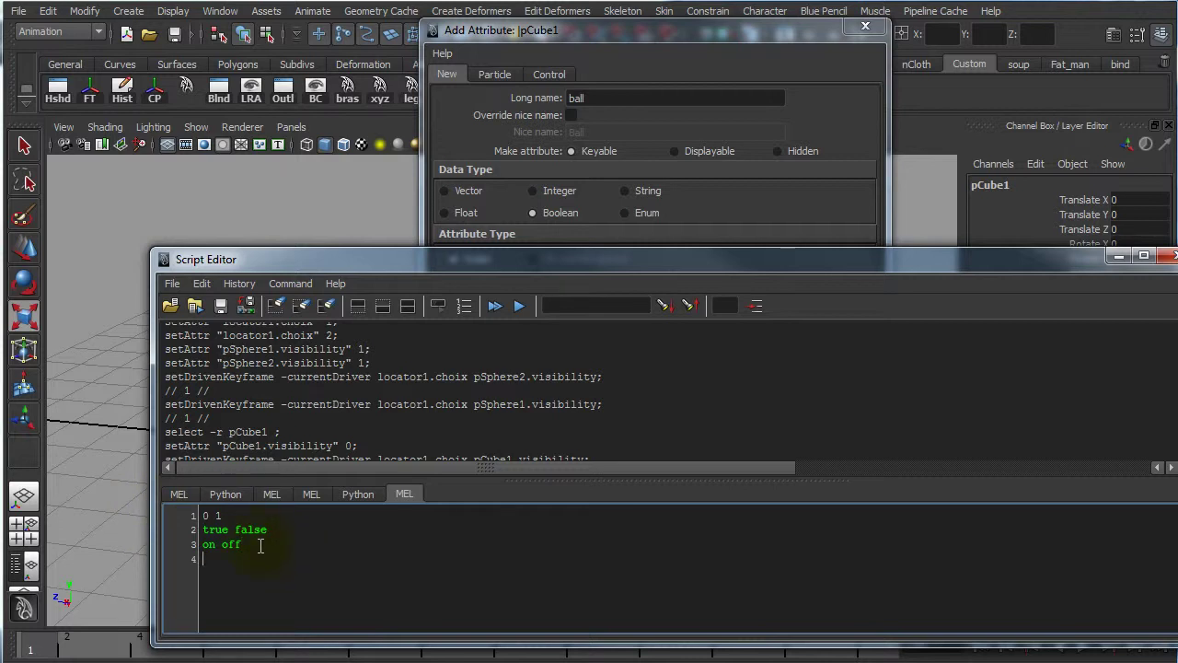
- Clear the sample text and change the data type to Enum, selecting Blue among the enum names
{"action": "key", "text": "ctrl+a"}
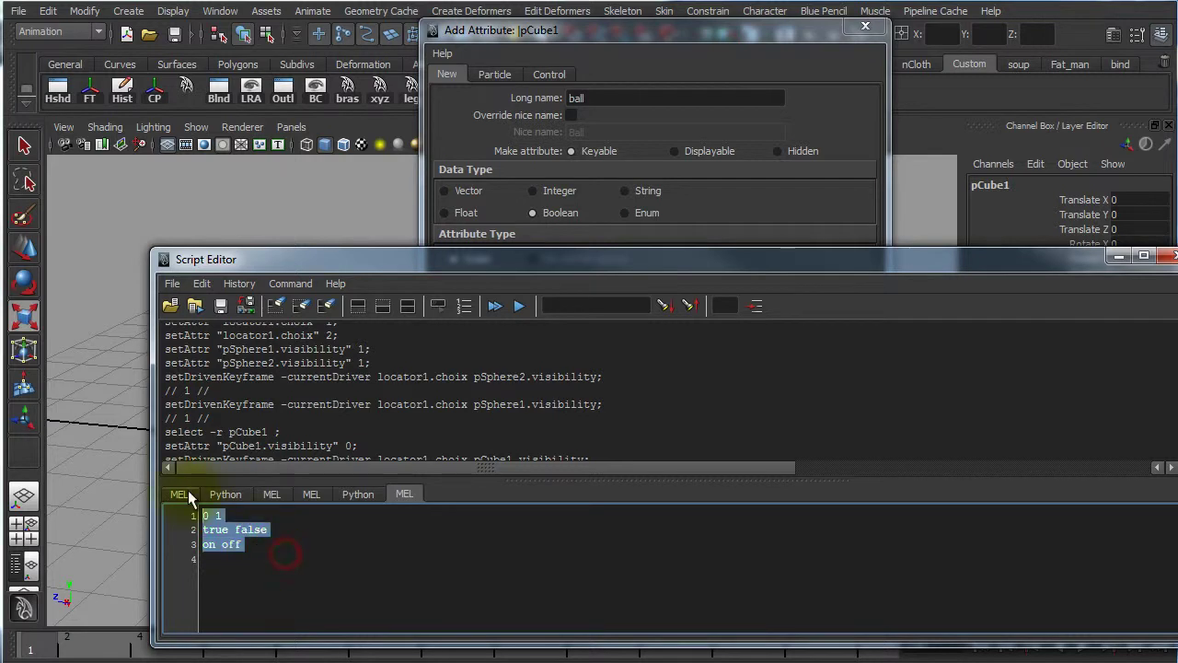
{"action": "key", "text": "BackSpace"}
{"action": "left_click_drag", "start_coordinate": [614, 250], "coordinate": [621, 329]}
{"action": "left_click", "coordinate": [626, 212]}
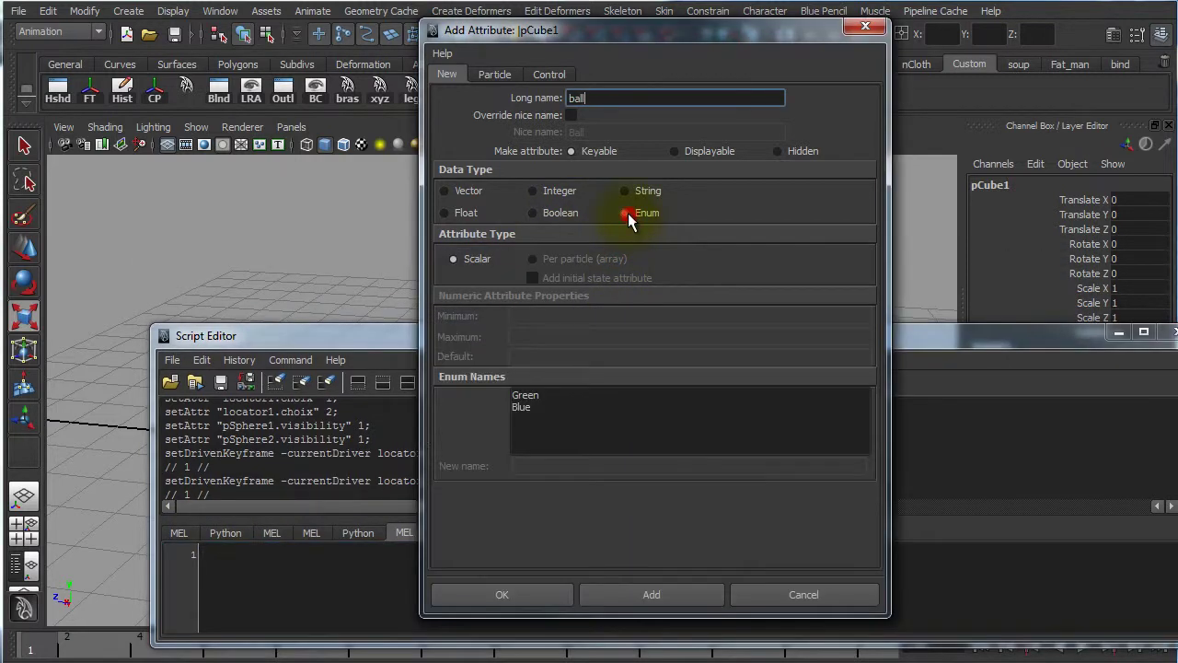
{"action": "left_click", "coordinate": [537, 406]}
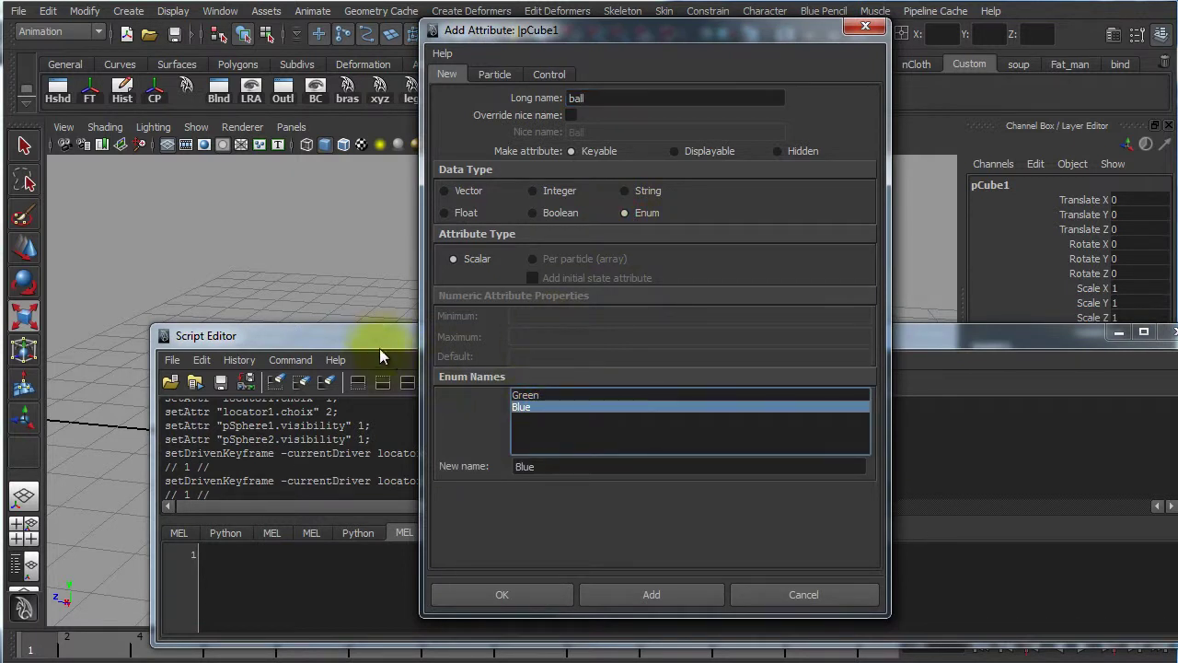
- Close the Script Editor and add the ball attribute to the cube with the Float data type
{"action": "mouse_move", "coordinate": [365, 326]}
{"action": "left_mouse_down"}
{"action": "mouse_move", "coordinate": [368, 189]}
{"action": "mouse_move", "coordinate": [376, 335]}
{"action": "left_mouse_up"}
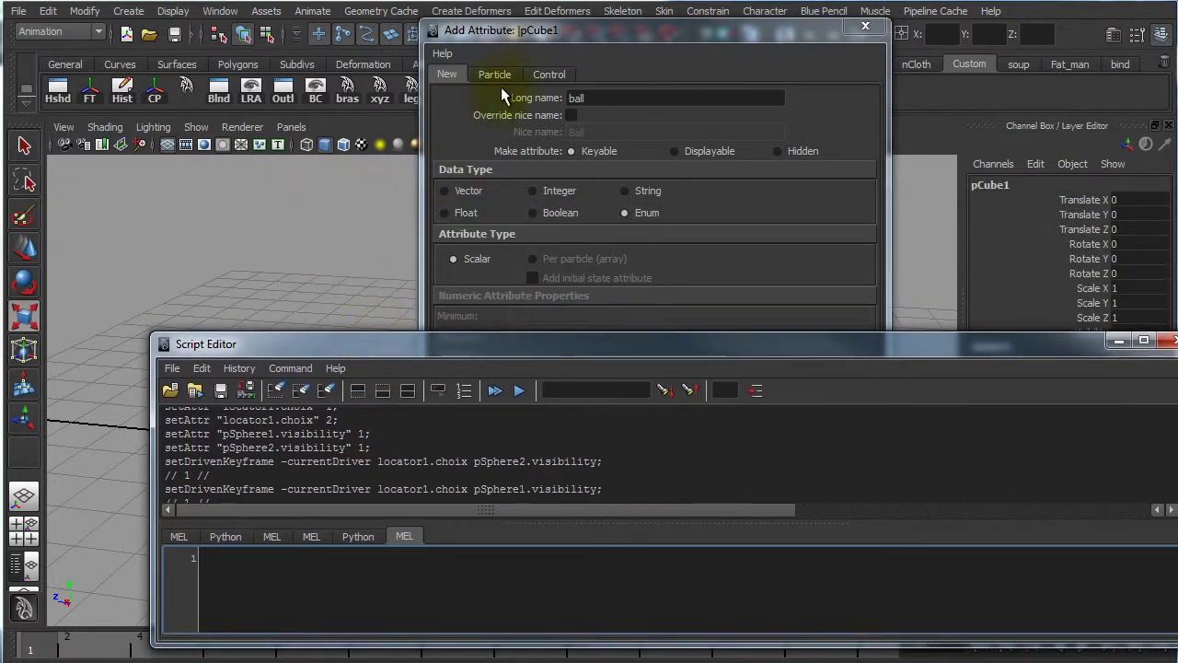
{"action": "left_click", "coordinate": [571, 357]}
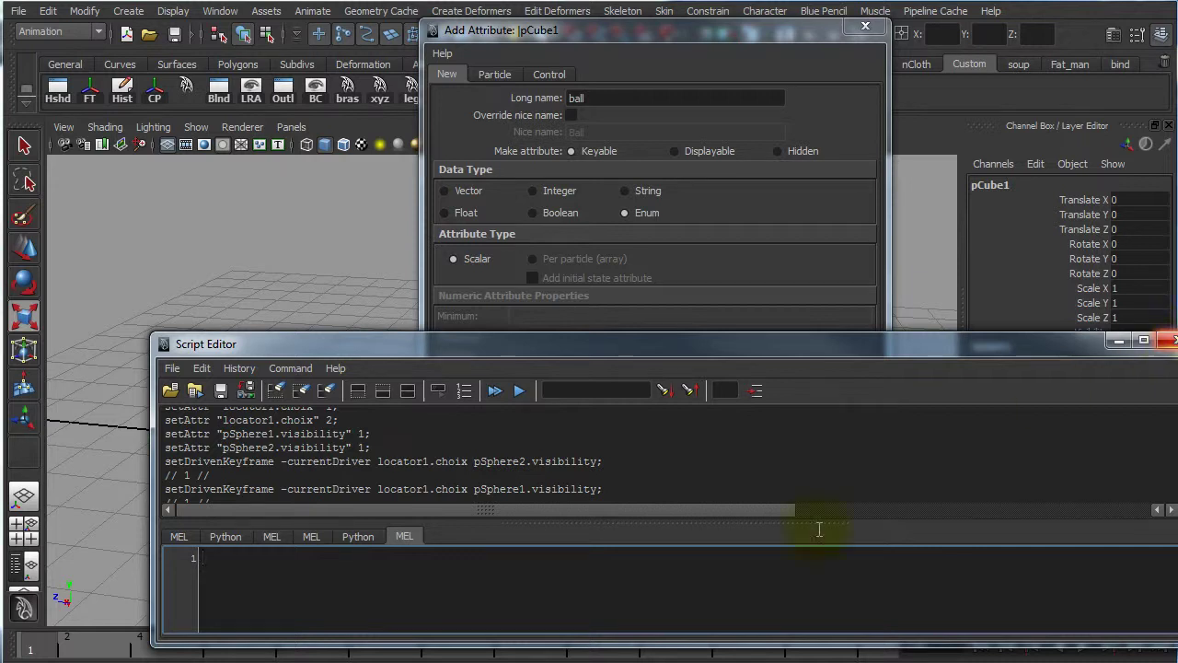
{"action": "left_click", "coordinate": [245, 568]}
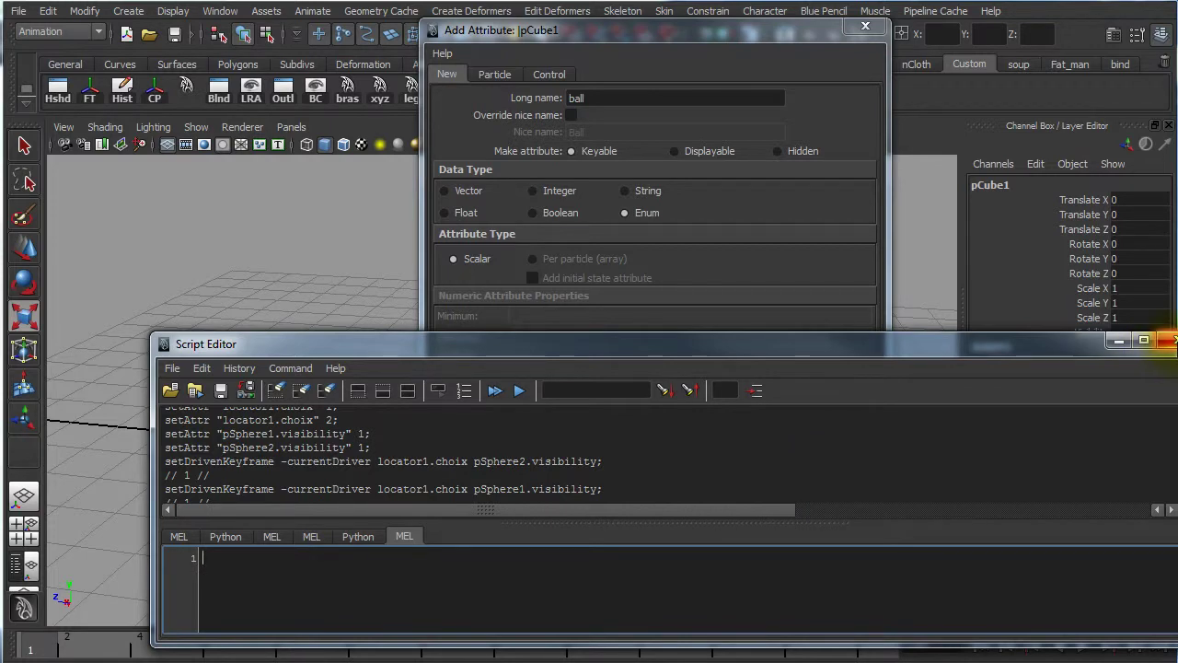
{"action": "left_click", "coordinate": [1166, 340]}
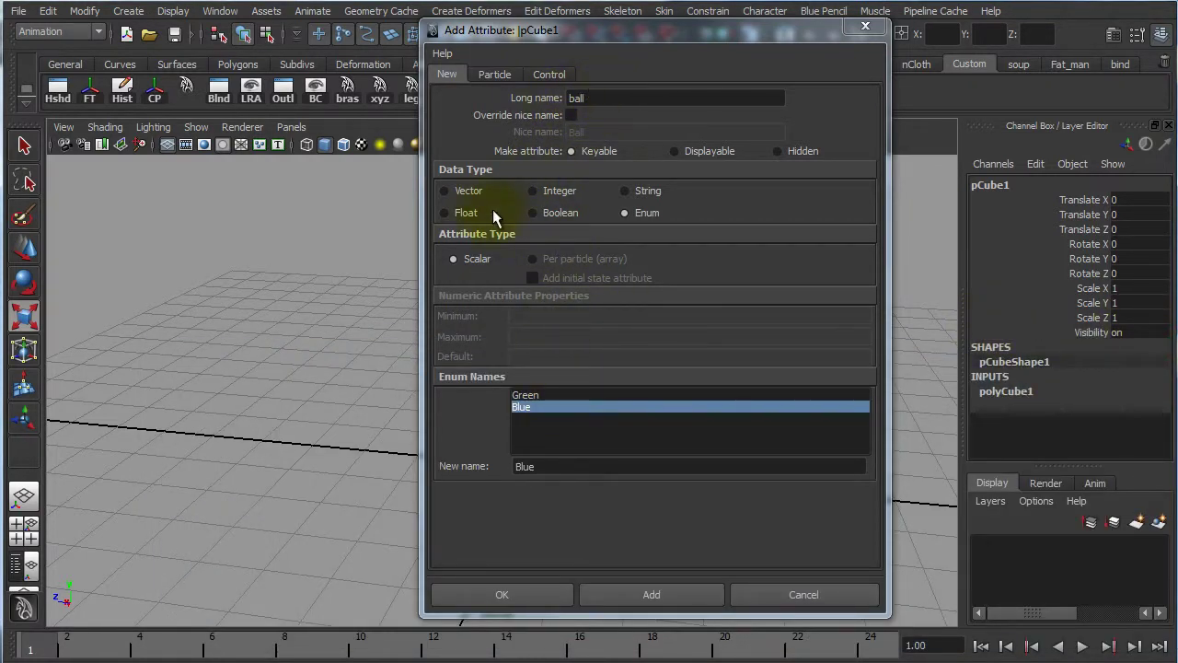
{"action": "left_click", "coordinate": [446, 212]}
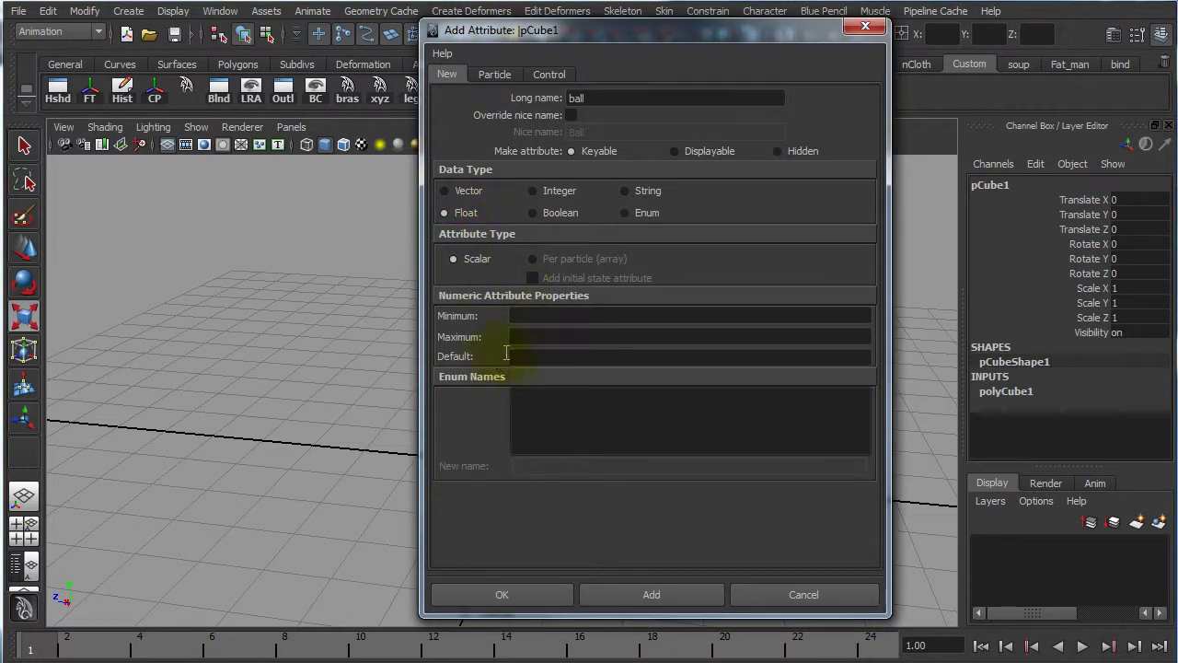
{"action": "left_click", "coordinate": [502, 594]}
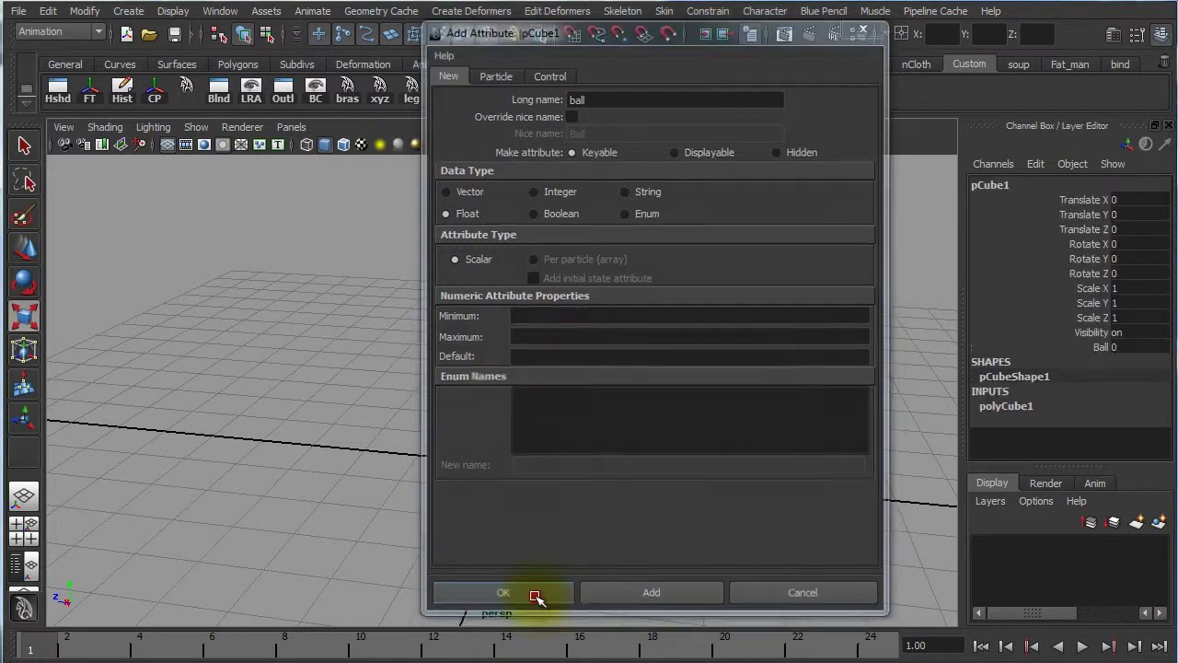
- Scrub the cube's Ball attribute value back and forth, ending at about 319.2
{"action": "left_click", "coordinate": [1097, 346]}
{"action": "middle_click_drag", "start_coordinate": [912, 337], "coordinate": [428, 331]}
{"action": "middle_click_drag", "start_coordinate": [841, 304], "coordinate": [394, 299]}
{"action": "middle_click_drag", "start_coordinate": [175, 264], "coordinate": [516, 259]}
{"action": "left_click", "coordinate": [1105, 342]}
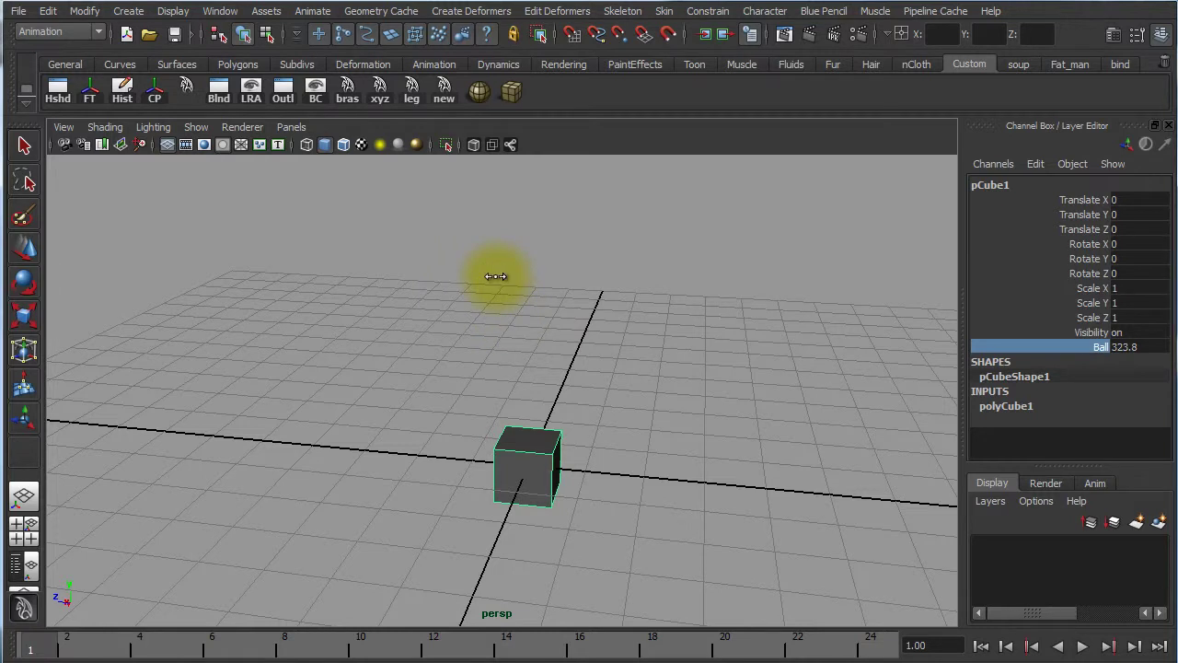
{"action": "middle_click_drag", "start_coordinate": [495, 276], "coordinate": [452, 282]}
- Reset the cube's Ball attribute to 0 and reselect the cube
{"action": "left_click", "coordinate": [1134, 347]}
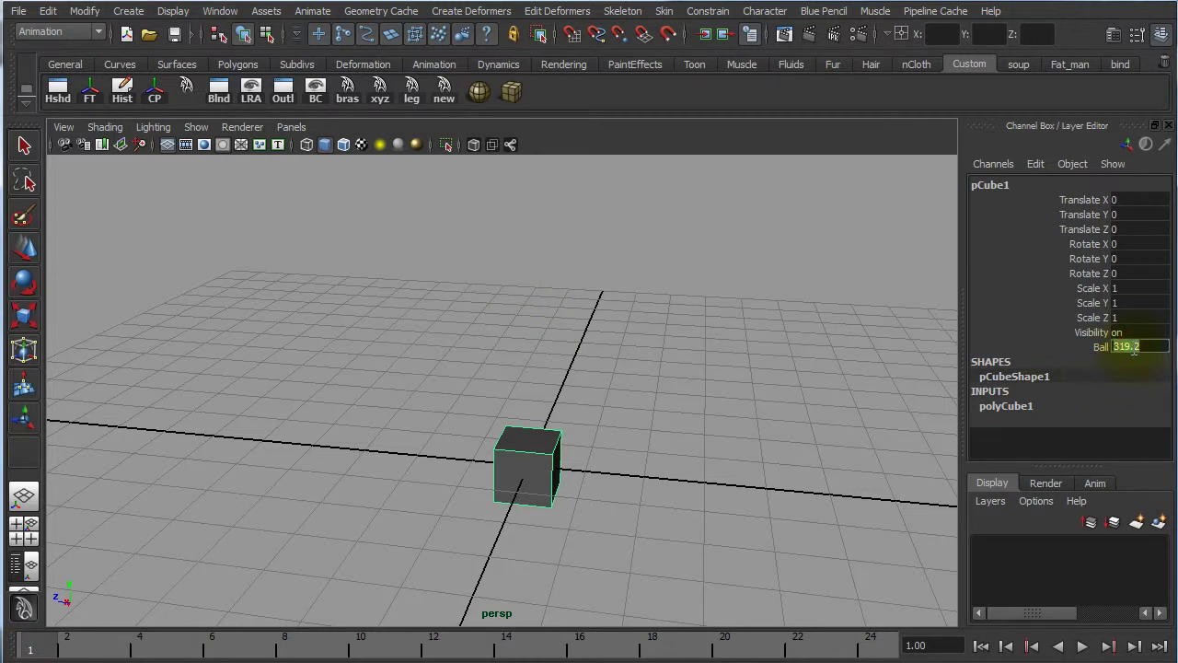
{"action": "type", "text": "0"}
{"action": "key", "text": "Return"}
{"action": "left_click", "coordinate": [629, 335]}
{"action": "left_click", "coordinate": [541, 462]}
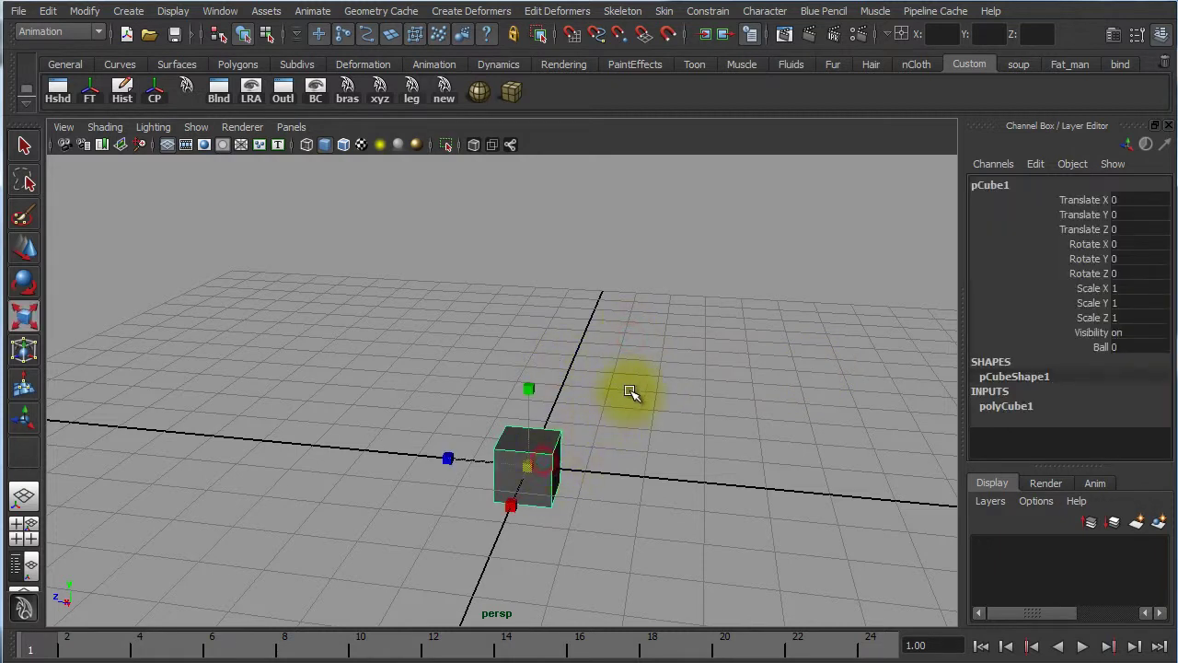
- Add an Integer attribute named integer to the cube with minimum 0, maximum 12 and default 0
{"action": "left_click", "coordinate": [1035, 163]}
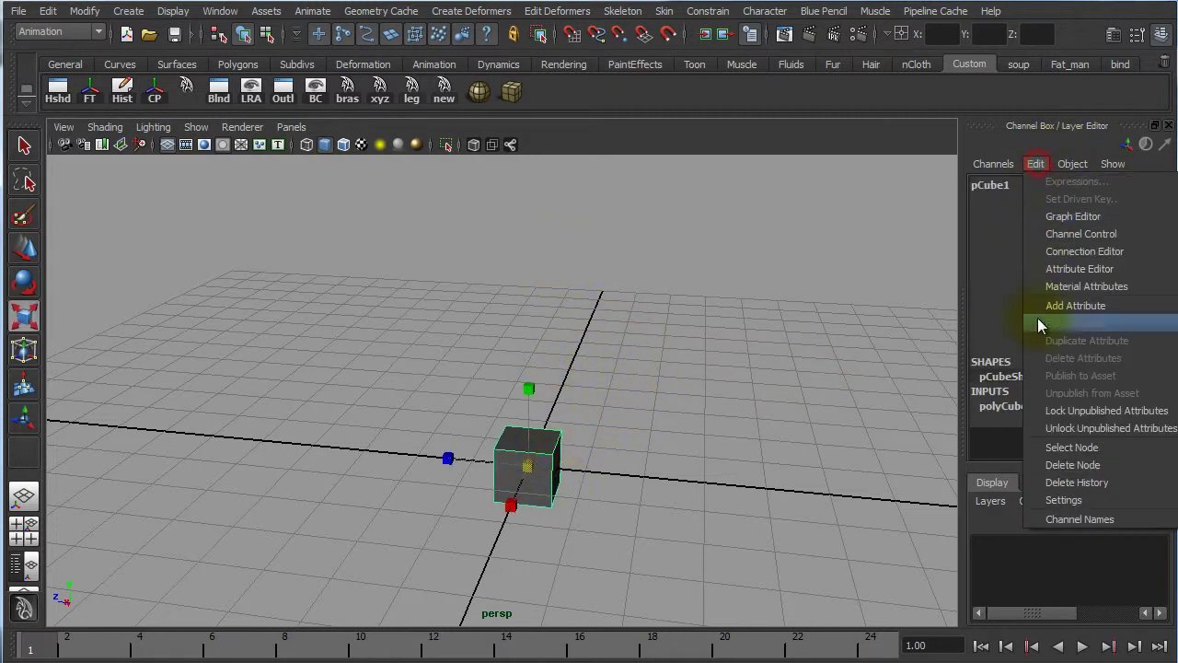
{"action": "left_click", "coordinate": [1120, 309]}
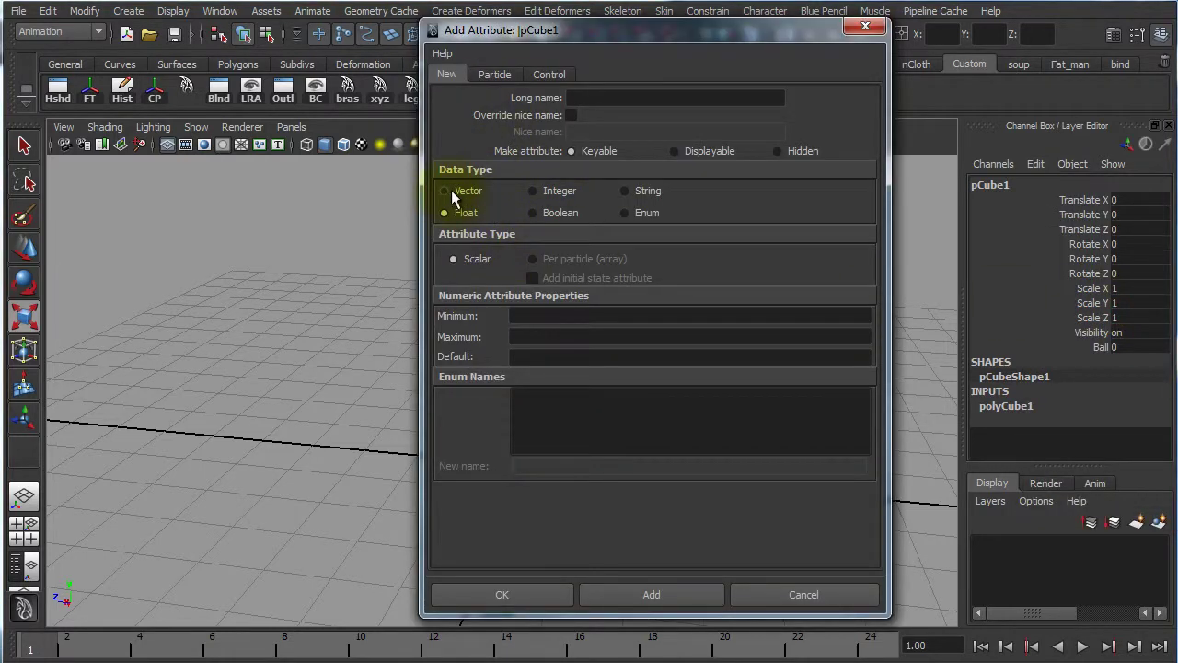
{"action": "left_click", "coordinate": [532, 190]}
{"action": "left_click", "coordinate": [529, 315]}
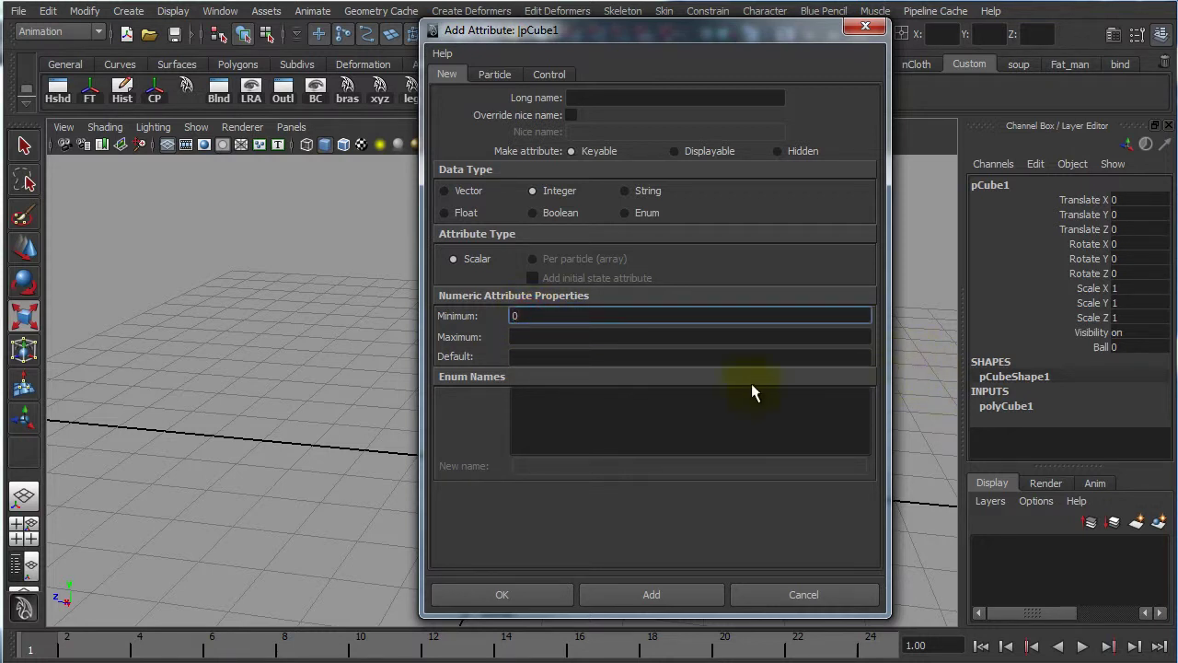
{"action": "left_click", "coordinate": [525, 337]}
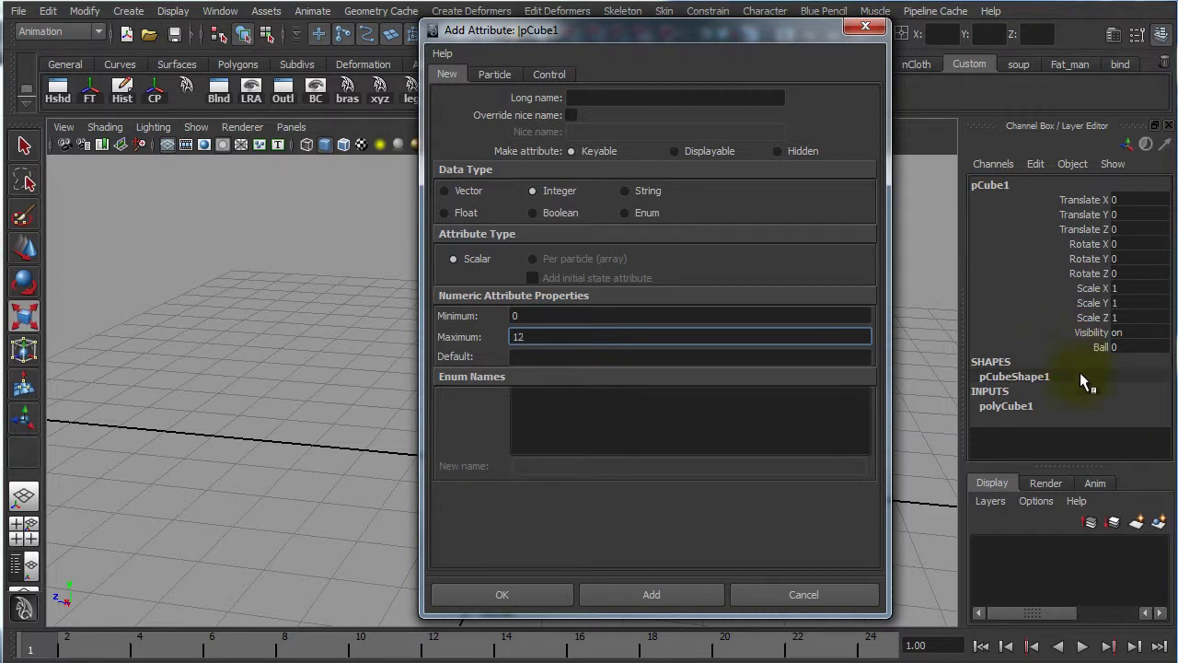
{"action": "left_click", "coordinate": [530, 356]}
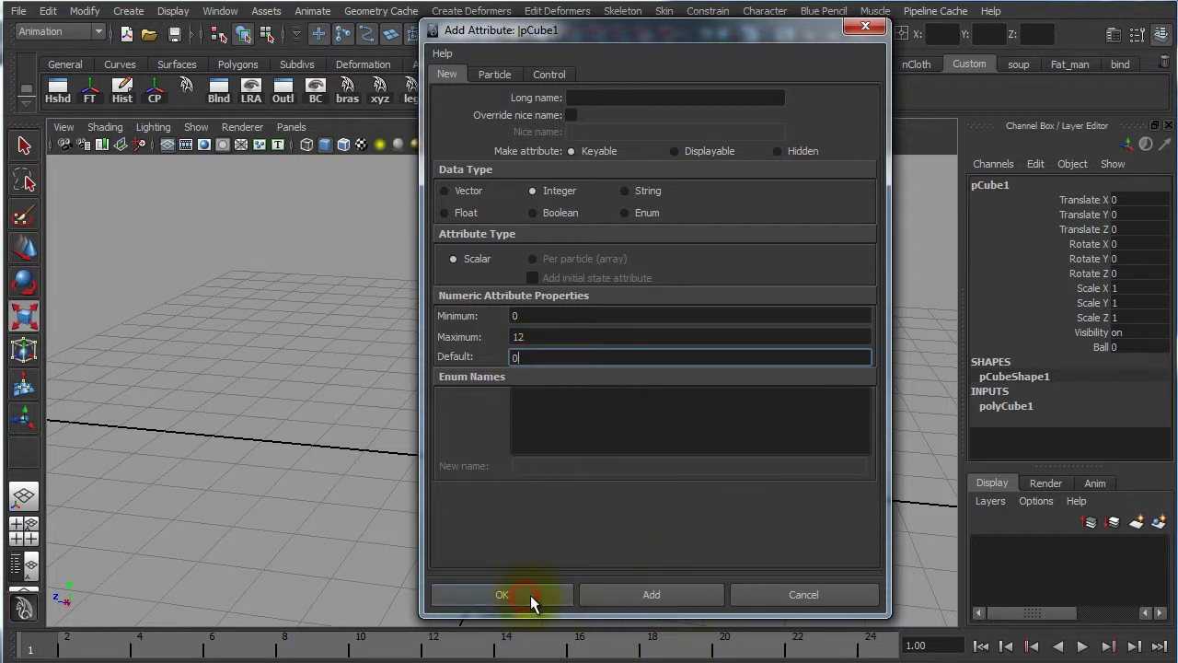
{"action": "left_click", "coordinate": [599, 97]}
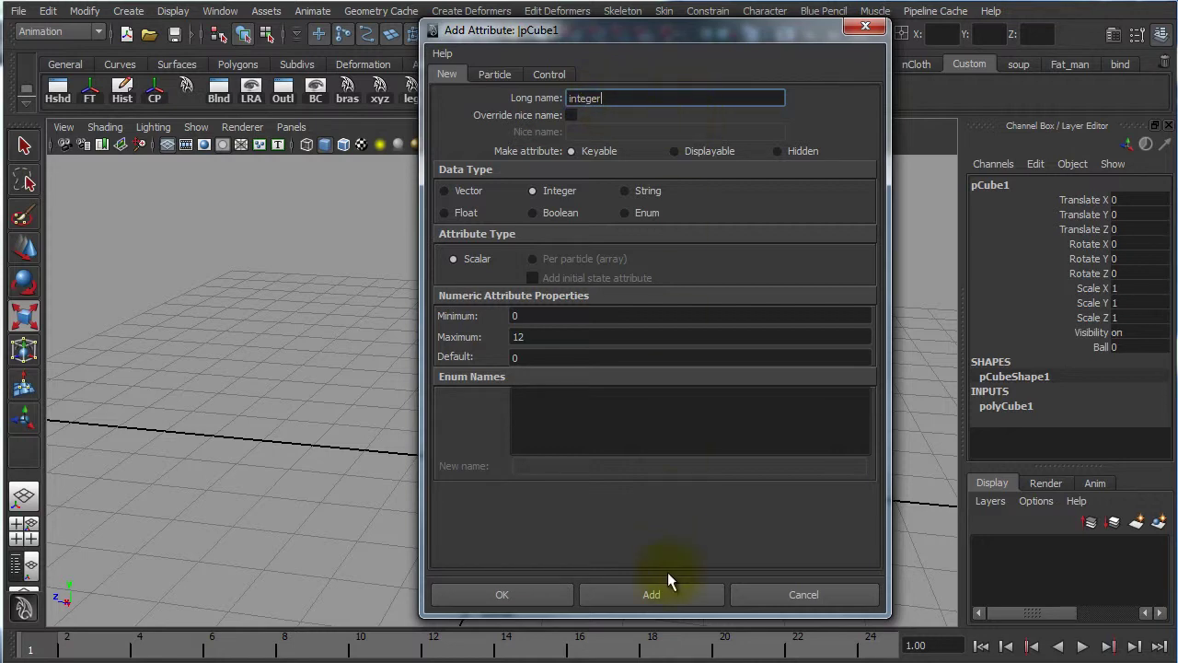
{"action": "left_click", "coordinate": [531, 595]}
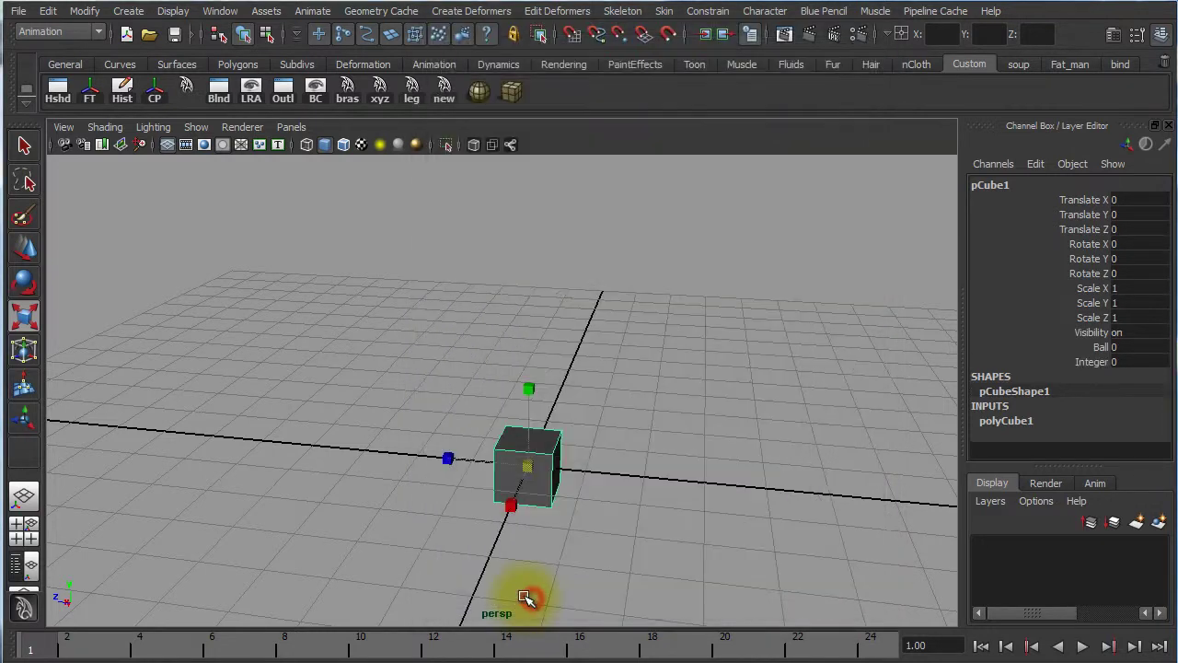
- Scrub the cube's Integer attribute up and down, settle on 4, and reselect the cube
{"action": "left_click", "coordinate": [1083, 363]}
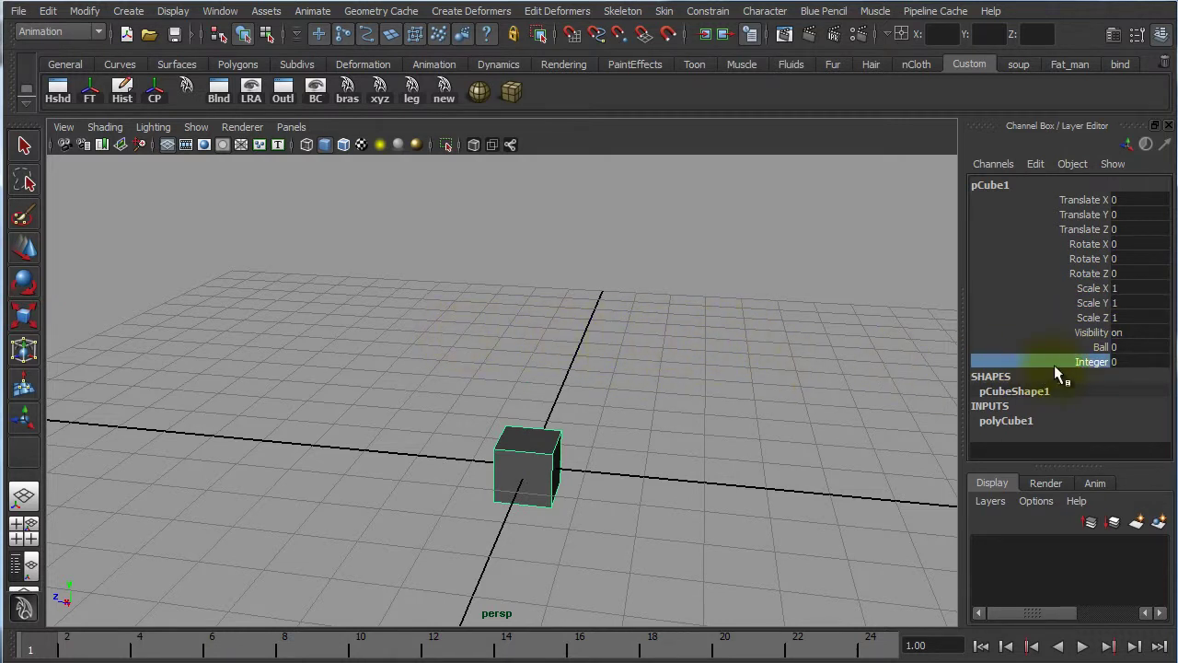
{"action": "middle_click_drag", "start_coordinate": [705, 315], "coordinate": [811, 318]}
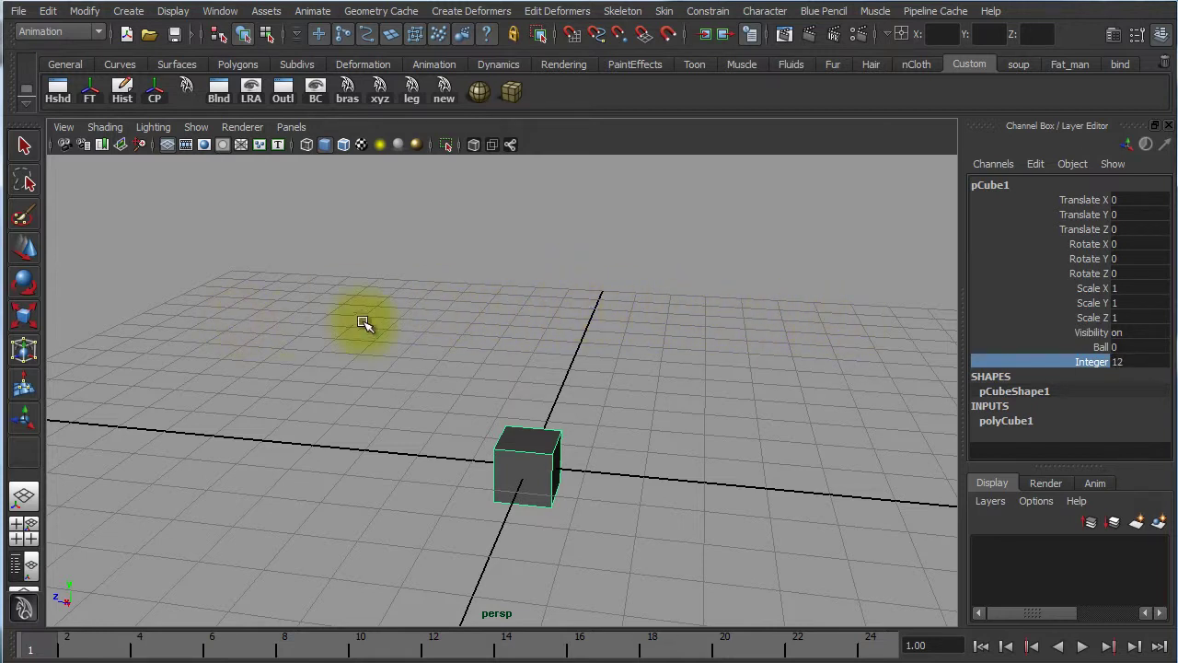
{"action": "mouse_move", "coordinate": [363, 322]}
{"action": "middle_mouse_down"}
{"action": "mouse_move", "coordinate": [407, 322]}
{"action": "mouse_move", "coordinate": [331, 316]}
{"action": "mouse_move", "coordinate": [371, 316]}
{"action": "middle_mouse_up"}
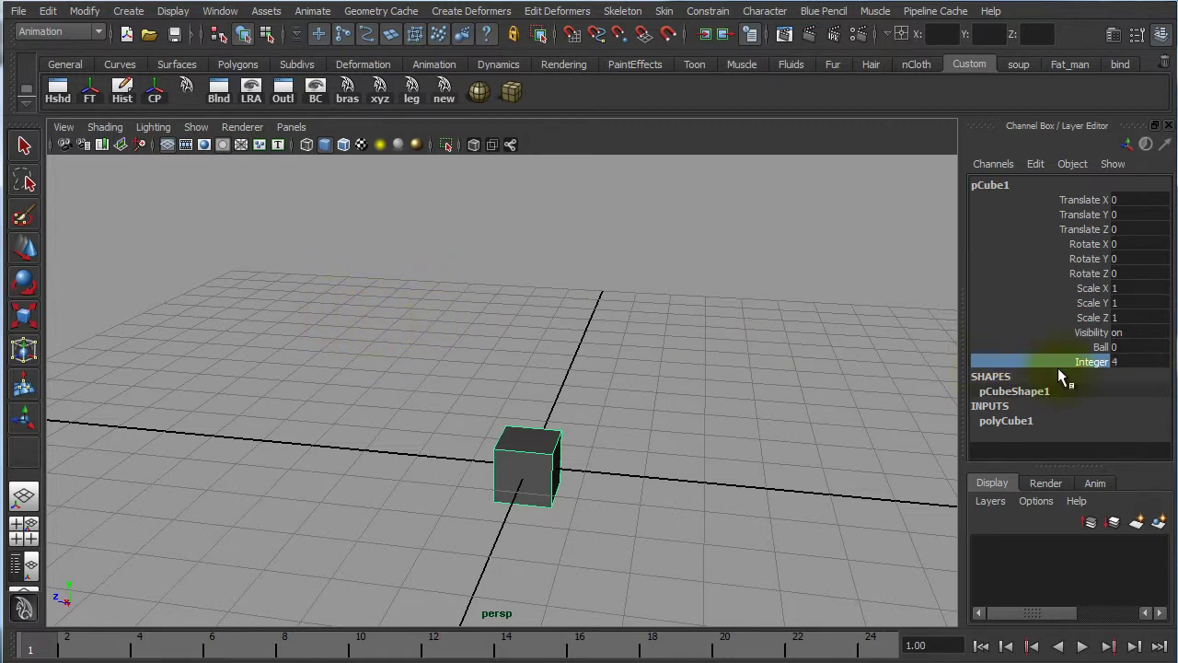
{"action": "left_click", "coordinate": [1140, 363]}
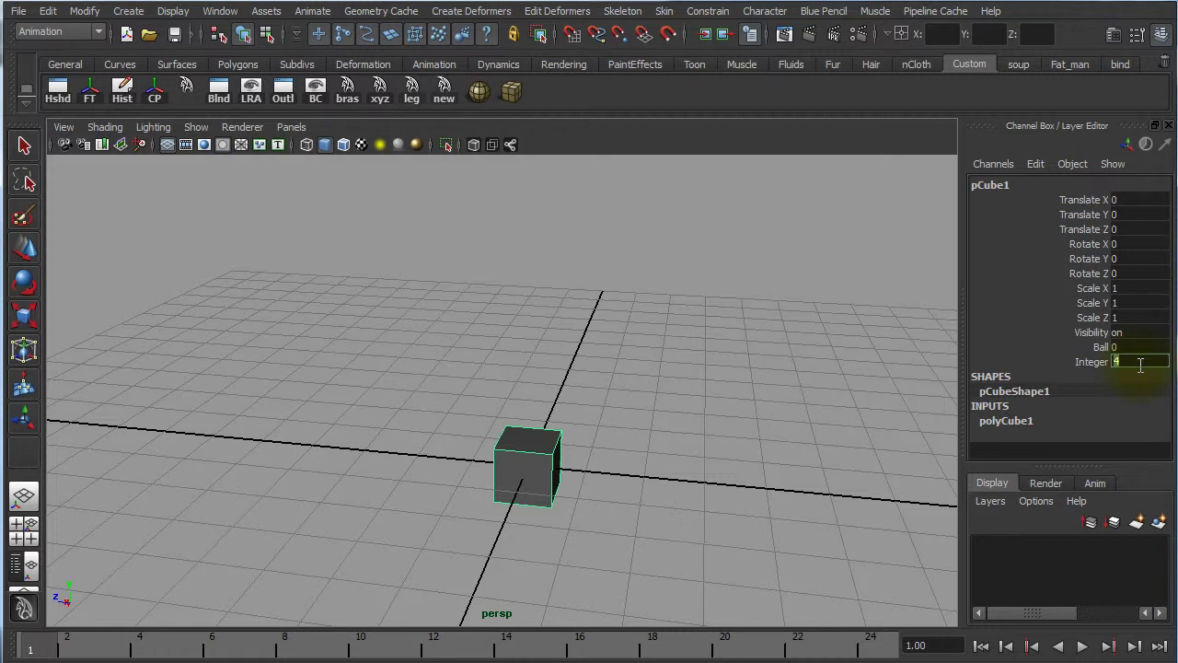
{"action": "key", "text": "Return"}
{"action": "left_click", "coordinate": [657, 388]}
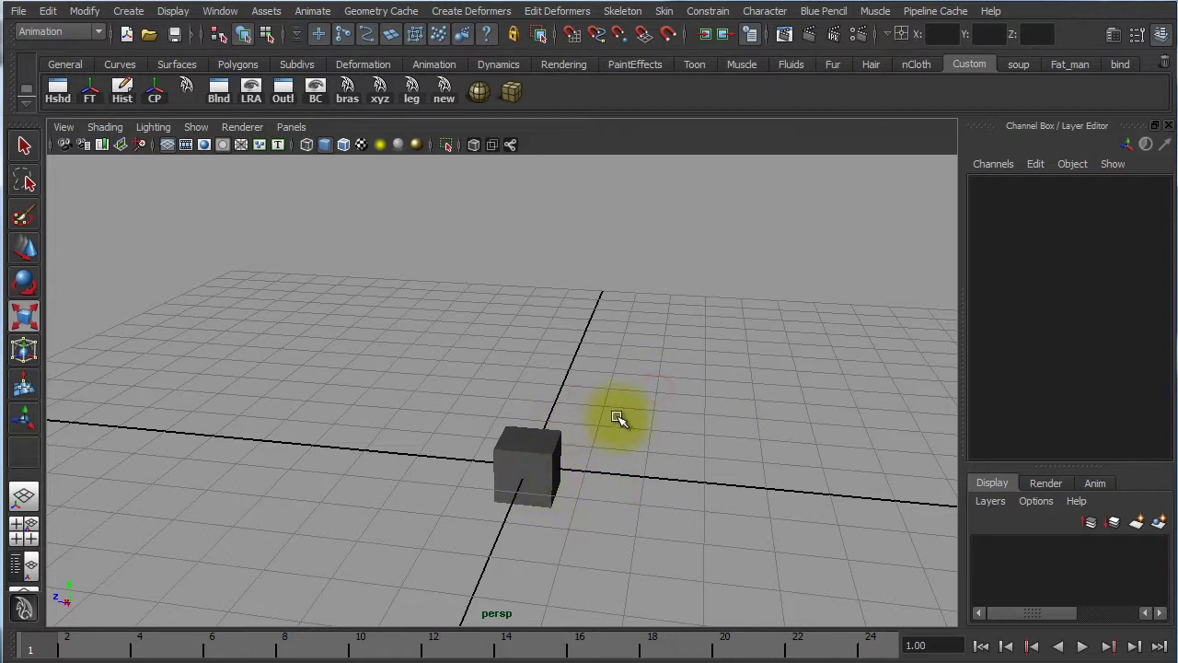
{"action": "left_click", "coordinate": [545, 469]}
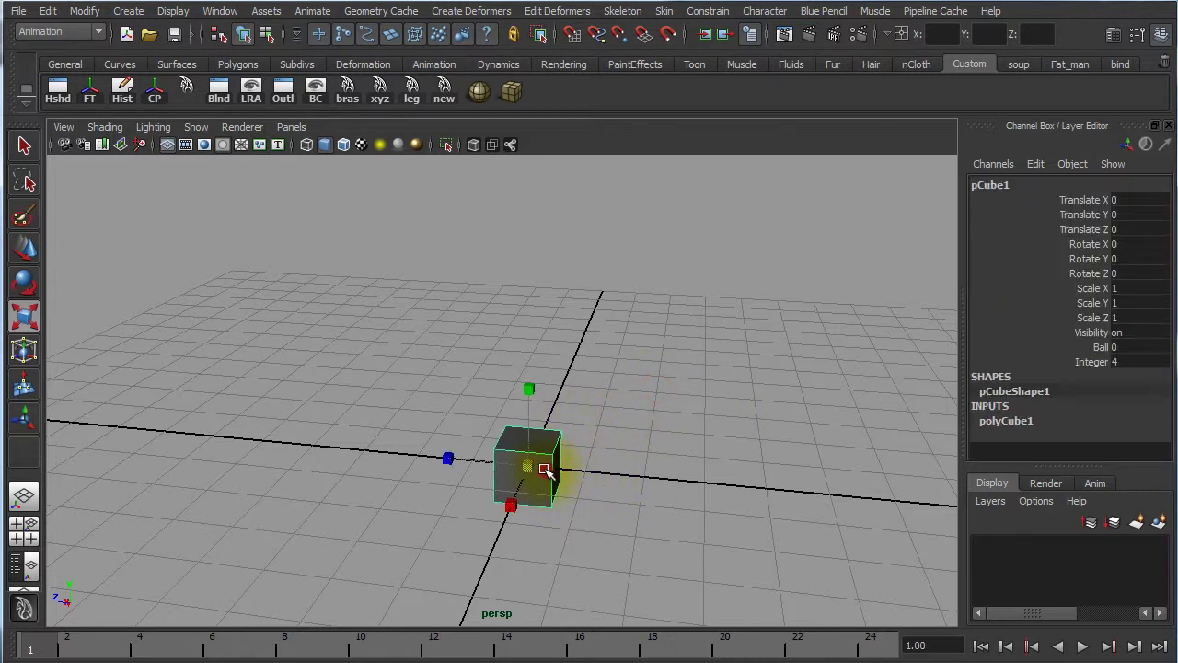
- Delete the custom Integer attribute from the cube
{"action": "left_click", "coordinate": [675, 364]}
{"action": "left_click", "coordinate": [508, 468]}
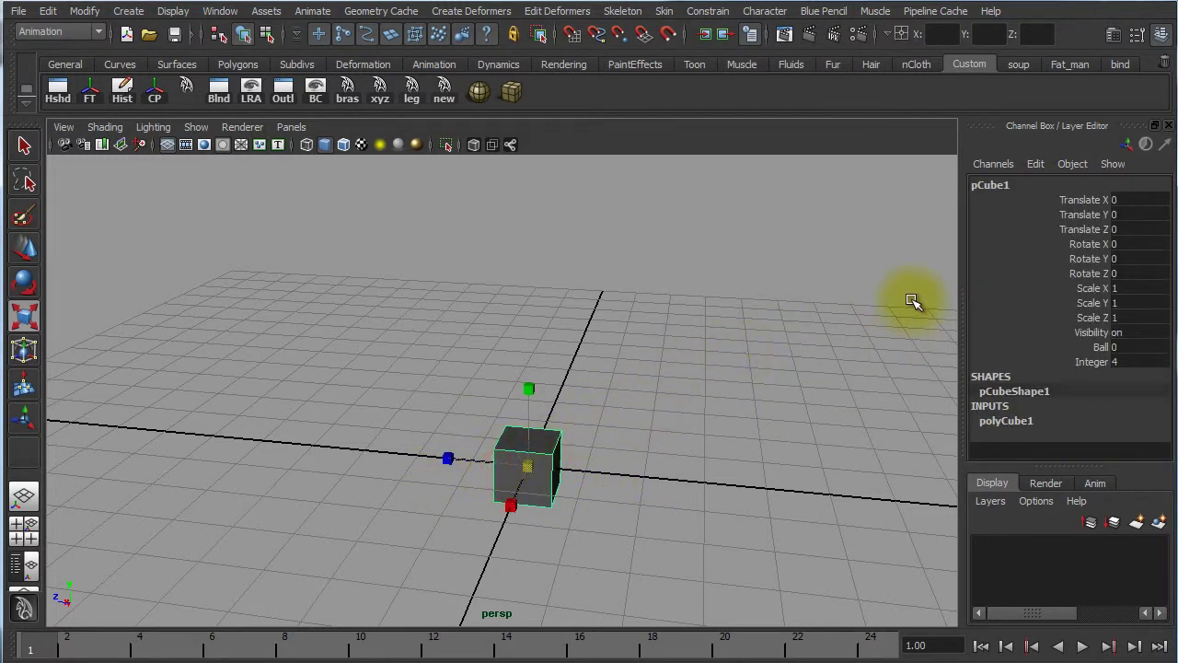
{"action": "left_click", "coordinate": [1083, 363]}
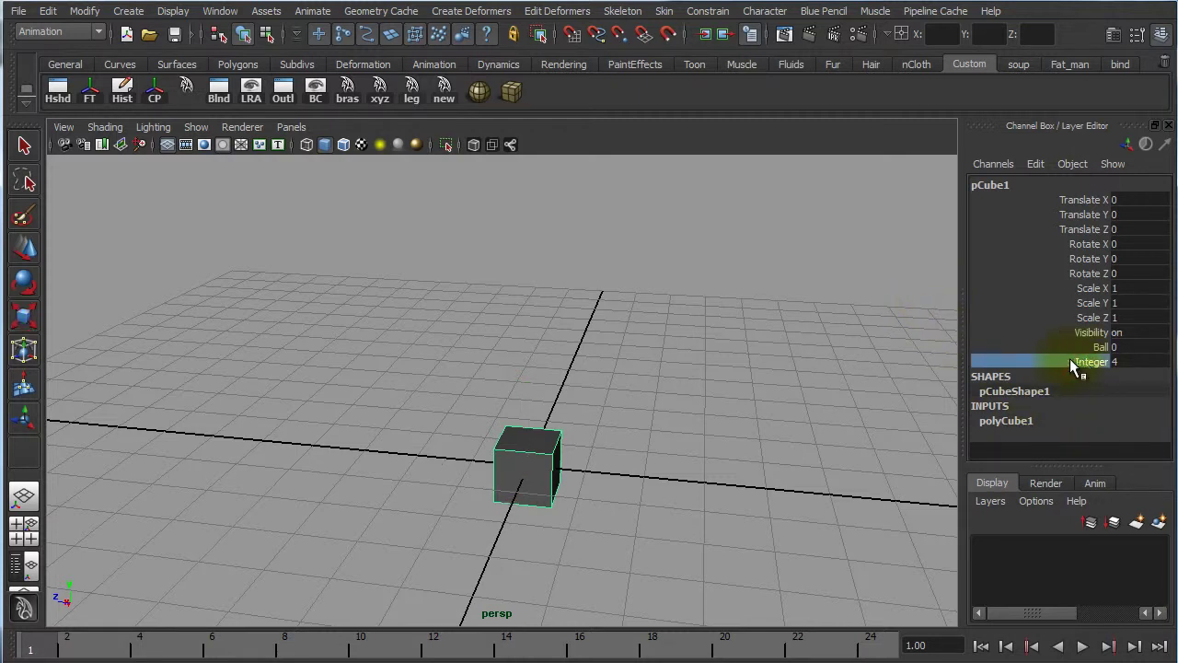
{"action": "right_click", "coordinate": [1055, 358]}
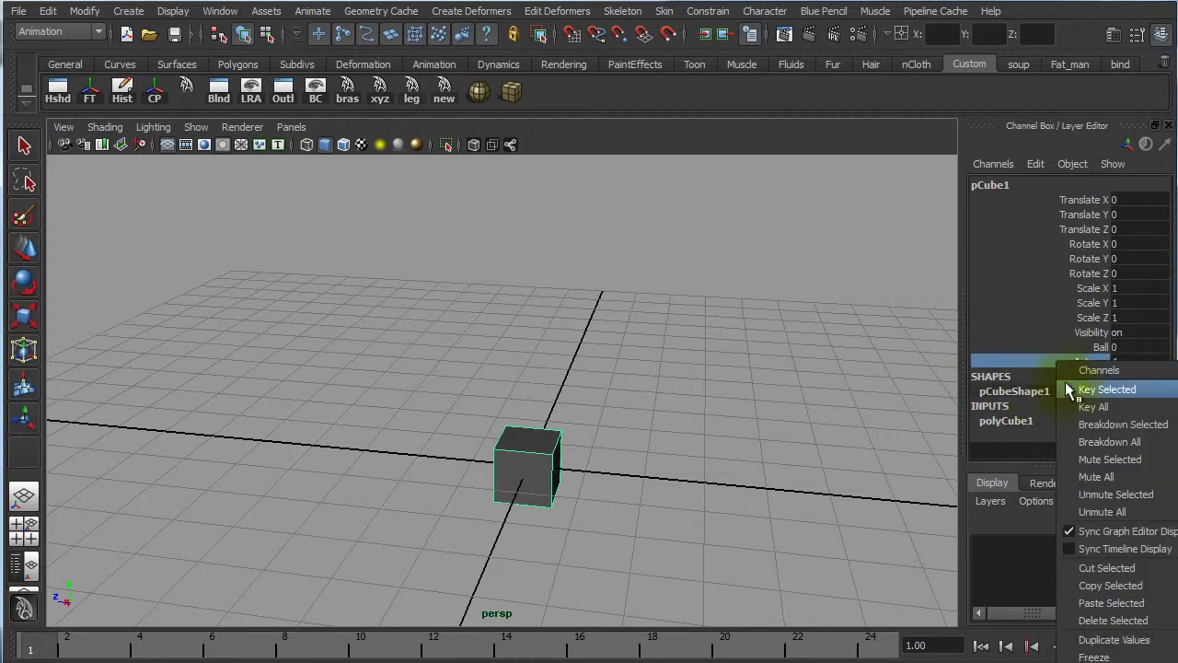
{"action": "left_click", "coordinate": [1112, 624]}
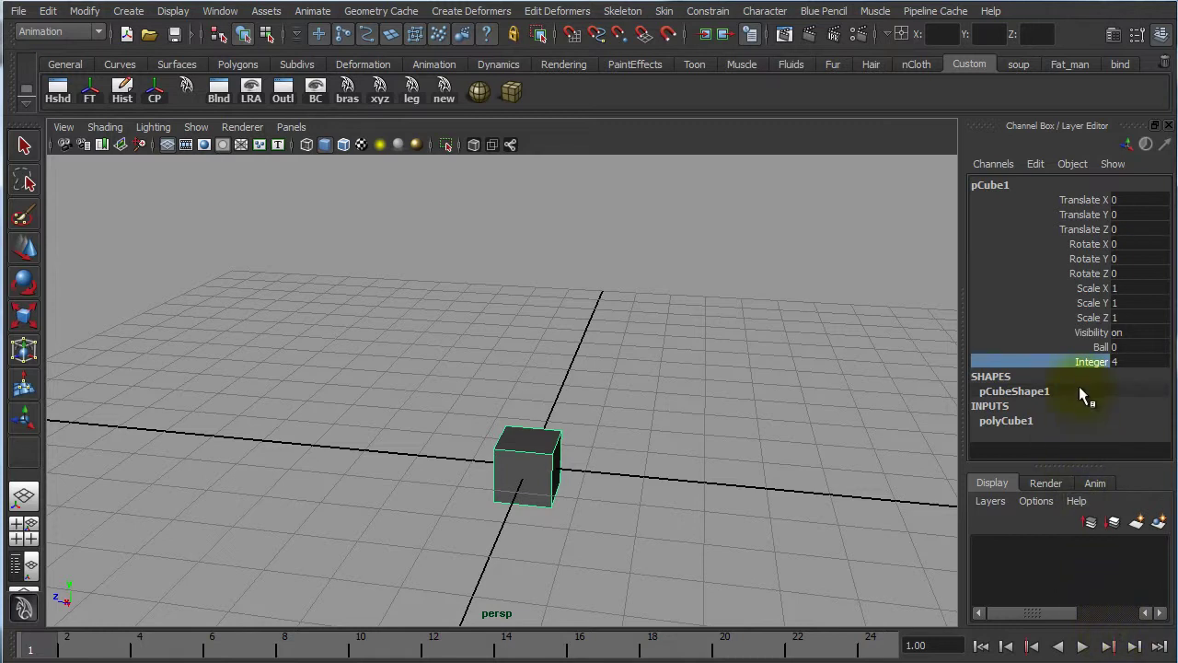
{"action": "right_click", "coordinate": [1072, 359]}
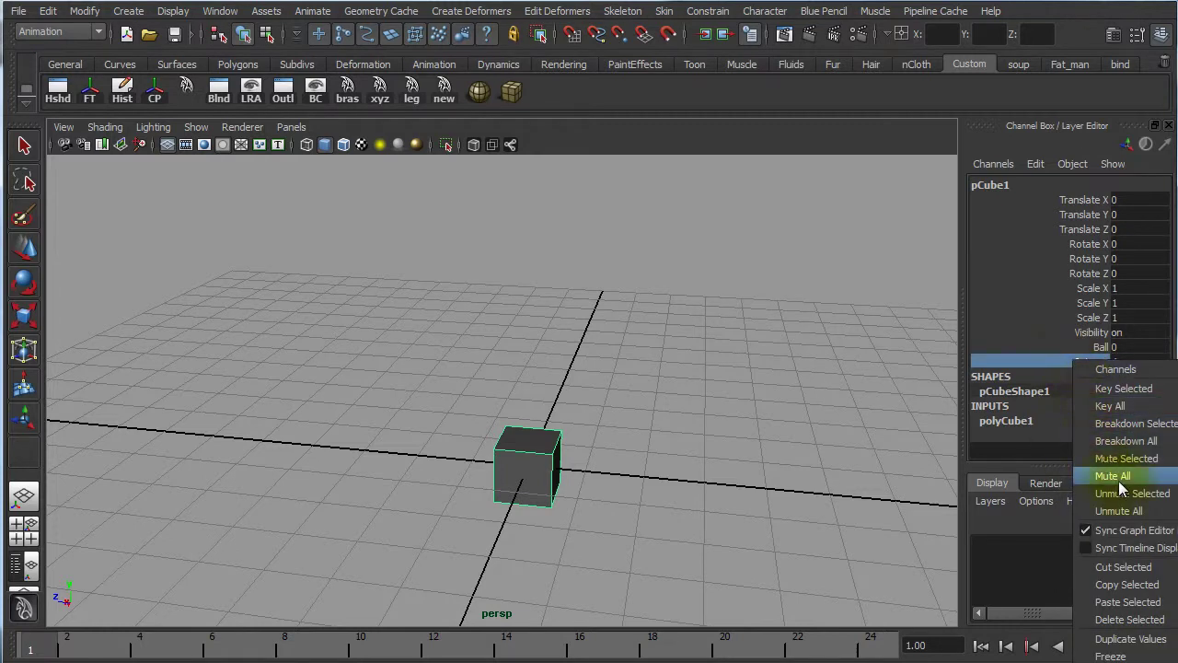
{"action": "left_click", "coordinate": [1035, 166]}
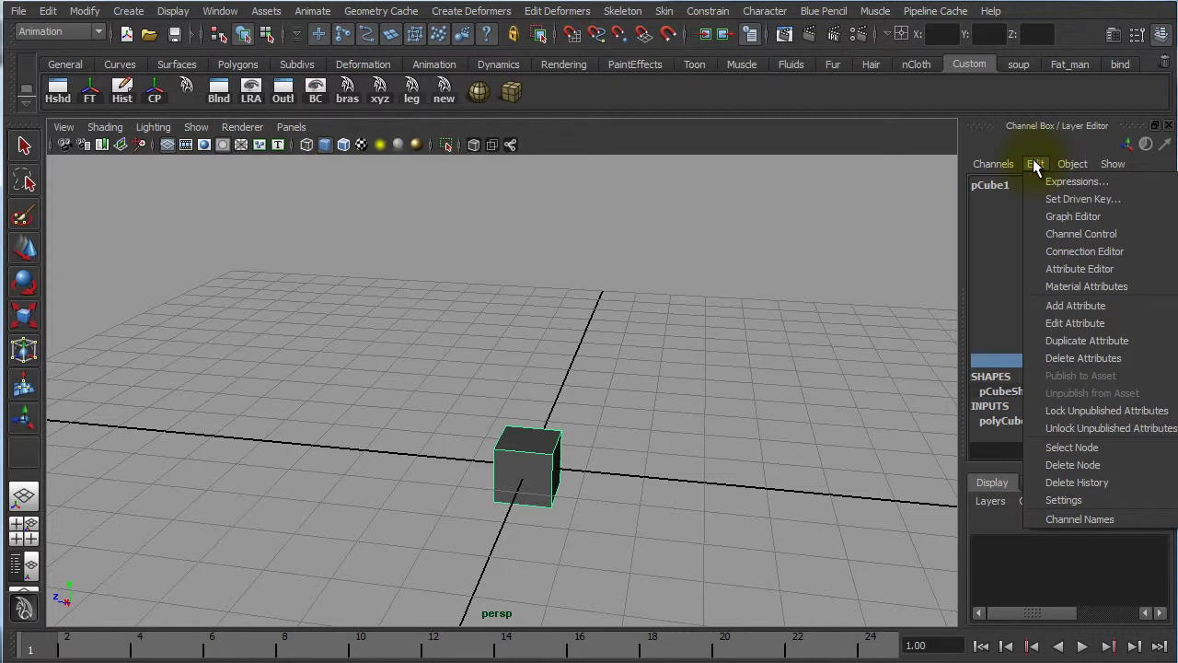
{"action": "left_click", "coordinate": [1083, 358]}
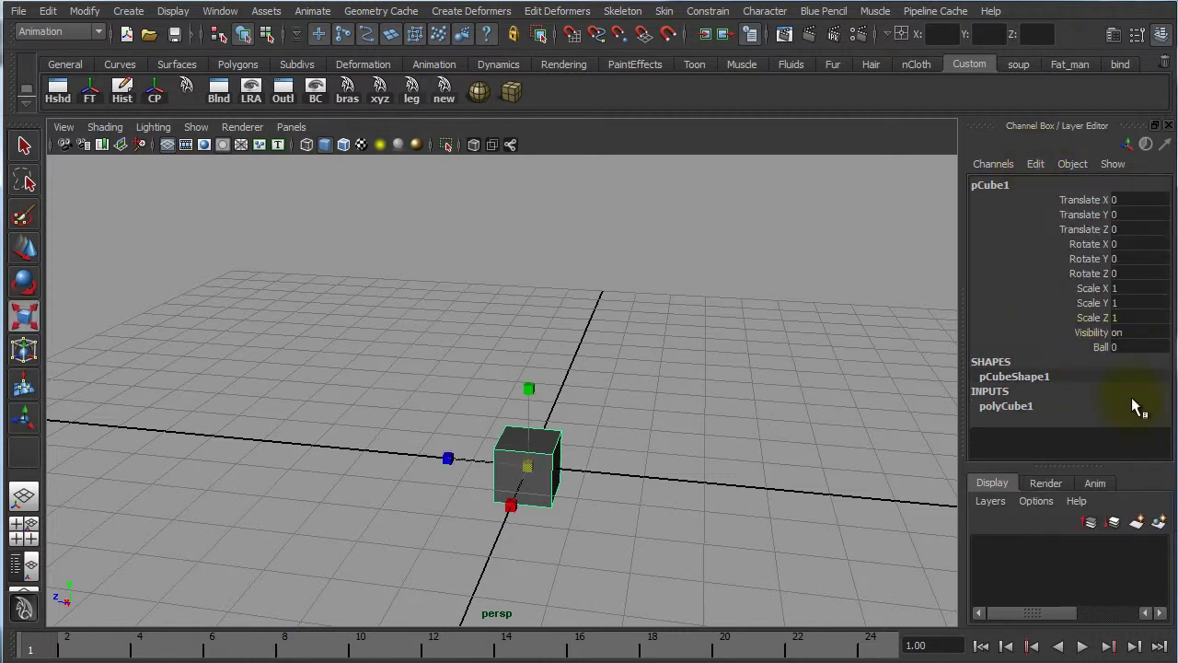
- Try to delete the cube's built-in Rotate X attribute
{"action": "left_click", "coordinate": [1083, 245]}
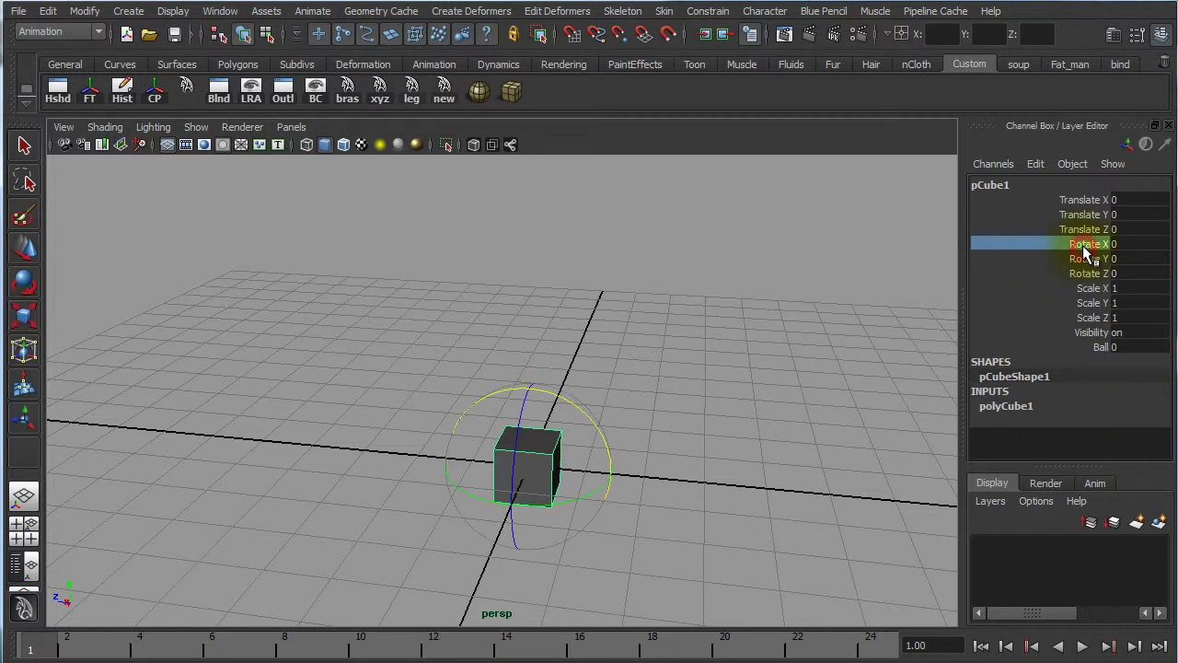
{"action": "left_click", "coordinate": [1036, 167]}
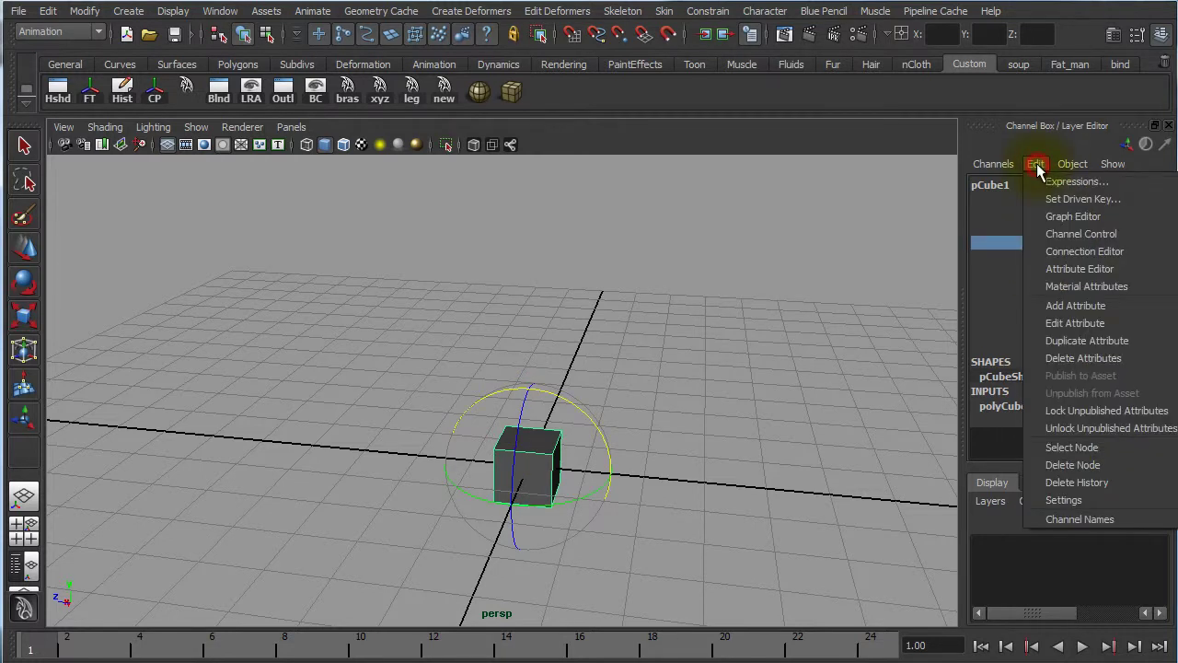
{"action": "left_click", "coordinate": [1087, 358]}
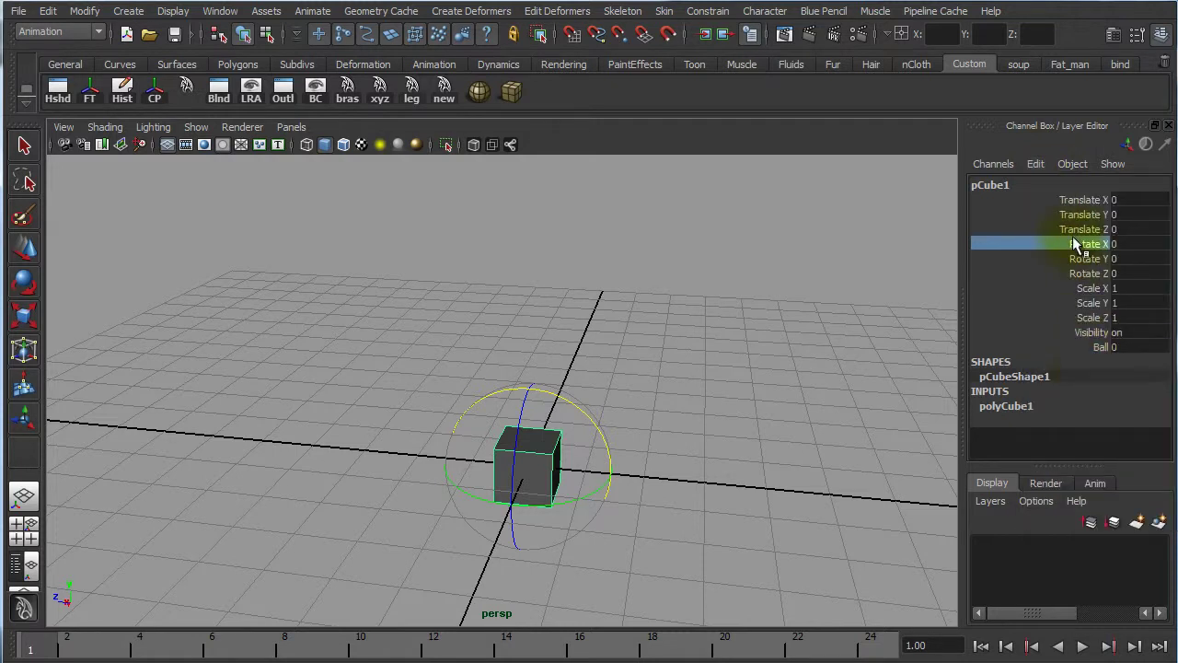
{"action": "left_click_drag", "start_coordinate": [1093, 242], "coordinate": [1098, 272]}
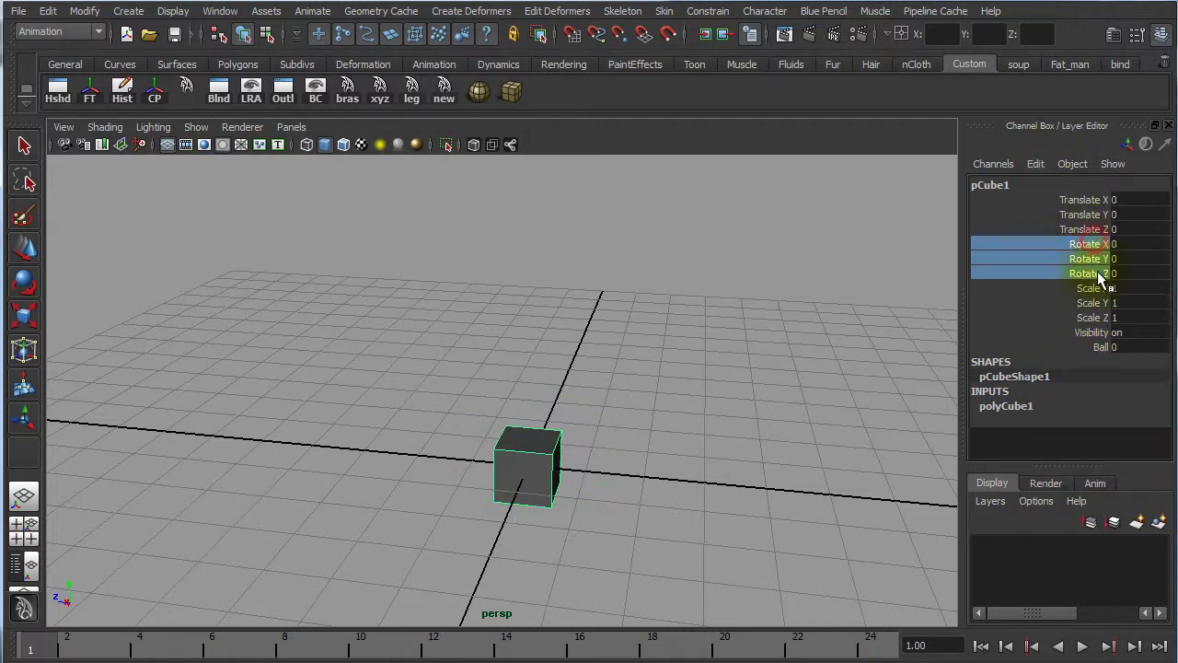
{"action": "left_click", "coordinate": [1037, 168]}
{"action": "left_click", "coordinate": [1017, 276]}
{"action": "left_click", "coordinate": [1018, 276]}
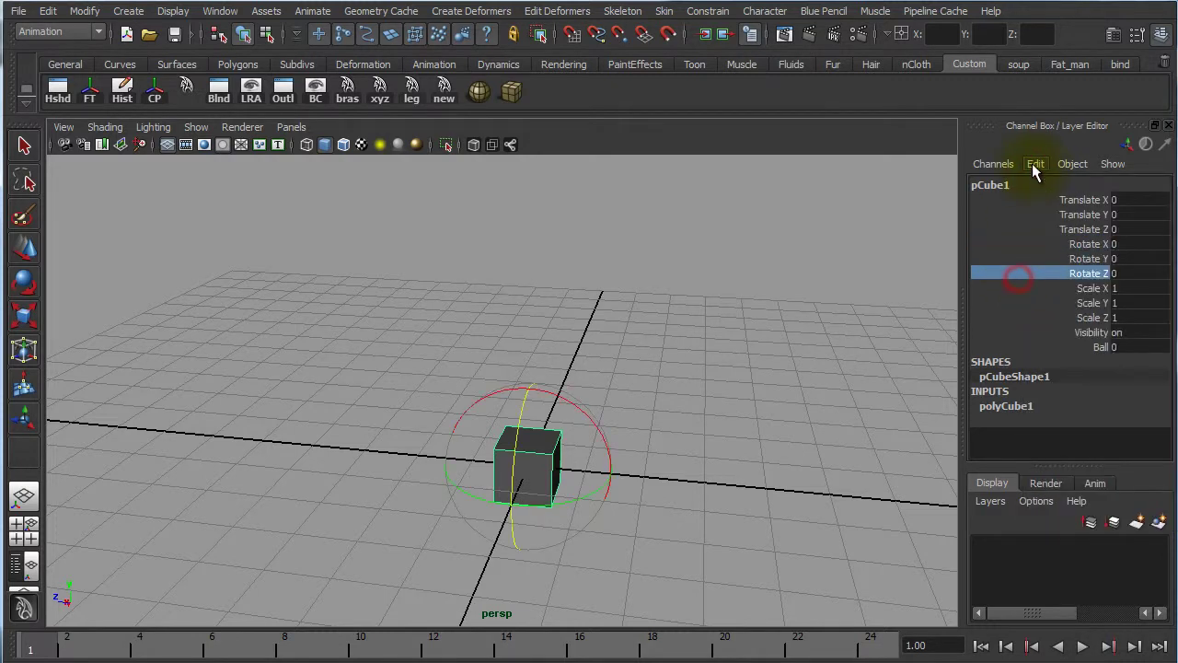
{"action": "left_click", "coordinate": [1035, 170]}
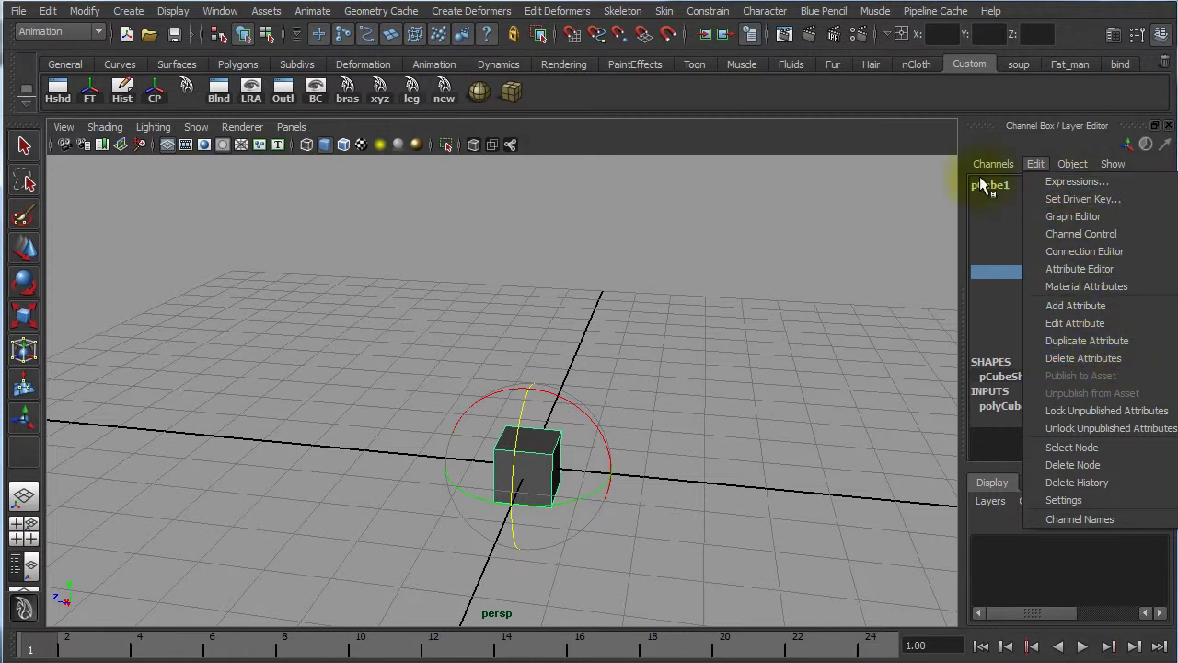
{"action": "left_click", "coordinate": [852, 212]}
{"action": "key", "text": "ctrl+z"}
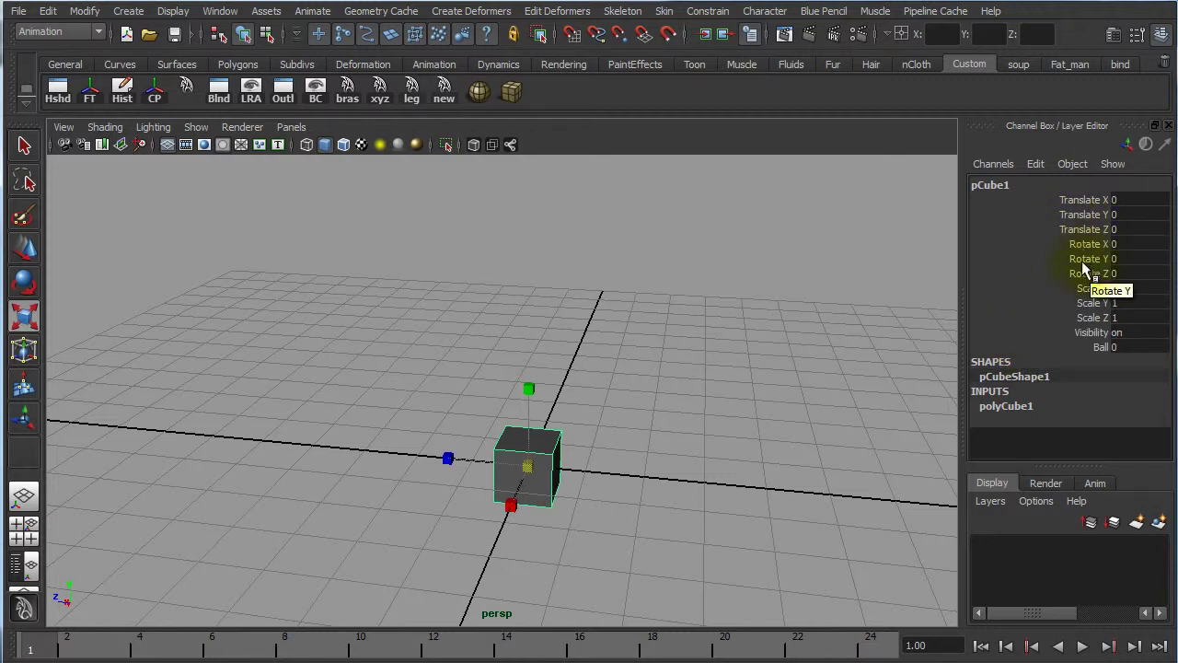
- Reselect the cube and move it freely to about X -0.47, Y 1.37, Z 0.36
{"action": "left_click", "coordinate": [638, 437]}
{"action": "left_click_drag", "start_coordinate": [592, 429], "coordinate": [516, 505]}
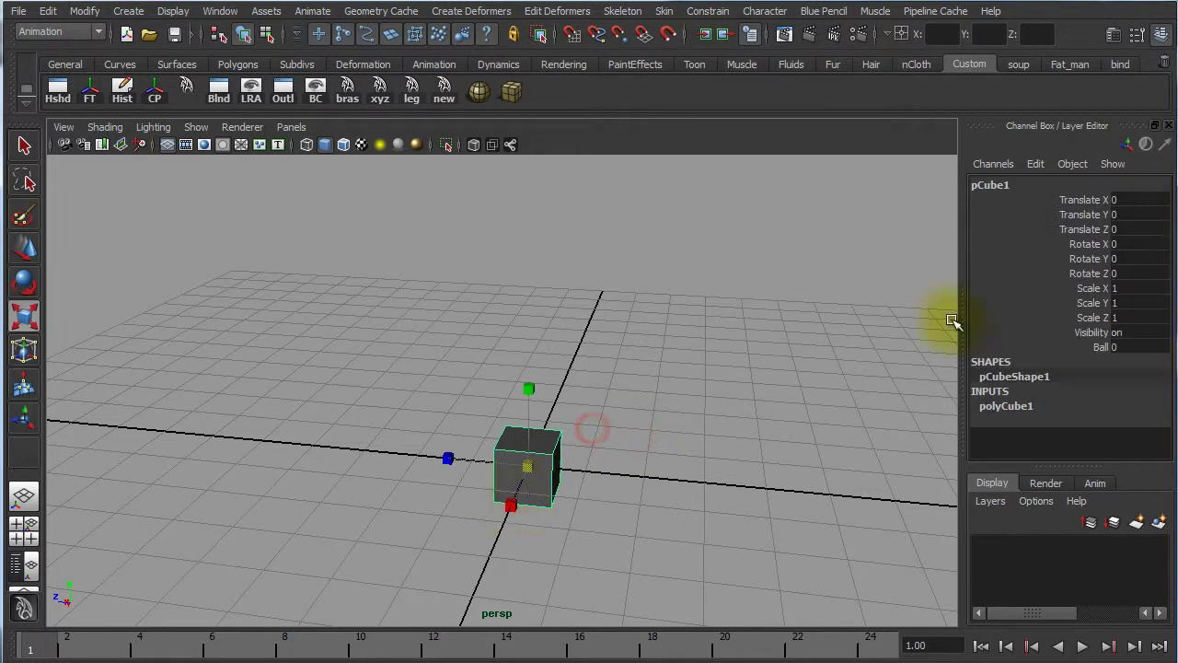
{"action": "key", "text": "w"}
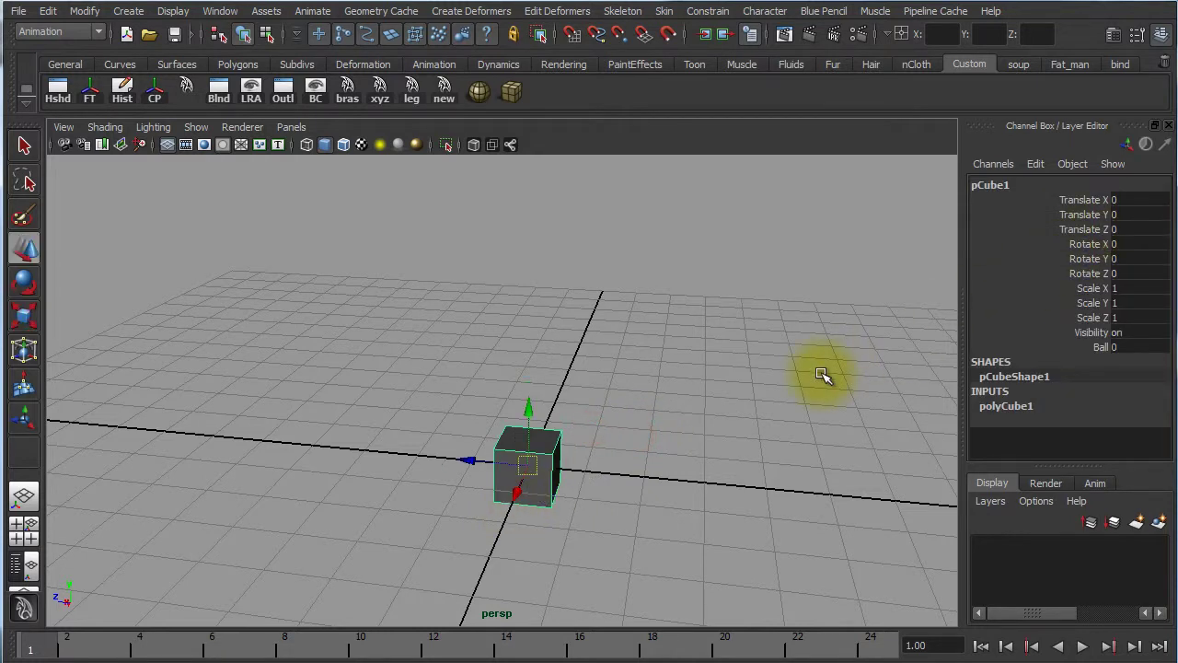
{"action": "left_click_drag", "start_coordinate": [527, 465], "coordinate": [507, 384]}
- Lock and hide the cube's Rotate and Scale channels on all three axes
{"action": "key", "text": "e"}
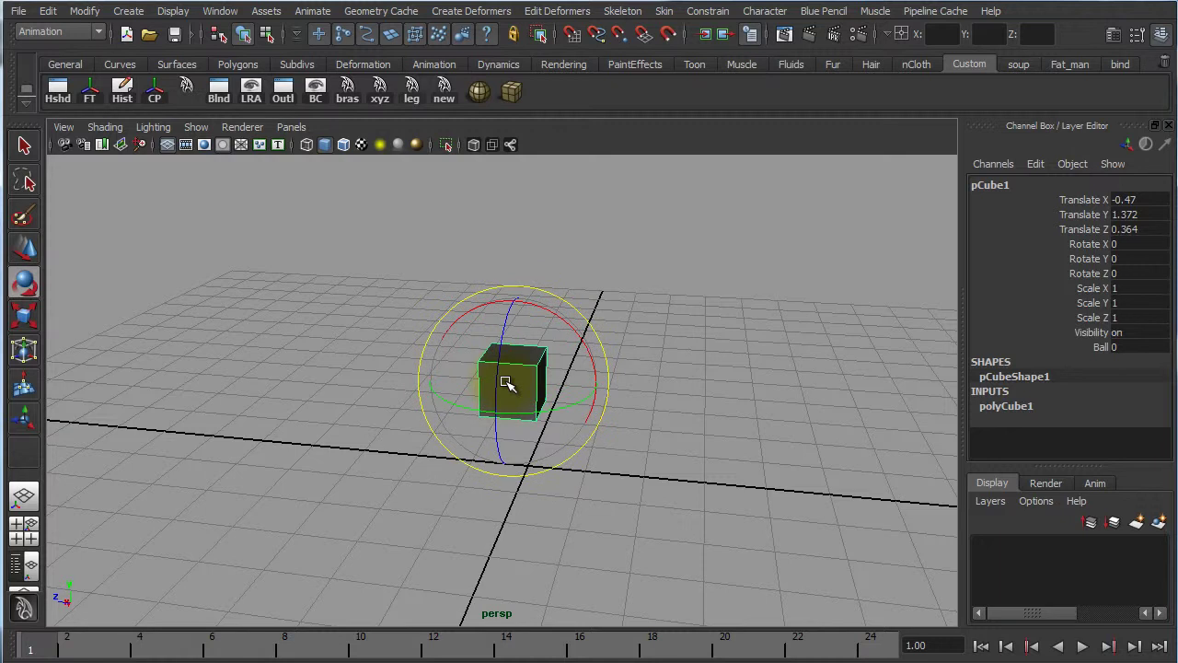
{"action": "left_click_drag", "start_coordinate": [1095, 244], "coordinate": [1101, 322]}
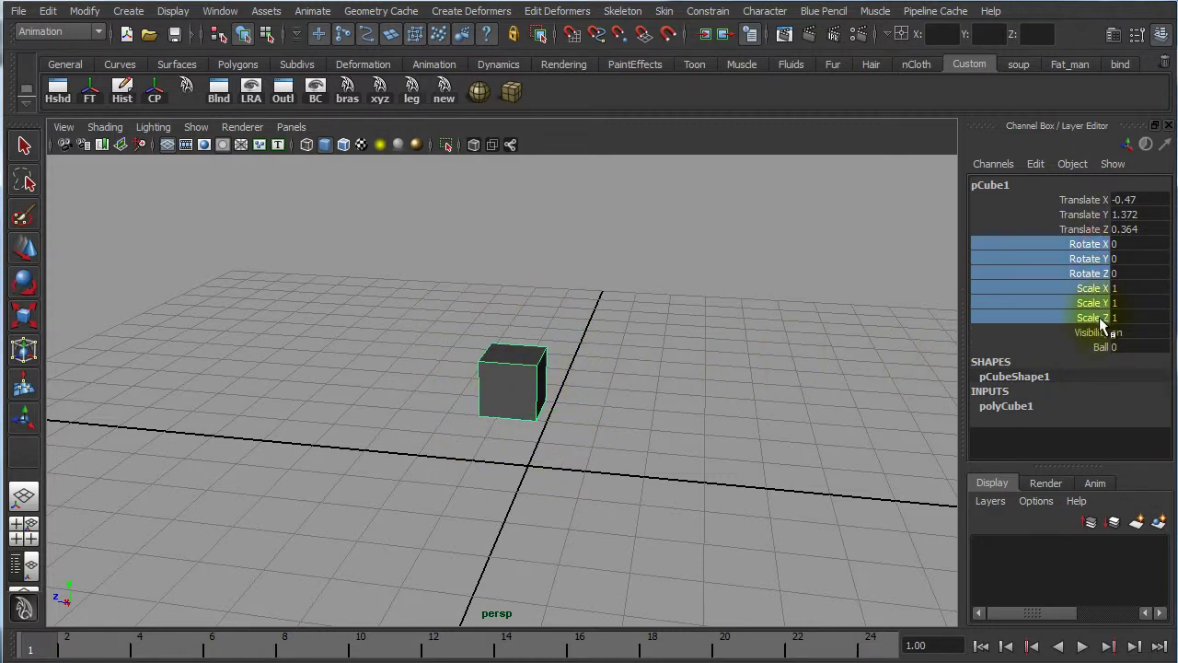
{"action": "right_click", "coordinate": [1063, 281]}
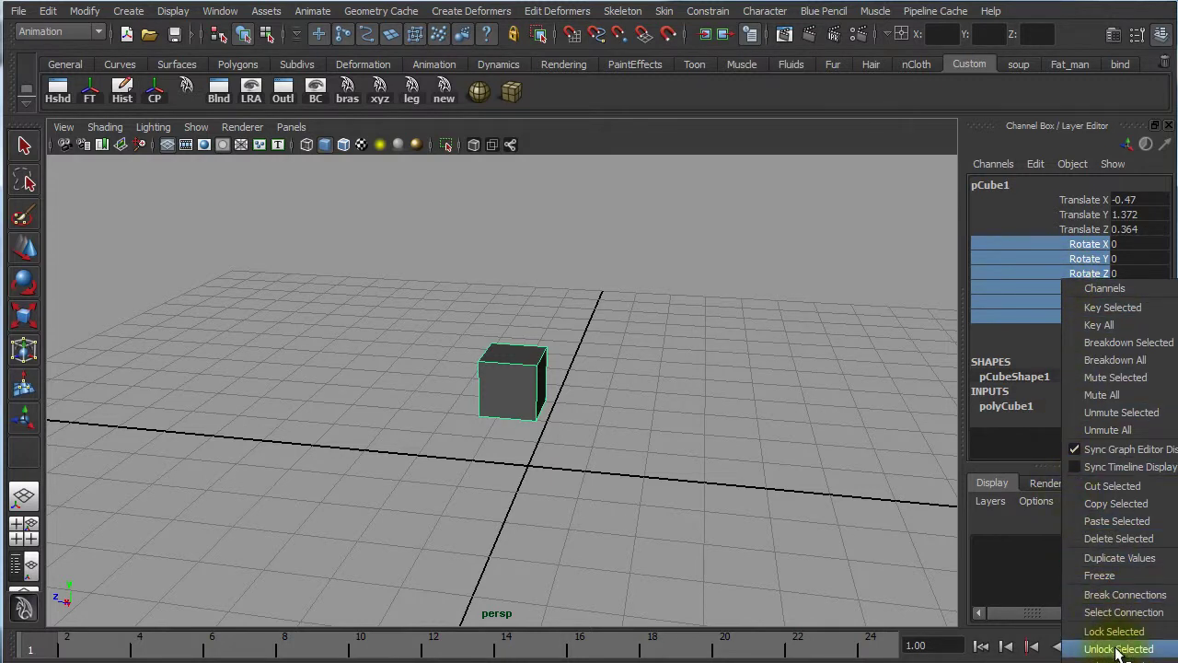
{"action": "key", "text": "Escape"}
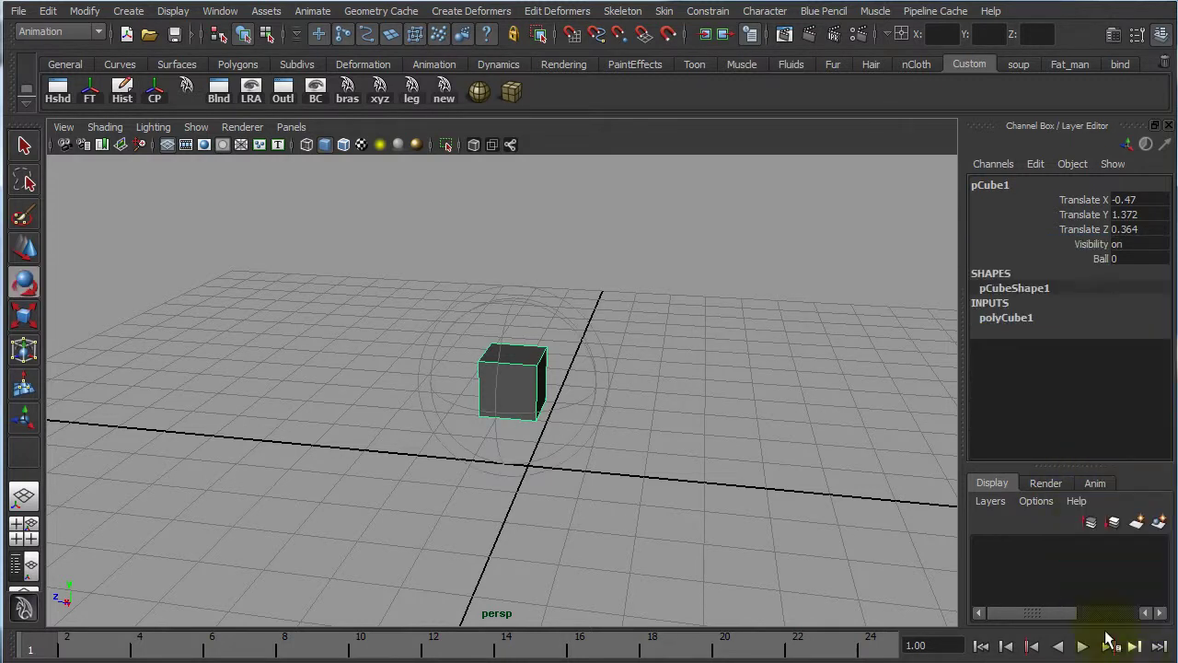
- Reselect the cube and hide its Translate Z channel without locking it
{"action": "left_click", "coordinate": [832, 328]}
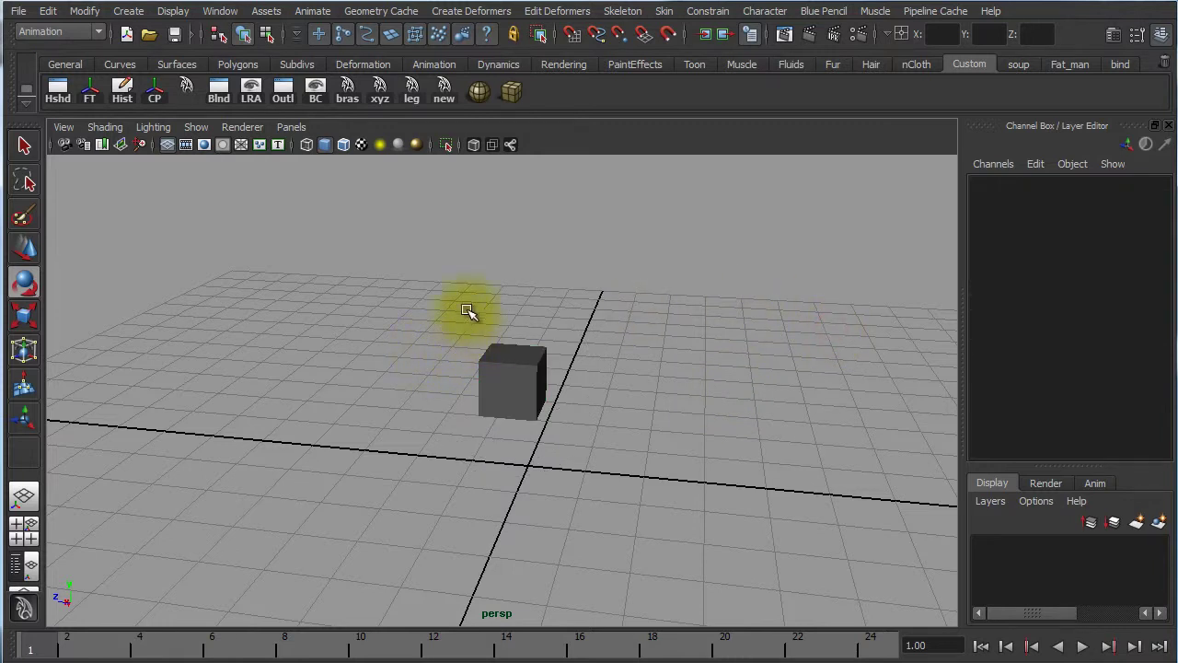
{"action": "left_click_drag", "start_coordinate": [473, 312], "coordinate": [580, 416]}
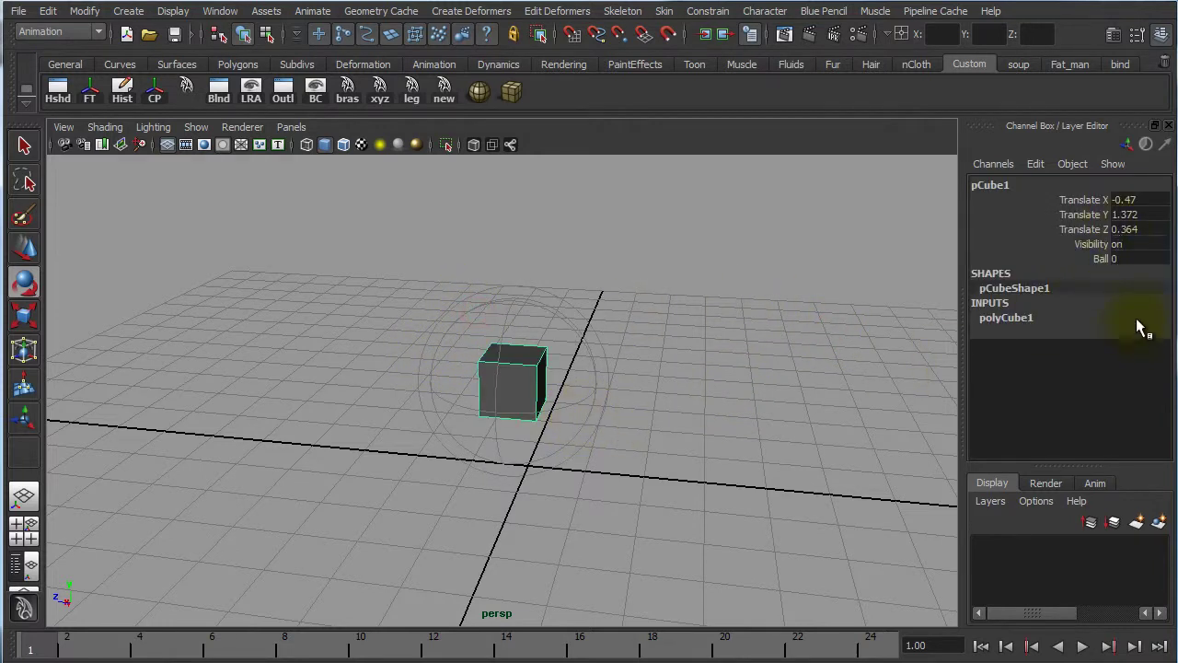
{"action": "left_click", "coordinate": [1080, 228]}
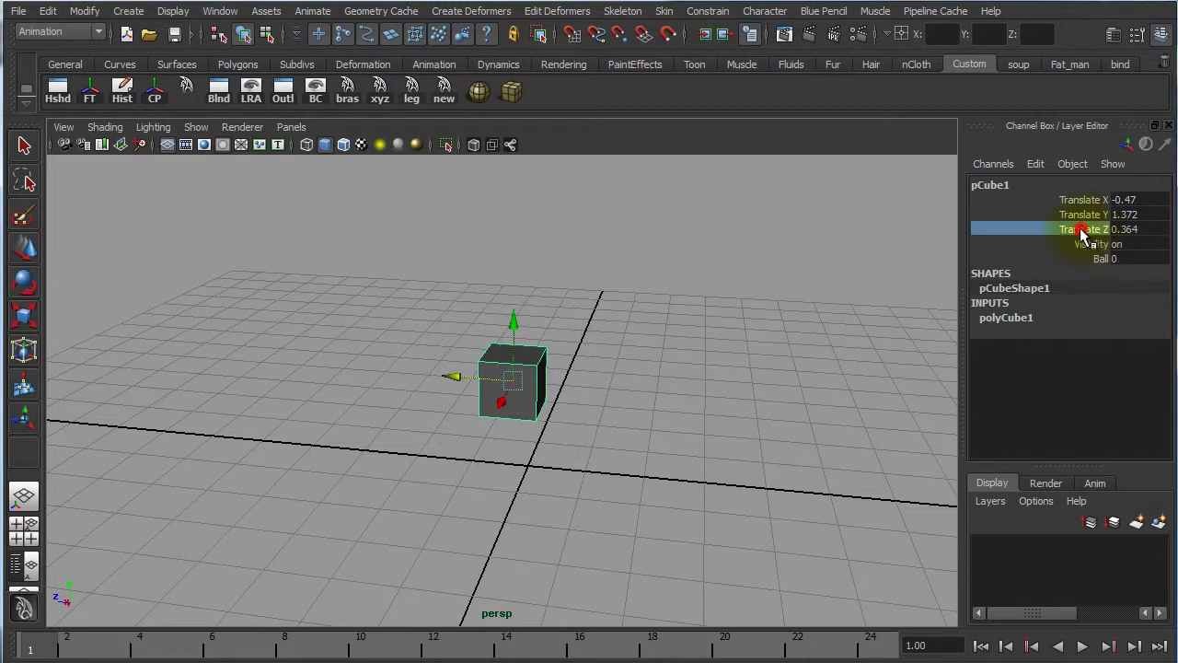
{"action": "right_click", "coordinate": [1079, 227]}
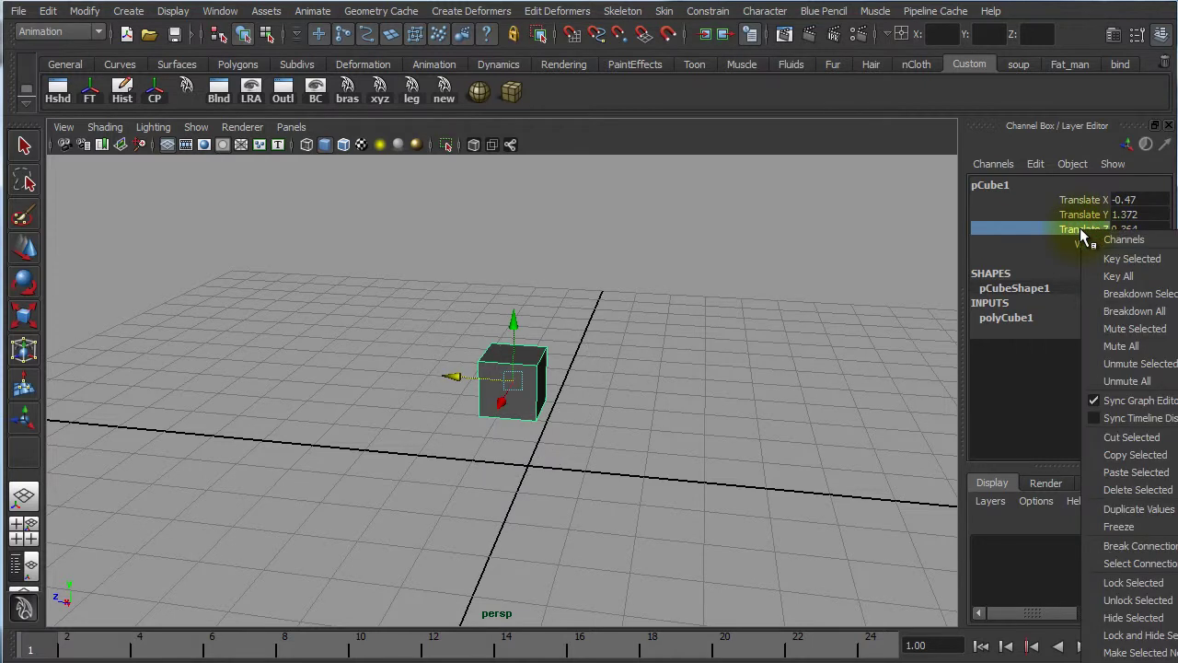
{"action": "left_click", "coordinate": [1167, 624]}
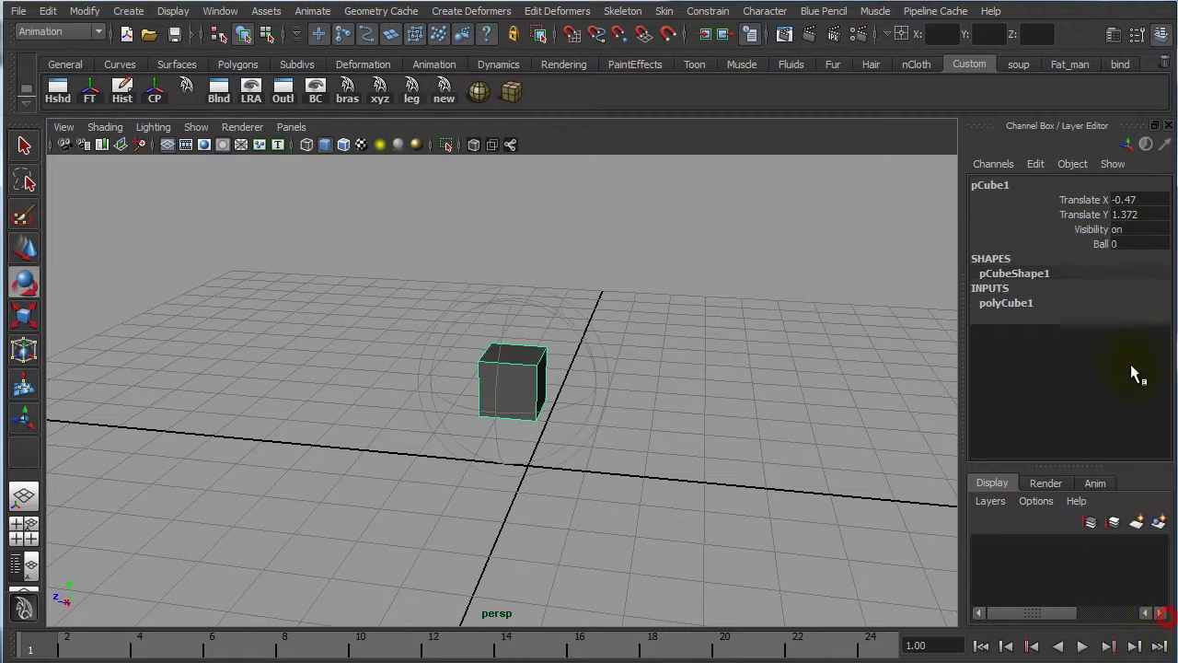
- Lock the cube's Translate Y channel while keeping it displayed
{"action": "left_click", "coordinate": [1083, 215]}
{"action": "right_click", "coordinate": [1088, 218]}
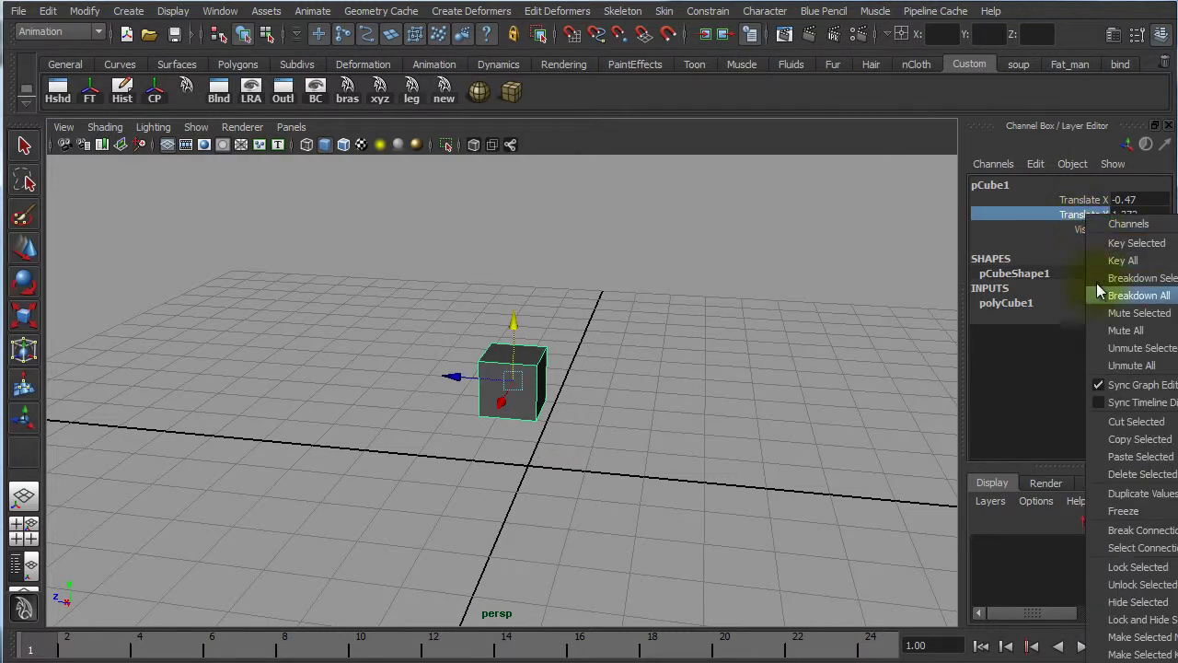
{"action": "left_click", "coordinate": [1135, 569]}
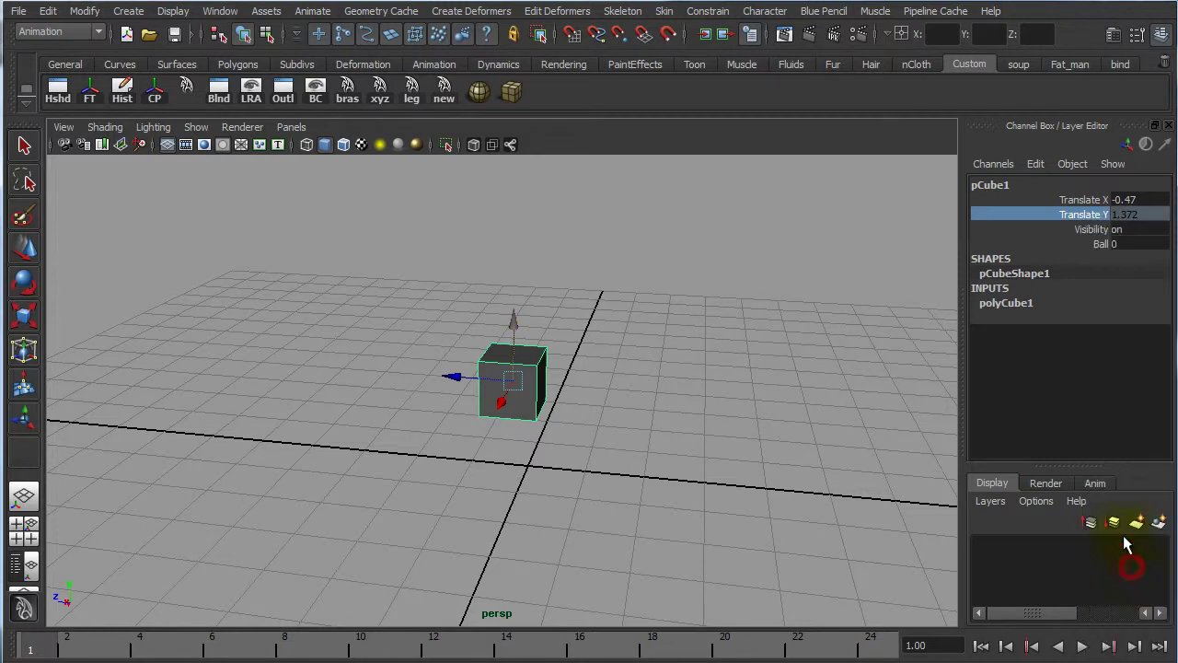
- Reselect the cube and try to scale and rotate it with the Scale and Rotate tools
{"action": "left_click", "coordinate": [689, 365]}
{"action": "left_click", "coordinate": [520, 369]}
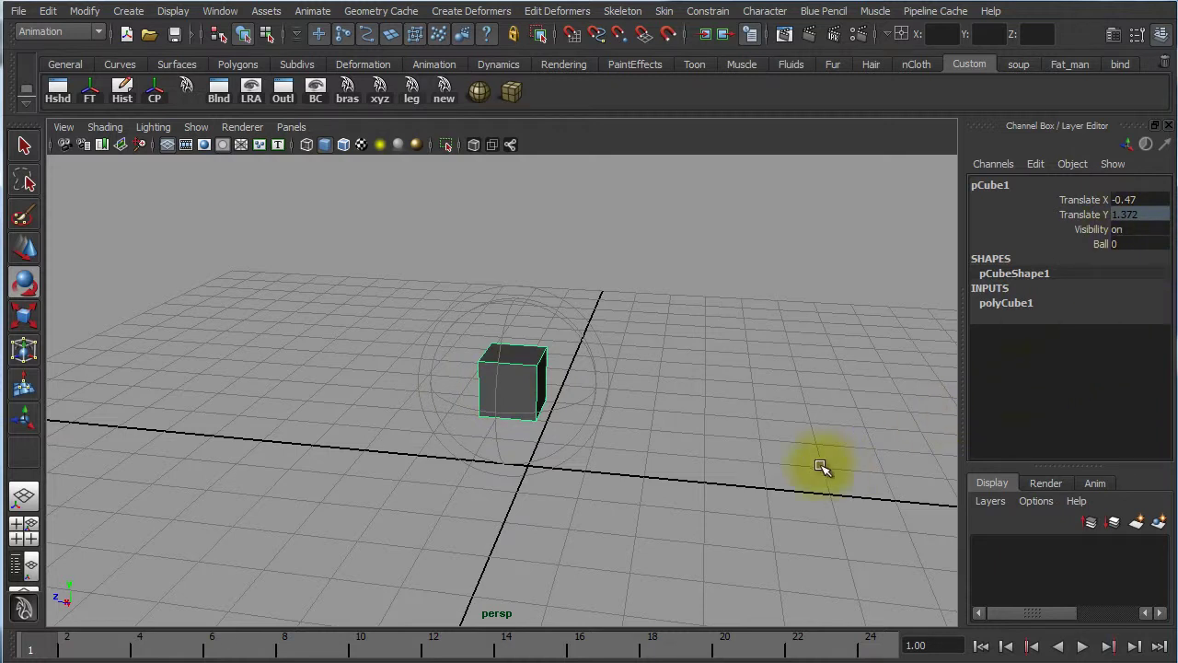
{"action": "left_click", "coordinate": [744, 366]}
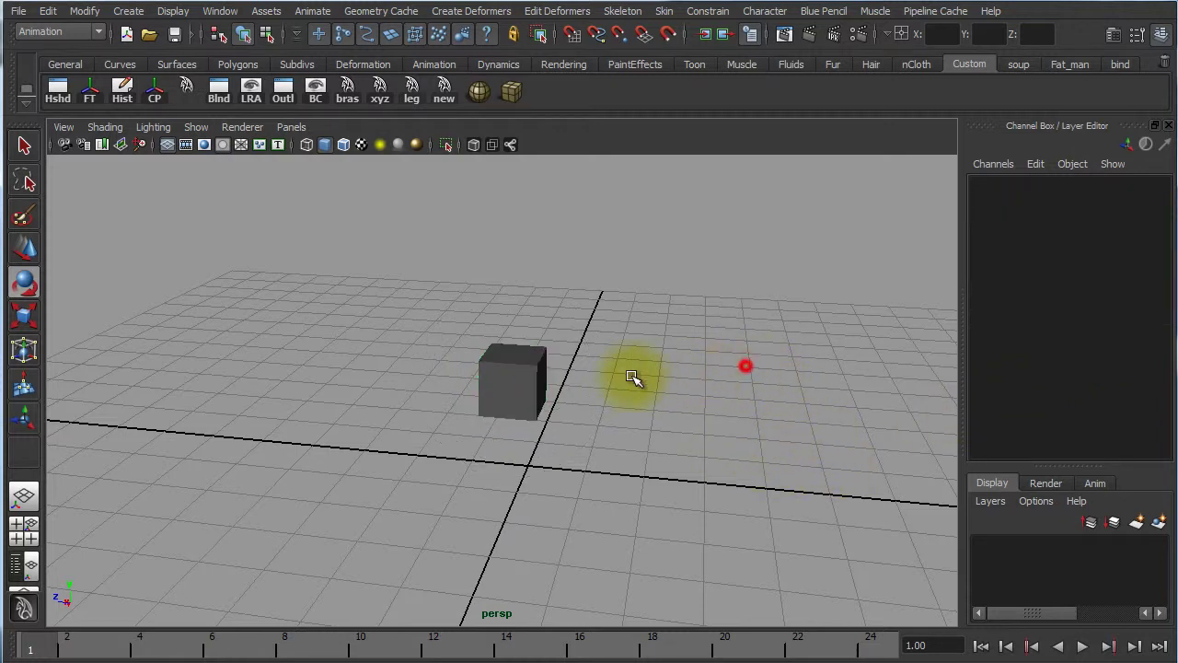
{"action": "left_click", "coordinate": [532, 377]}
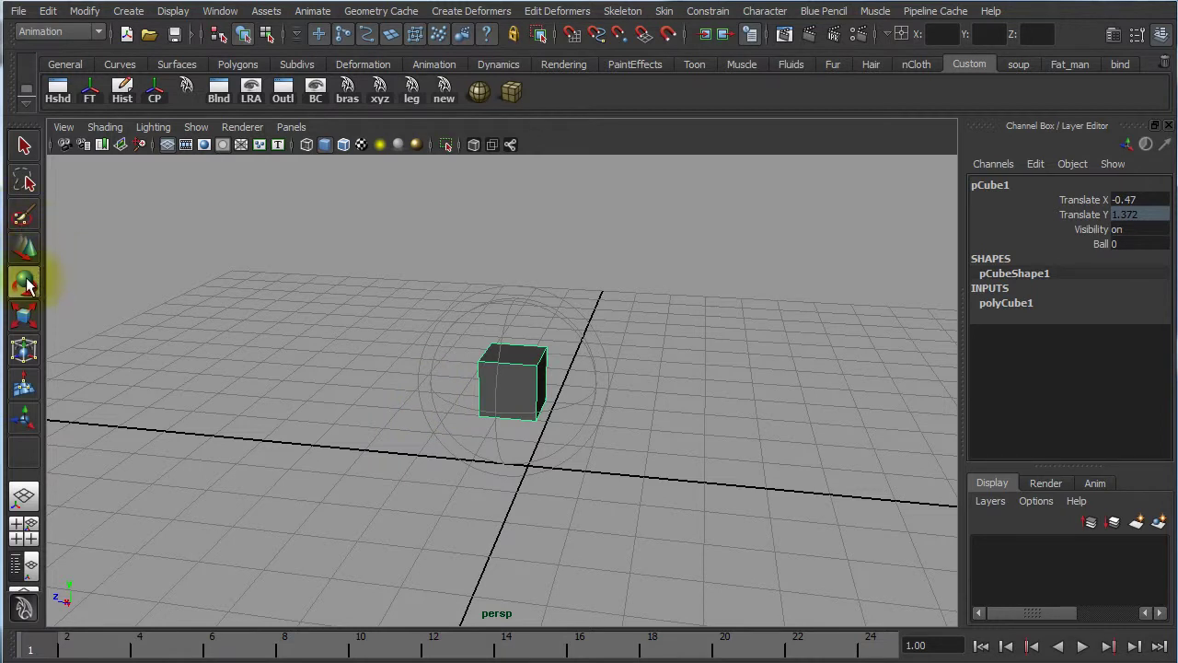
{"action": "left_click", "coordinate": [29, 316]}
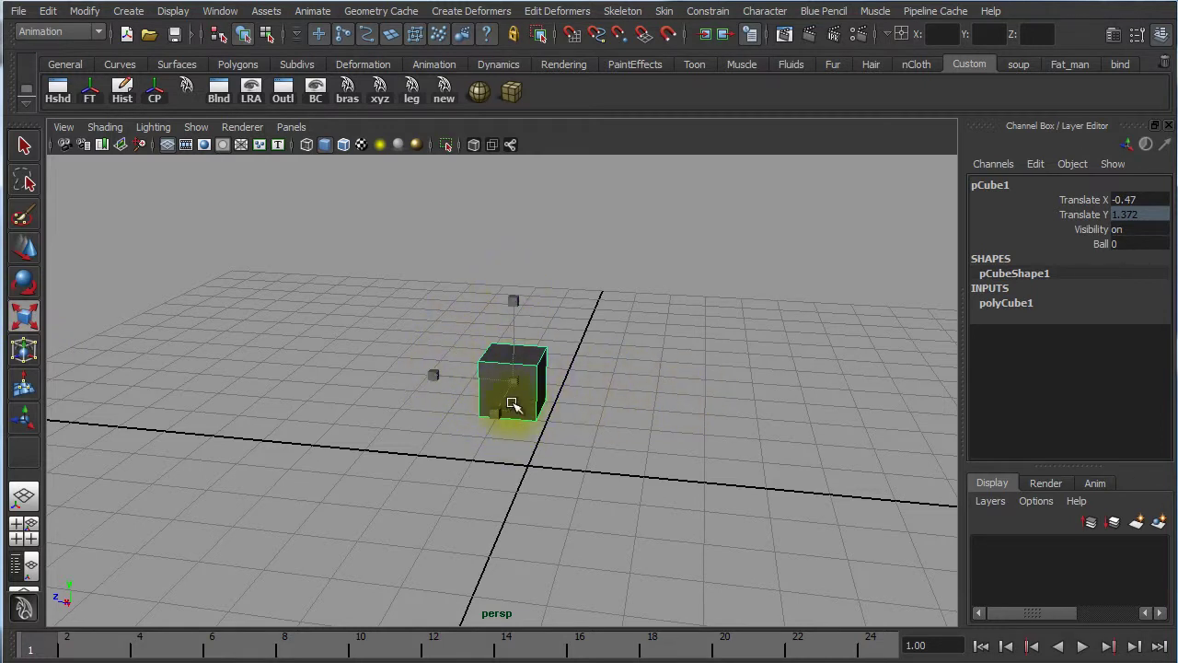
{"action": "left_click", "coordinate": [25, 282]}
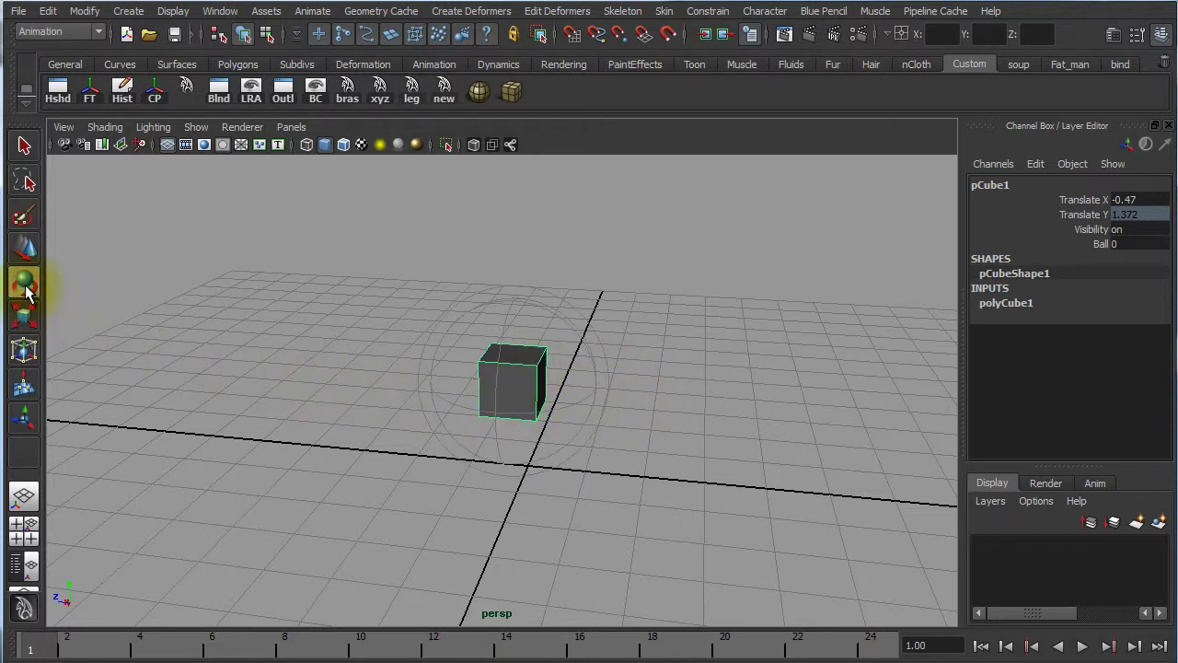
{"action": "left_click", "coordinate": [558, 319]}
{"action": "left_click", "coordinate": [449, 351]}
{"action": "left_click", "coordinate": [549, 297]}
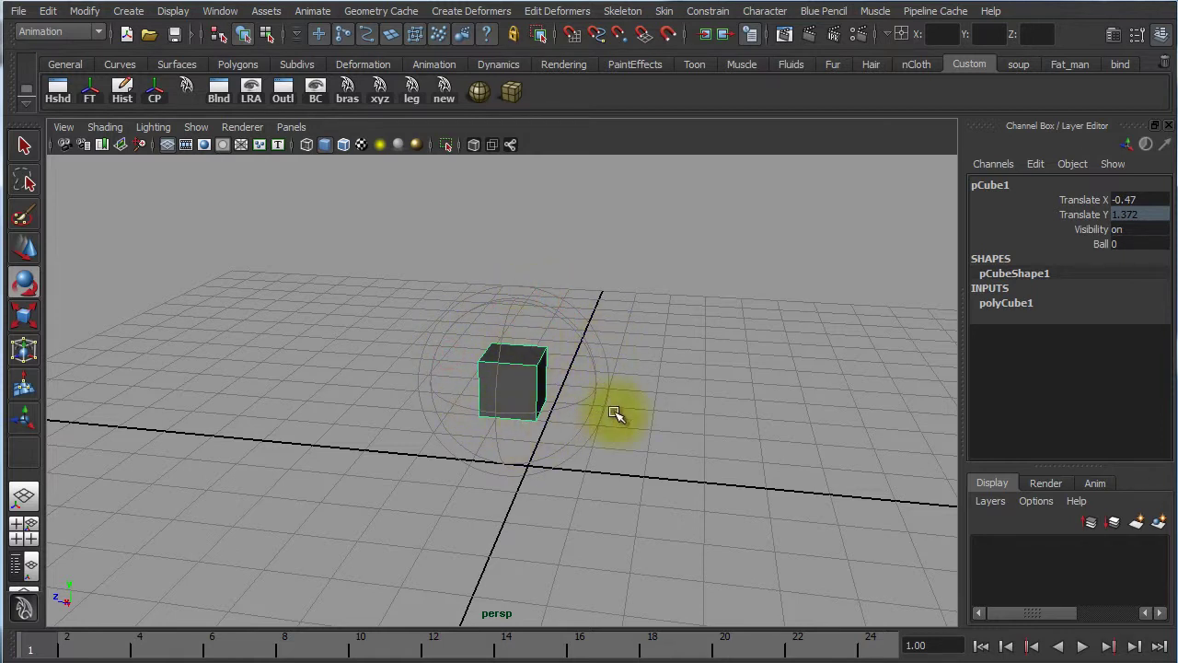
{"action": "left_click", "coordinate": [665, 368]}
{"action": "left_click_drag", "start_coordinate": [595, 326], "coordinate": [458, 412]}
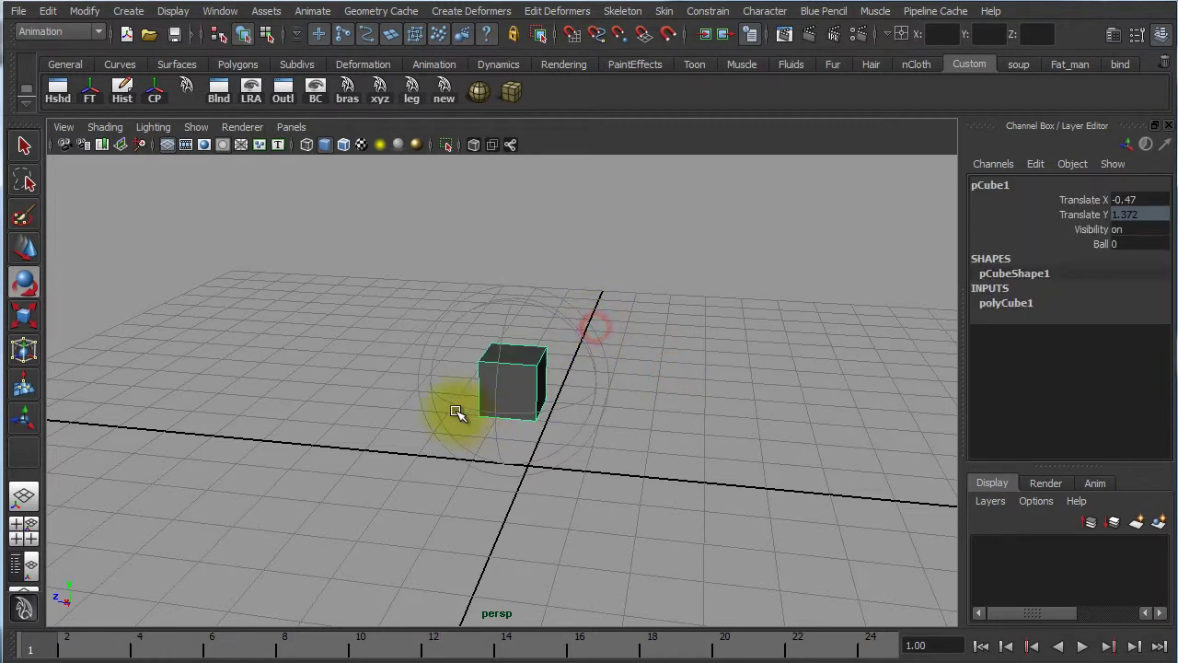
{"action": "left_click", "coordinate": [24, 316]}
{"action": "left_click", "coordinate": [32, 286]}
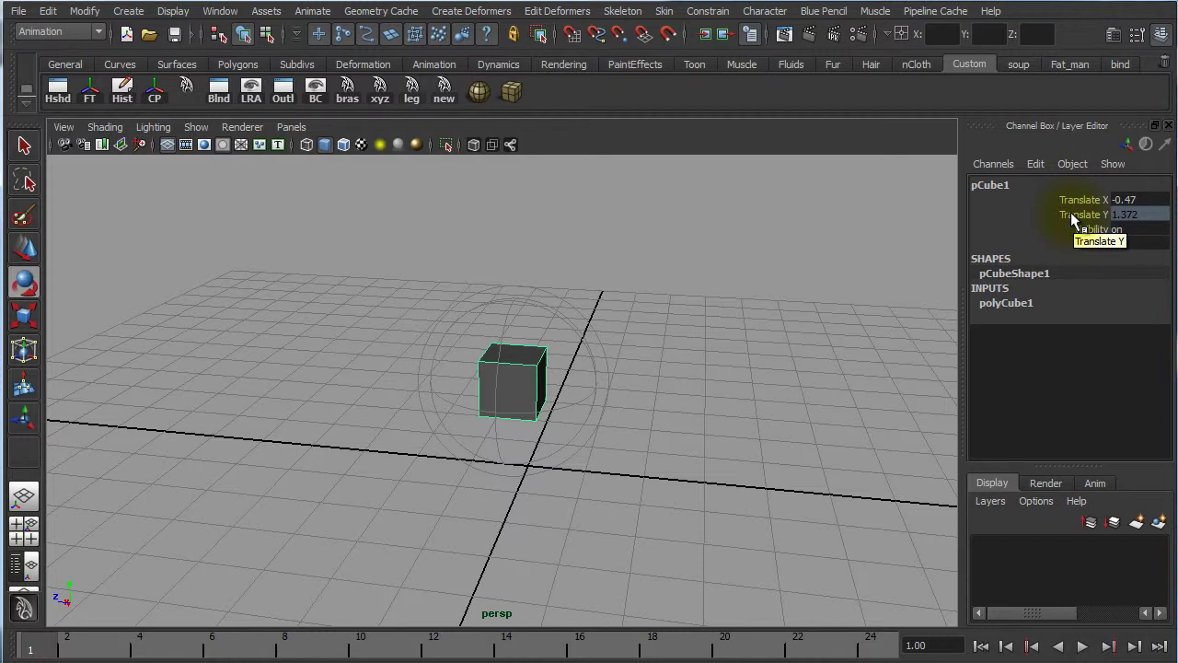
- Move the cube along Z and freely to about X -0.295, also trying to raise it along Y
{"action": "left_click", "coordinate": [26, 257]}
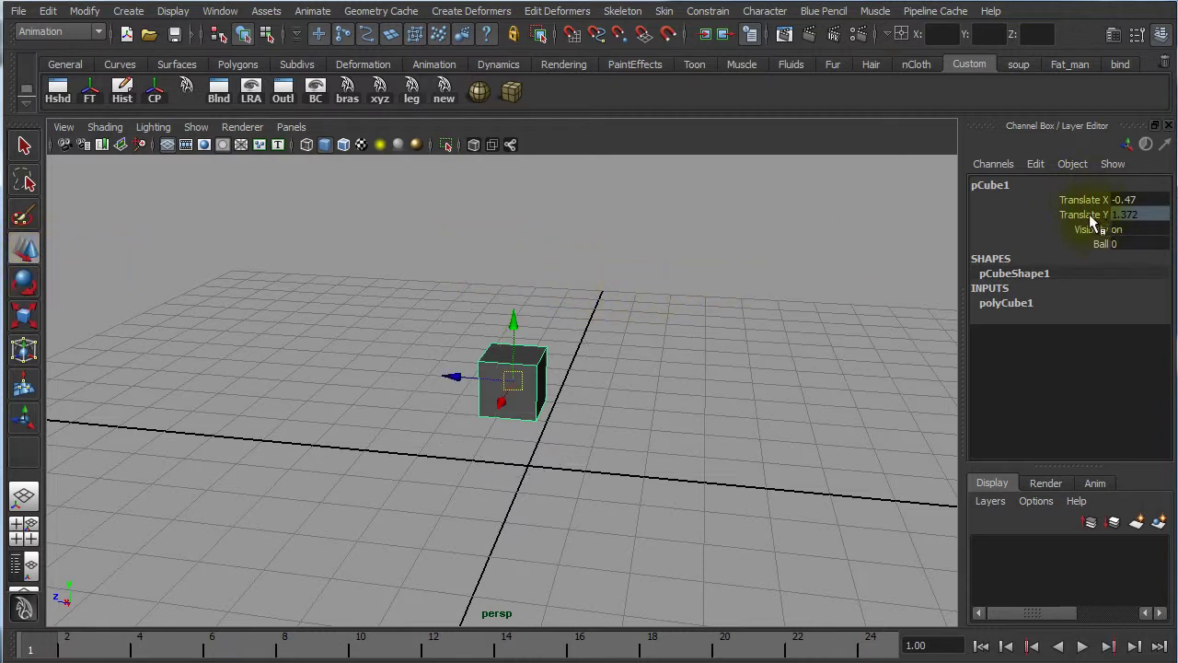
{"action": "middle_click_drag", "start_coordinate": [453, 376], "coordinate": [497, 405]}
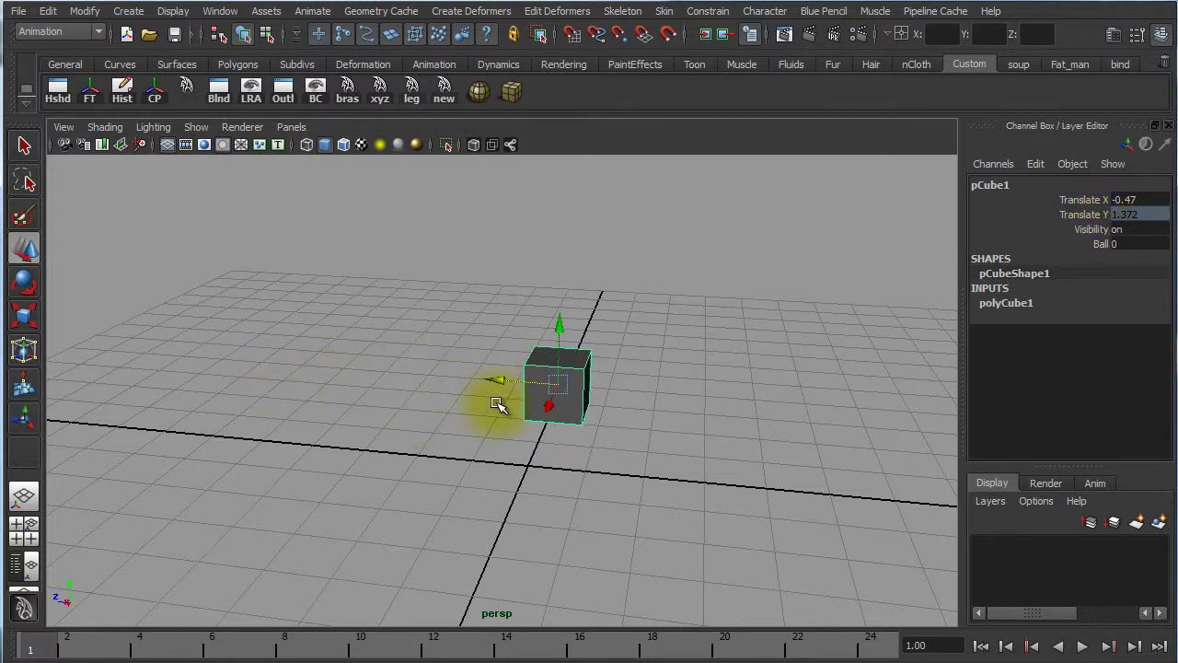
{"action": "middle_click_drag", "start_coordinate": [558, 324], "coordinate": [560, 267]}
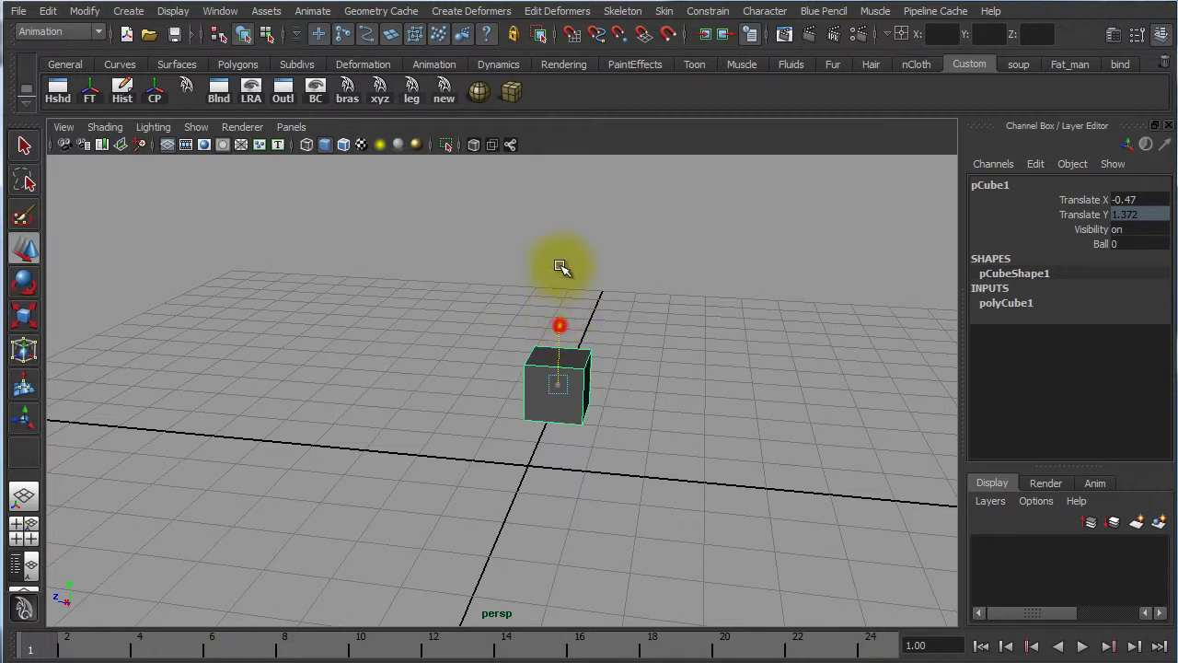
{"action": "middle_click_drag", "start_coordinate": [552, 429], "coordinate": [566, 380]}
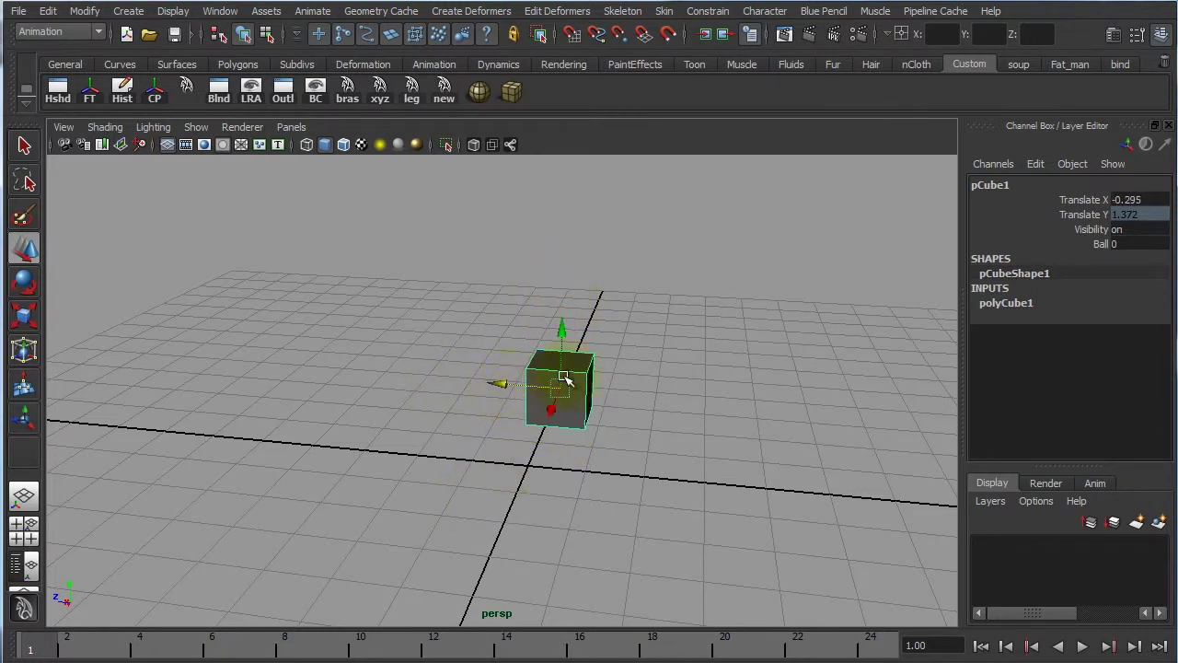
- Reselect the cube and test its move handles for the locked Translate Y and the hidden Translate Z channels
{"action": "left_click", "coordinate": [1095, 214]}
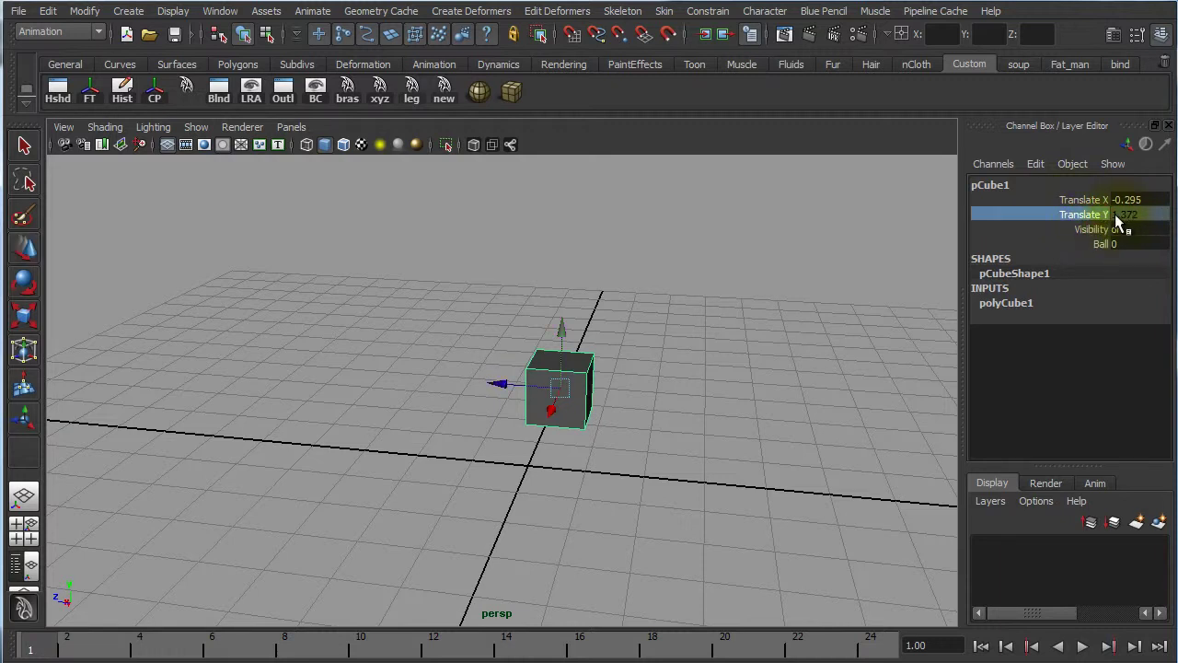
{"action": "left_click", "coordinate": [691, 231]}
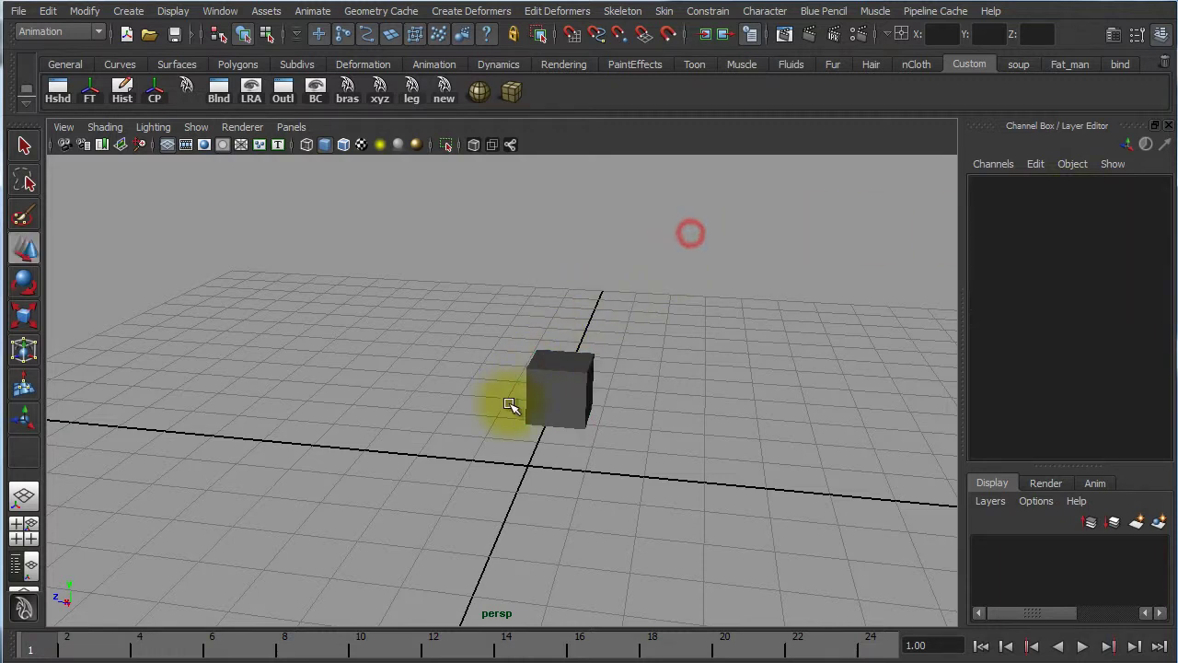
{"action": "left_click_drag", "start_coordinate": [507, 403], "coordinate": [542, 403]}
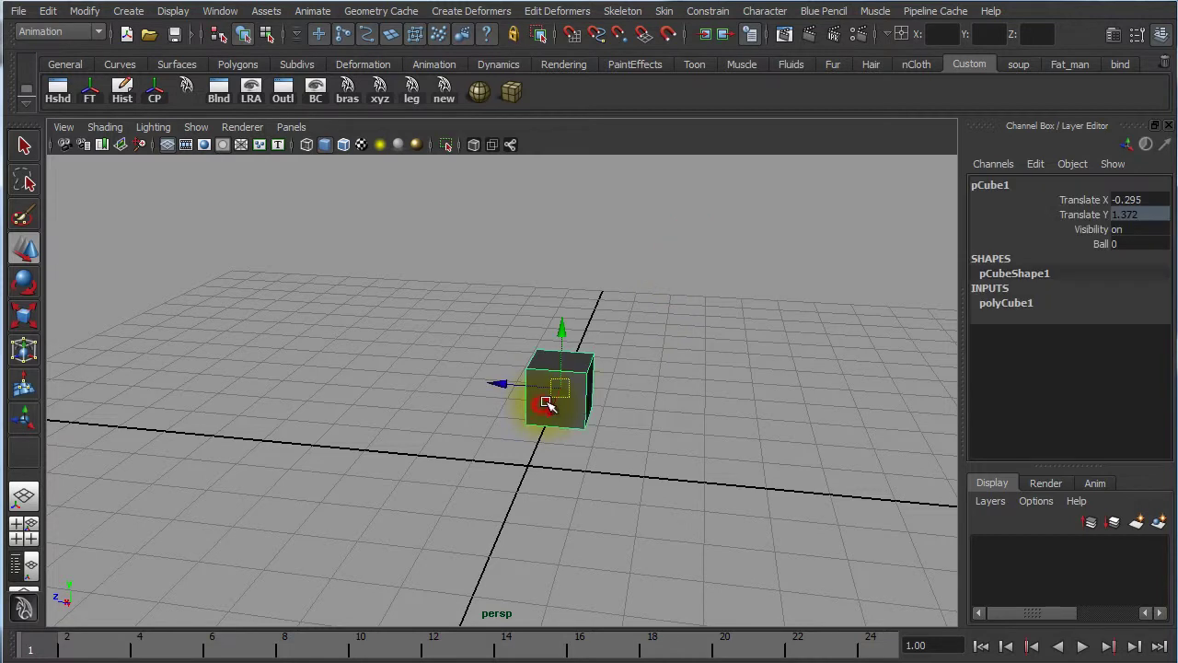
{"action": "left_click", "coordinate": [561, 332]}
{"action": "left_click", "coordinate": [504, 377]}
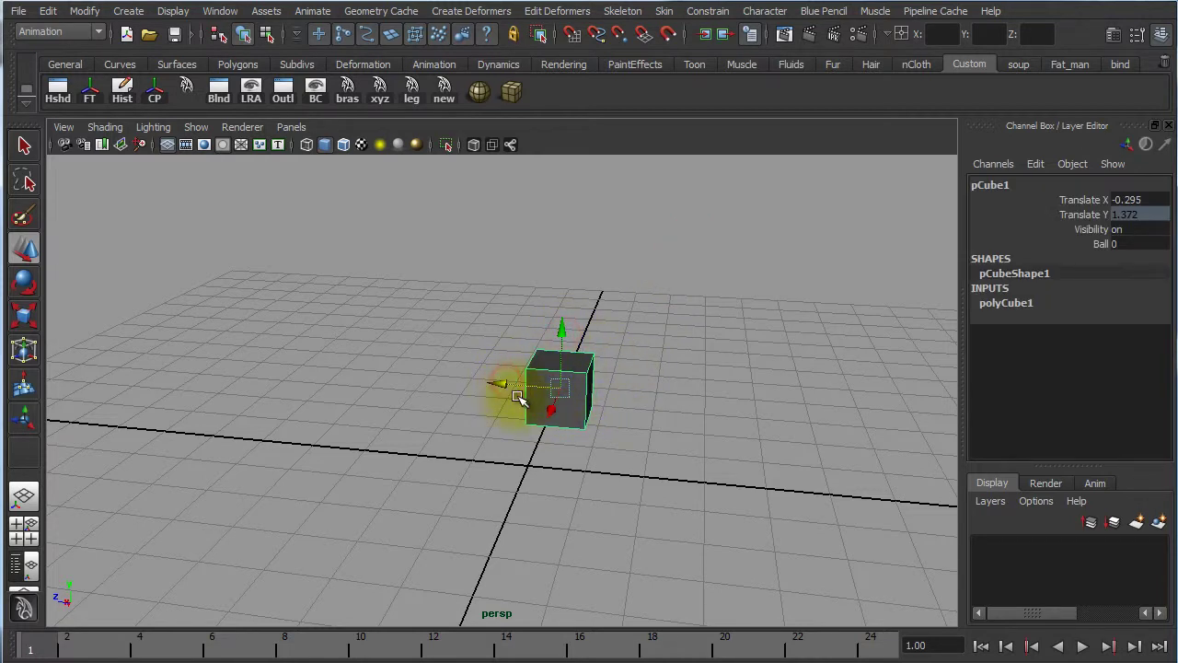
{"action": "left_click", "coordinate": [561, 334]}
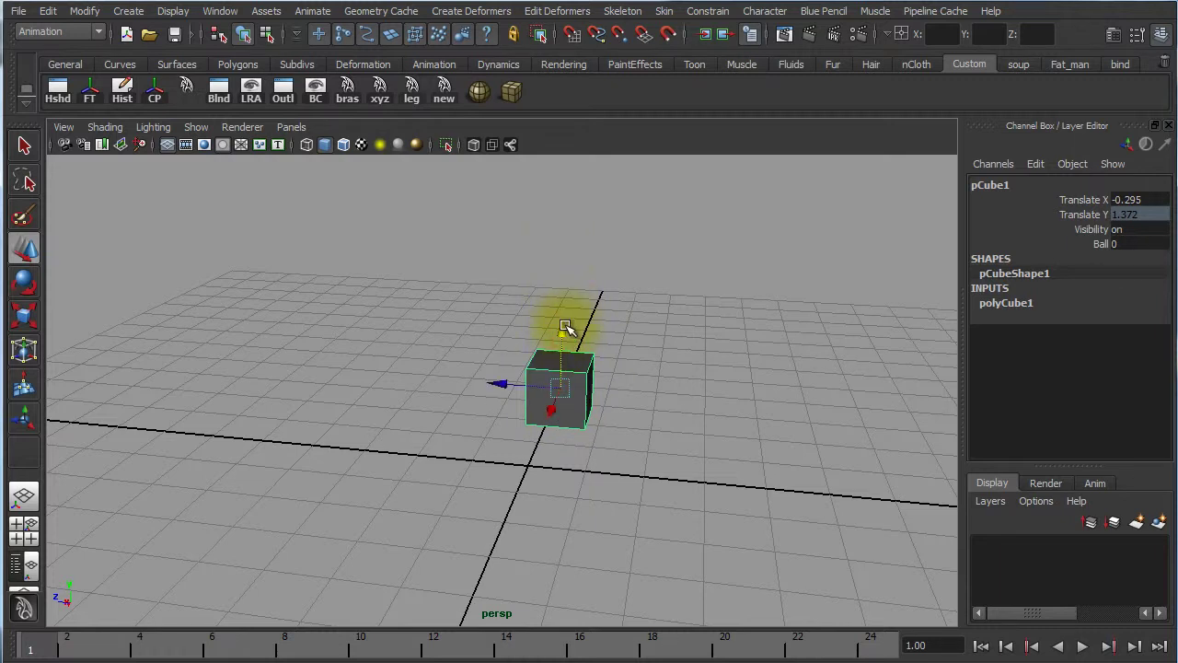
- Unlock the cube's Translate Y channel
{"action": "left_click", "coordinate": [1087, 215]}
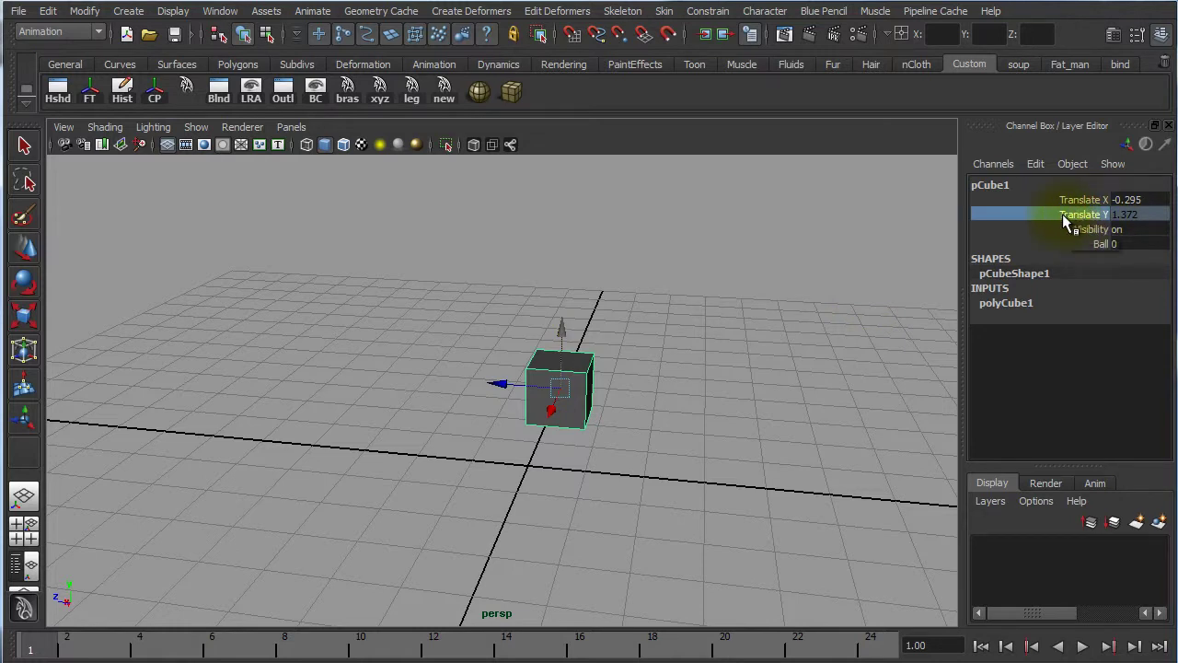
{"action": "right_click", "coordinate": [1063, 214]}
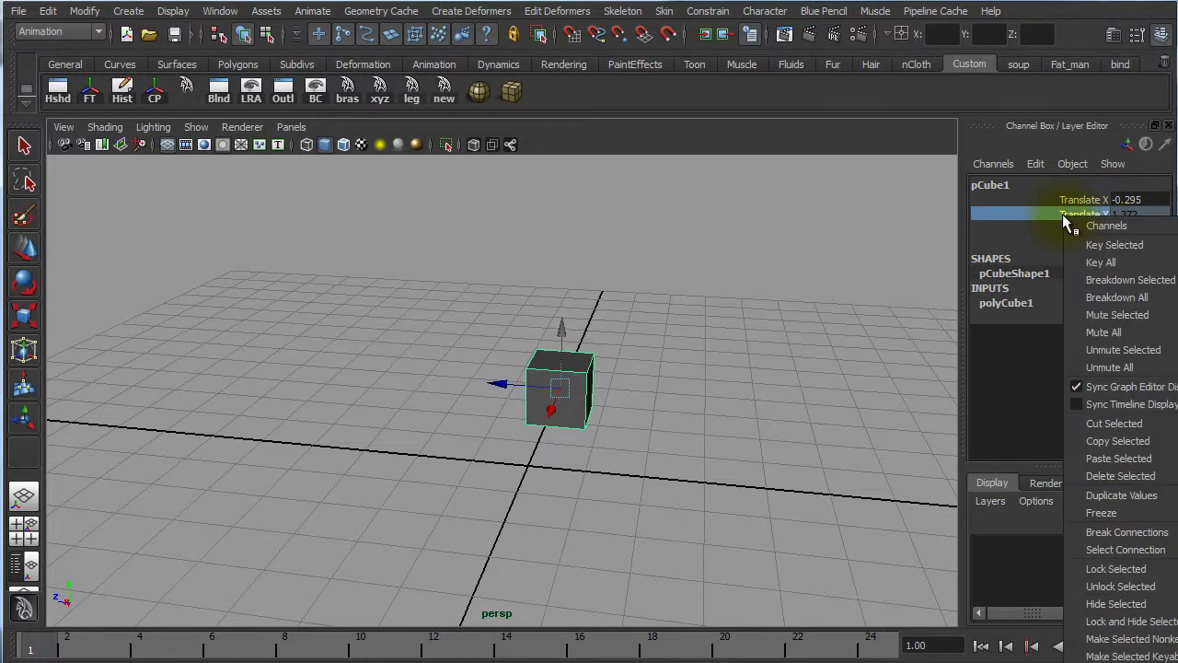
{"action": "left_click", "coordinate": [1138, 589]}
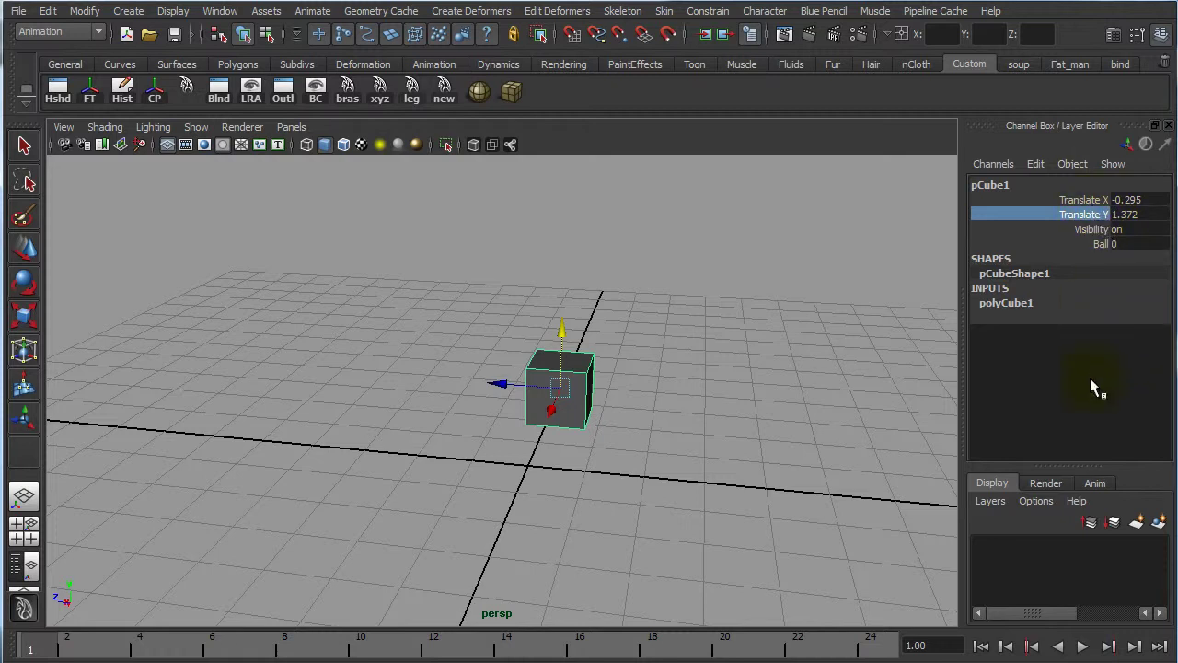
- Check the cube's keyable channels in Channel Control and close the window
{"action": "left_click", "coordinate": [1035, 164]}
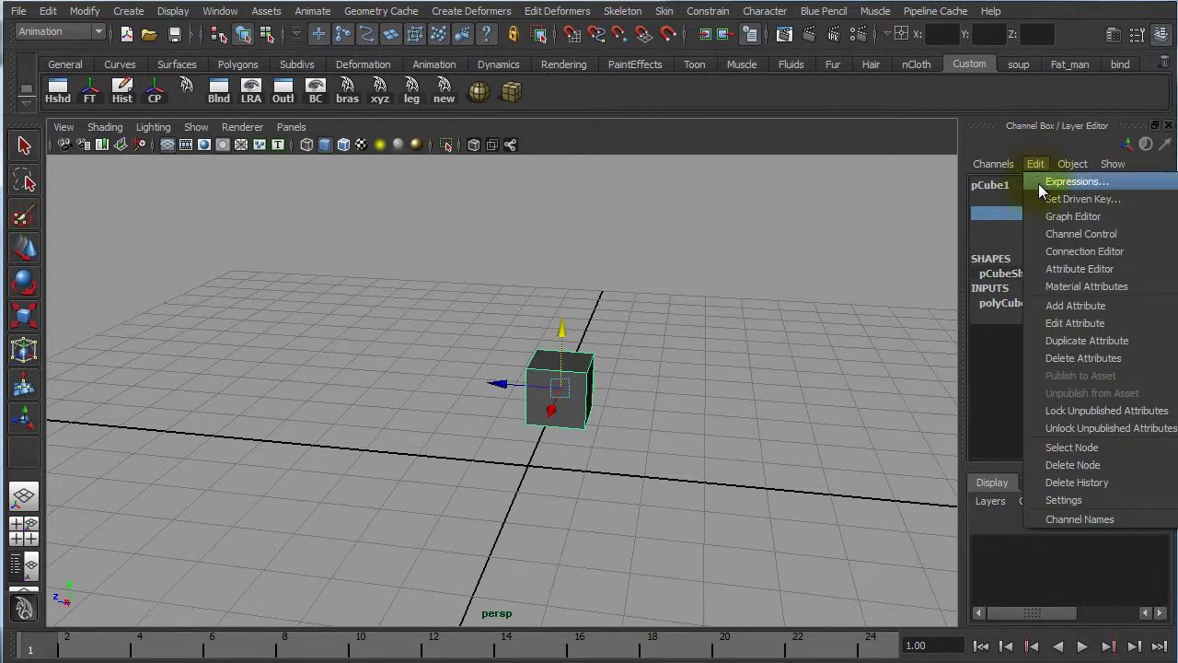
{"action": "left_click", "coordinate": [1066, 236]}
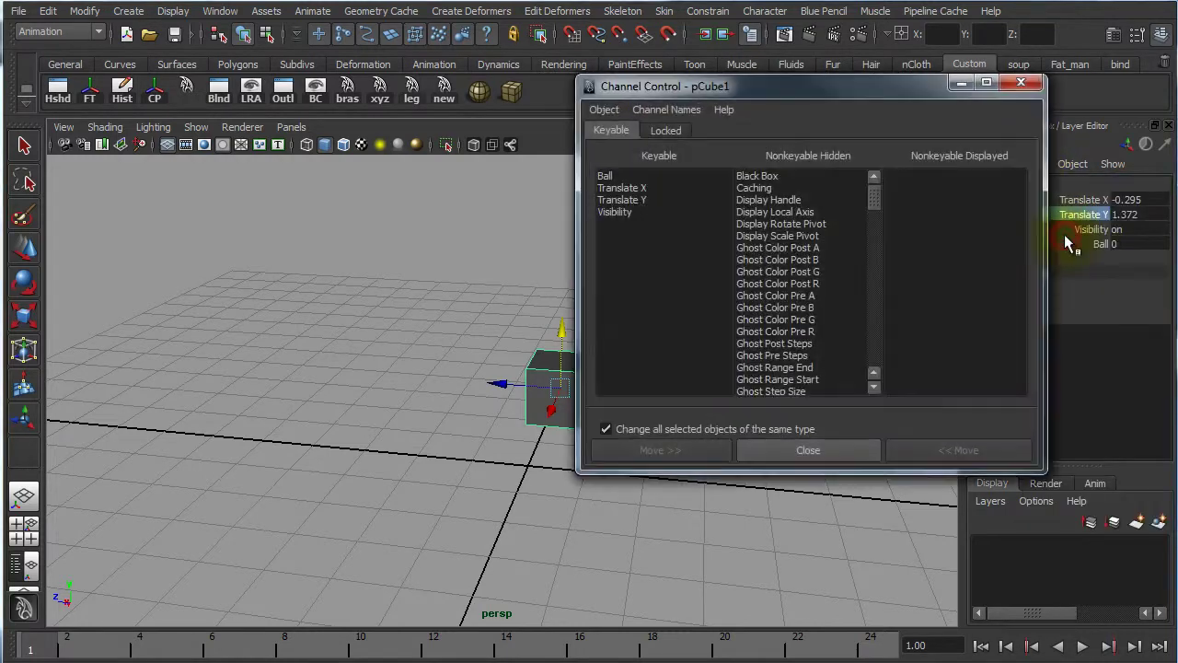
{"action": "left_click", "coordinate": [1022, 83]}
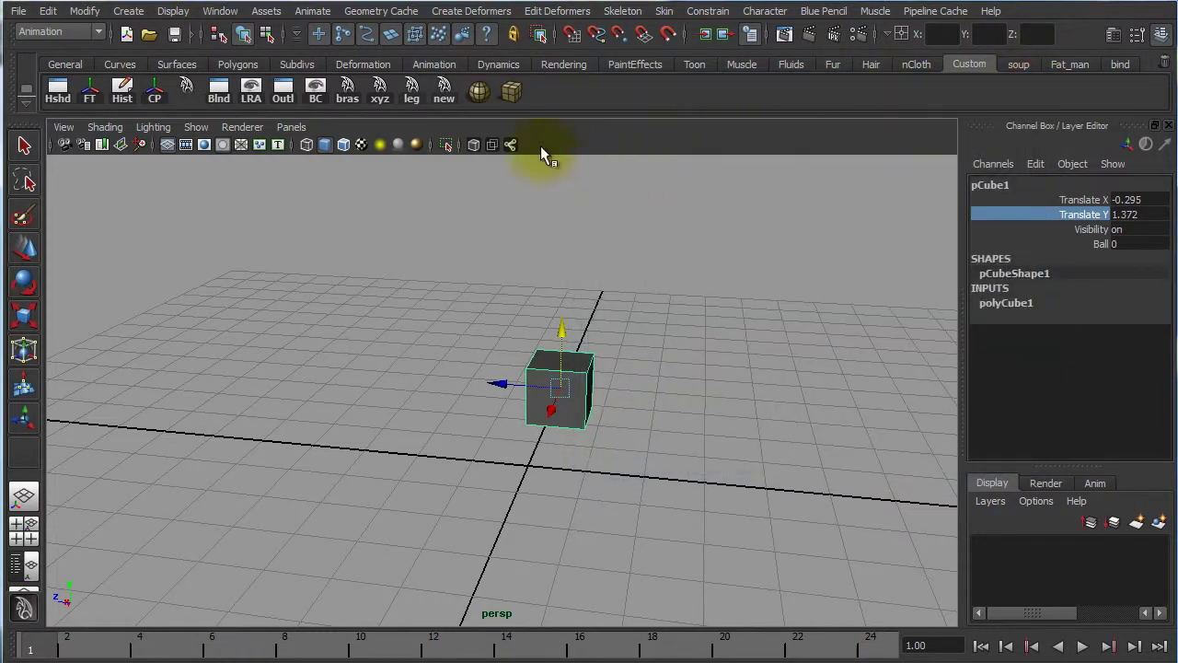
- Reopen Channel Control for the cube, enlarge its window and browse the nonkeyable hidden attributes
{"action": "left_click", "coordinate": [229, 13]}
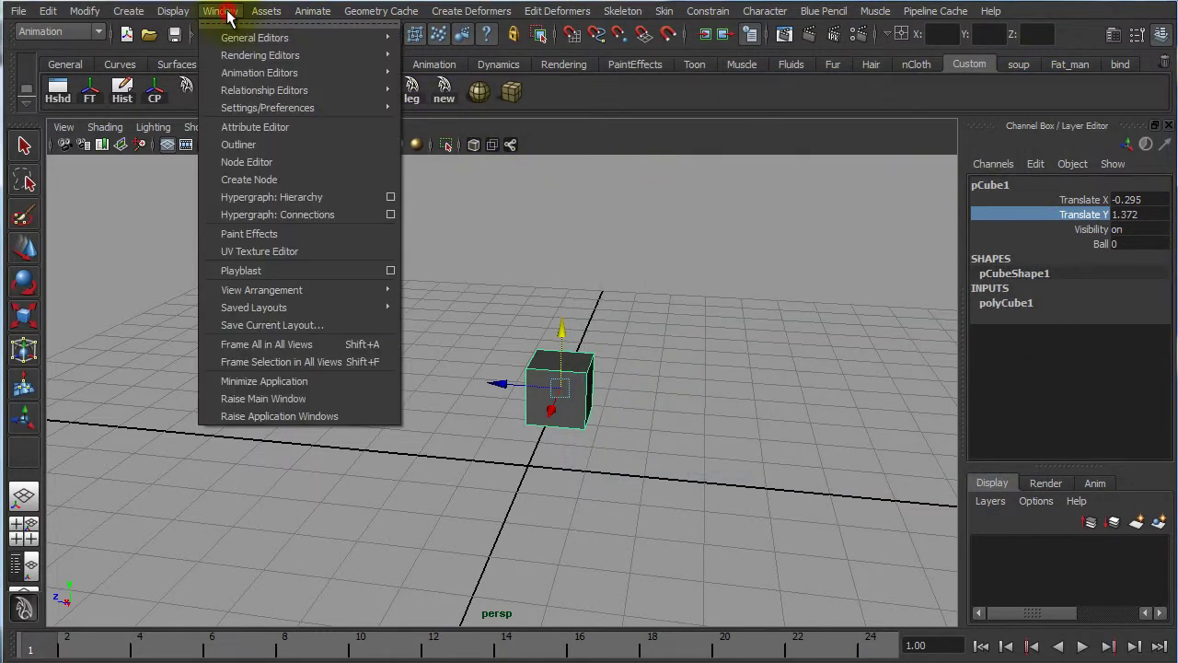
{"action": "mouse_move", "coordinate": [235, 41]}
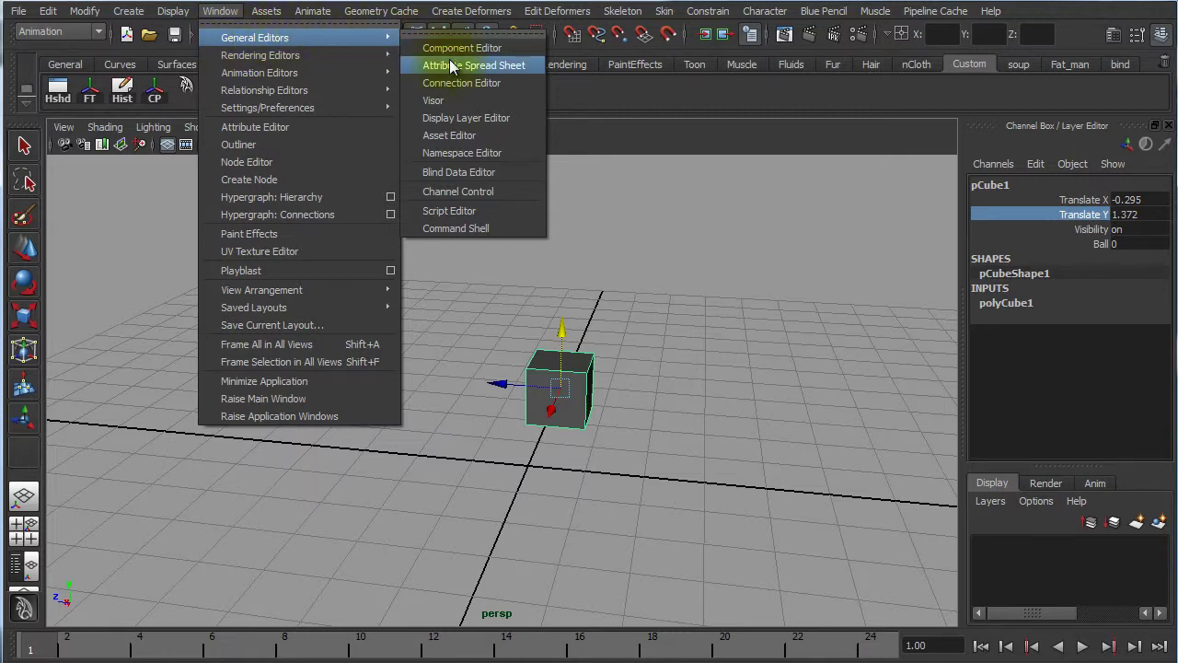
{"action": "left_click", "coordinate": [490, 191]}
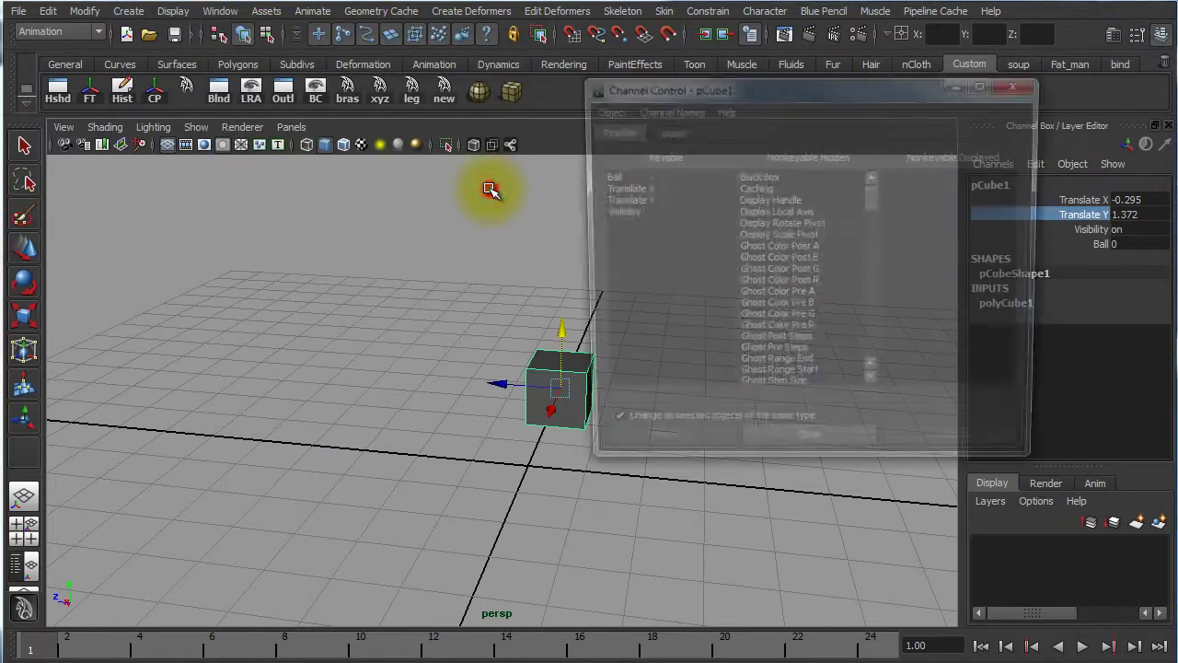
{"action": "left_click_drag", "start_coordinate": [744, 91], "coordinate": [662, 73]}
{"action": "left_click_drag", "start_coordinate": [718, 451], "coordinate": [743, 604]}
{"action": "scroll", "coordinate": [773, 214], "scroll_direction": "down", "scroll_amount": 2}
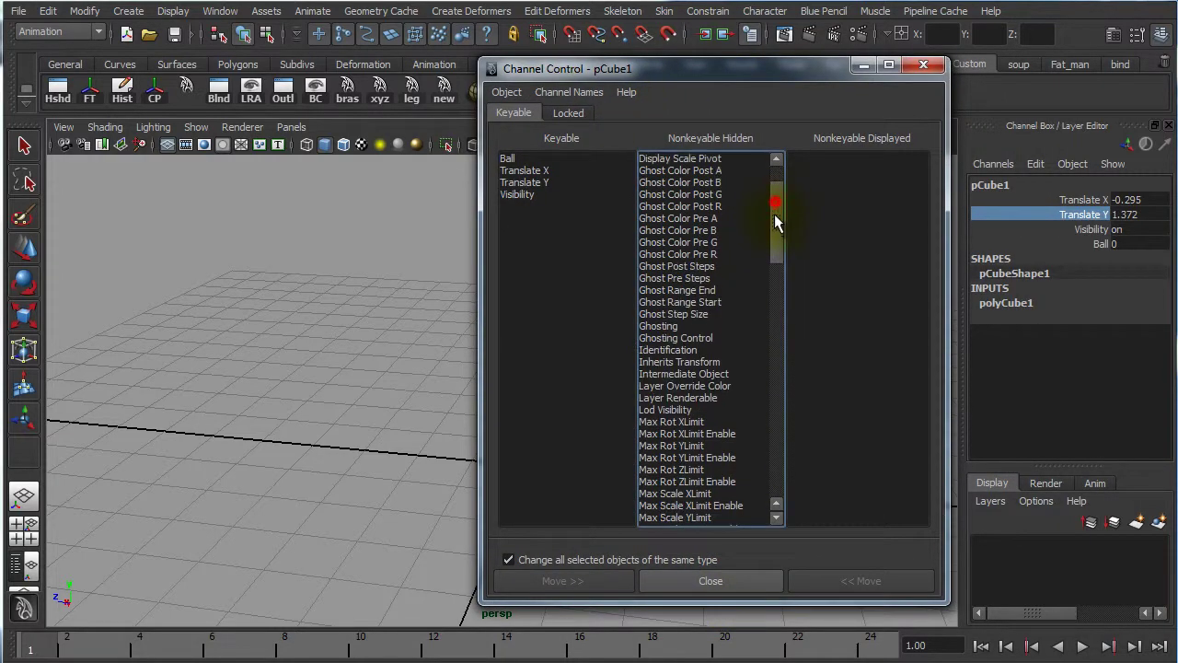
{"action": "scroll", "coordinate": [778, 197], "scroll_direction": "up", "scroll_amount": 2}
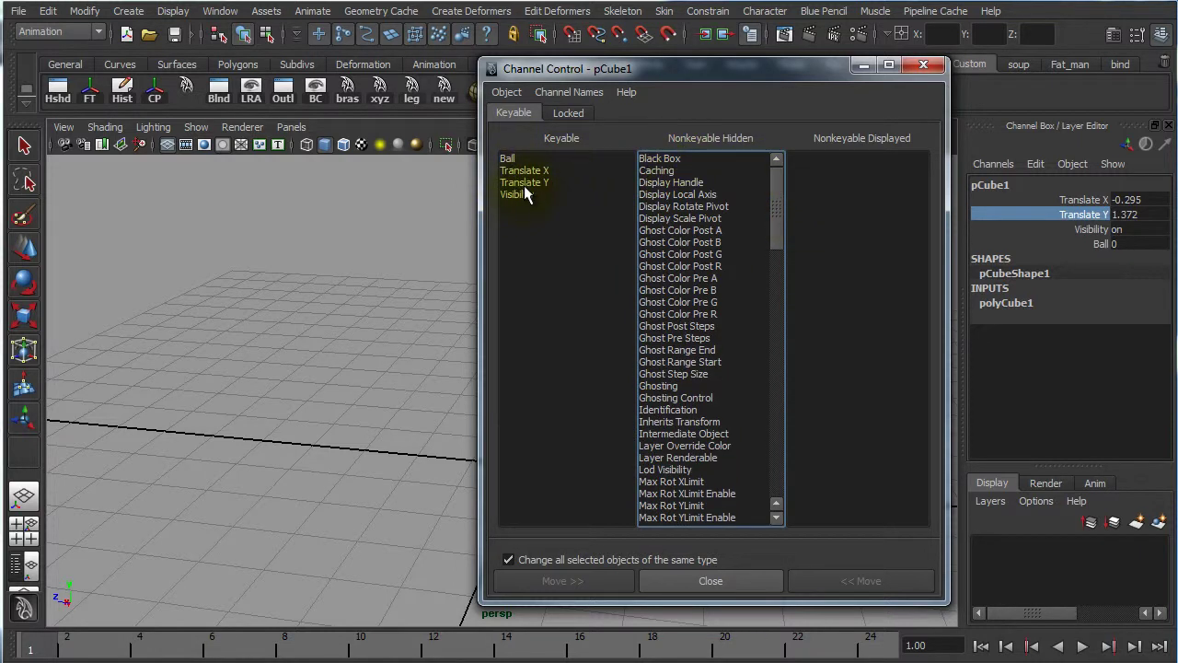
- Make the cube's hidden Scale X, Y, Z and Rotate X, Y, Z attributes keyable again in Channel Control
{"action": "left_click_drag", "start_coordinate": [781, 188], "coordinate": [777, 467]}
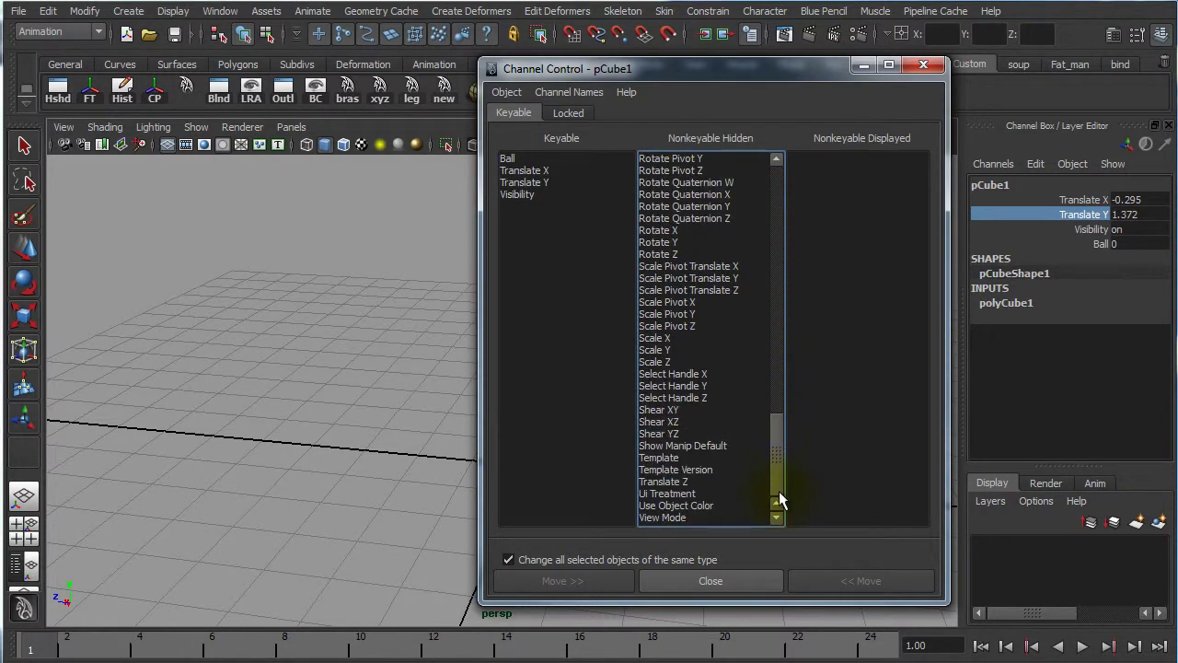
{"action": "left_click", "coordinate": [686, 361]}
{"action": "left_click_drag", "start_coordinate": [686, 362], "coordinate": [685, 338]}
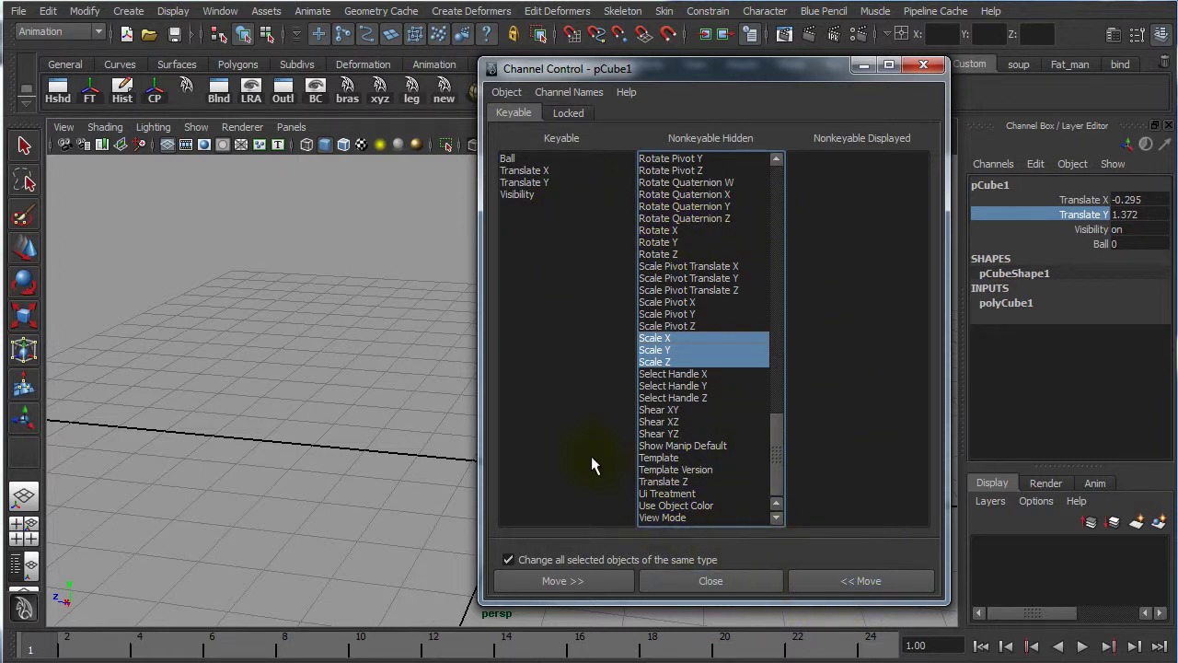
{"action": "left_click", "coordinate": [862, 581]}
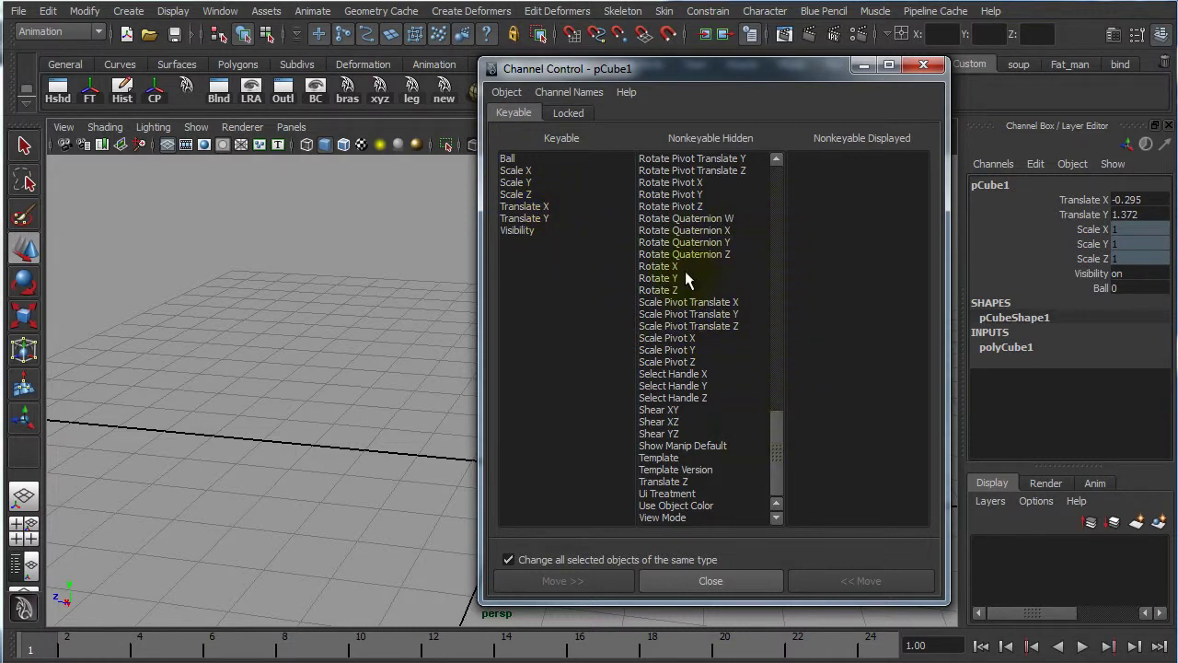
{"action": "left_click_drag", "start_coordinate": [683, 267], "coordinate": [681, 288]}
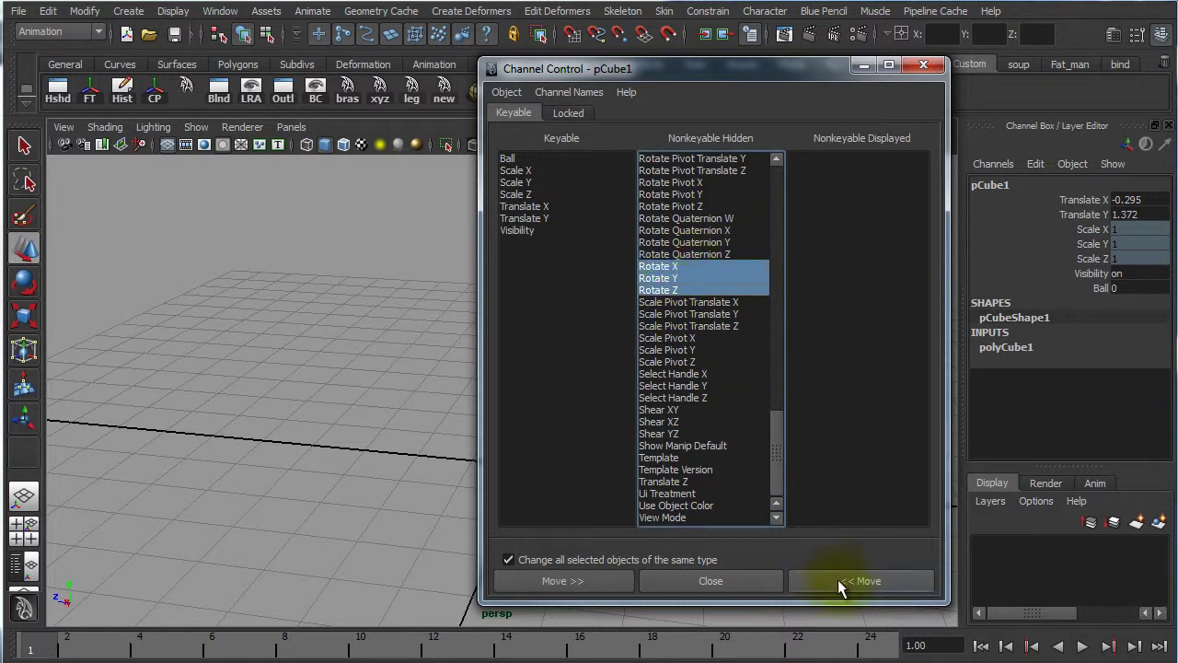
{"action": "left_click", "coordinate": [837, 581]}
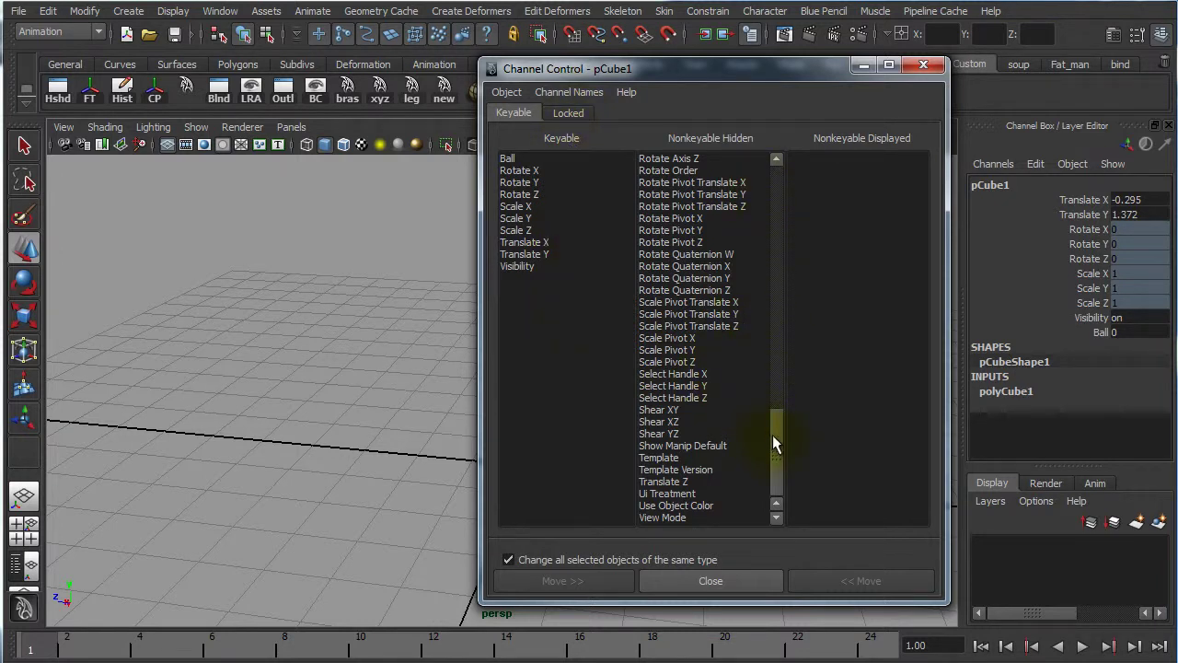
- Check the cube's locked attributes and make the hidden Translate Z attribute keyable again
{"action": "left_click_drag", "start_coordinate": [773, 437], "coordinate": [792, 477]}
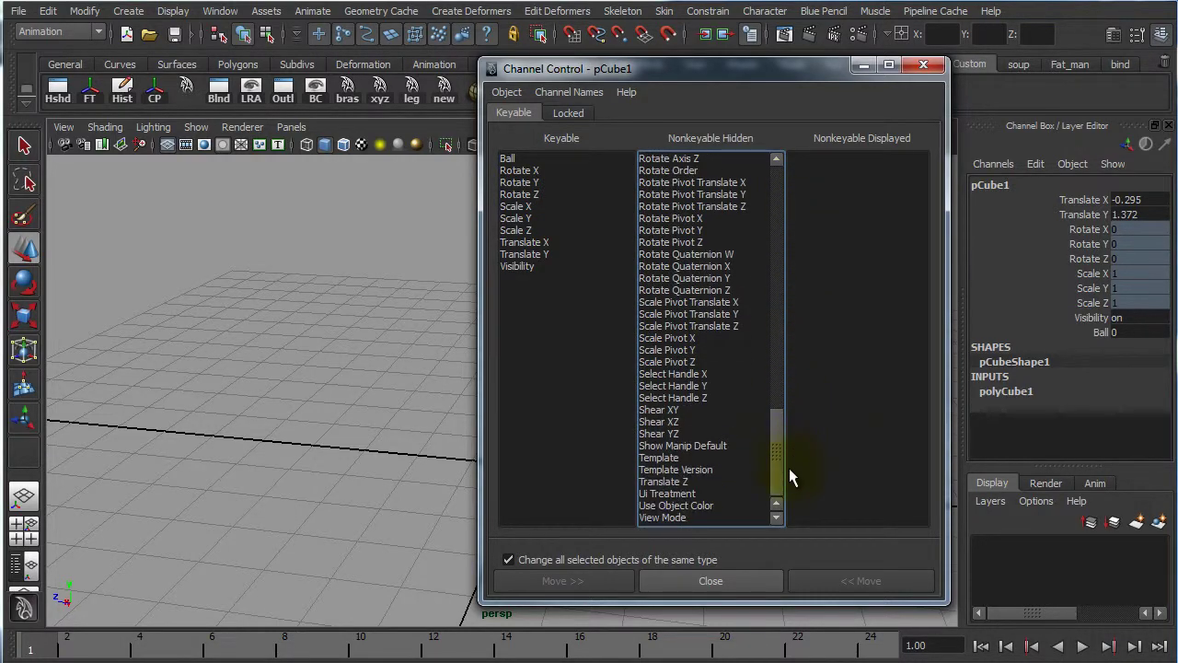
{"action": "left_click", "coordinate": [686, 482]}
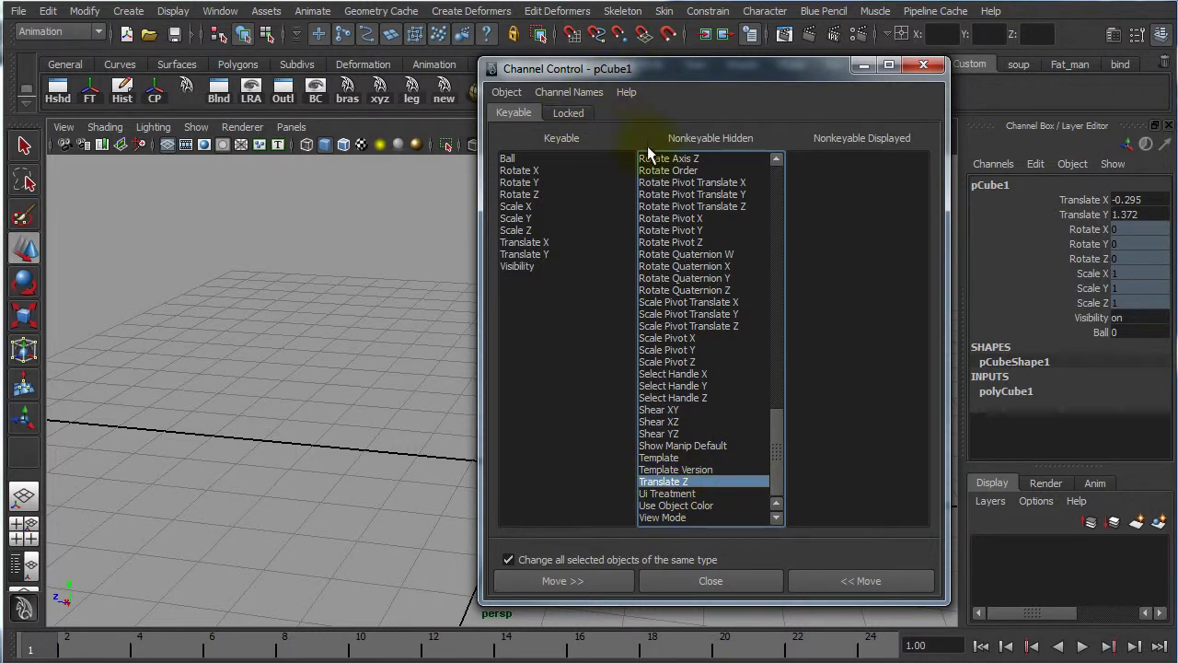
{"action": "left_click", "coordinate": [568, 112]}
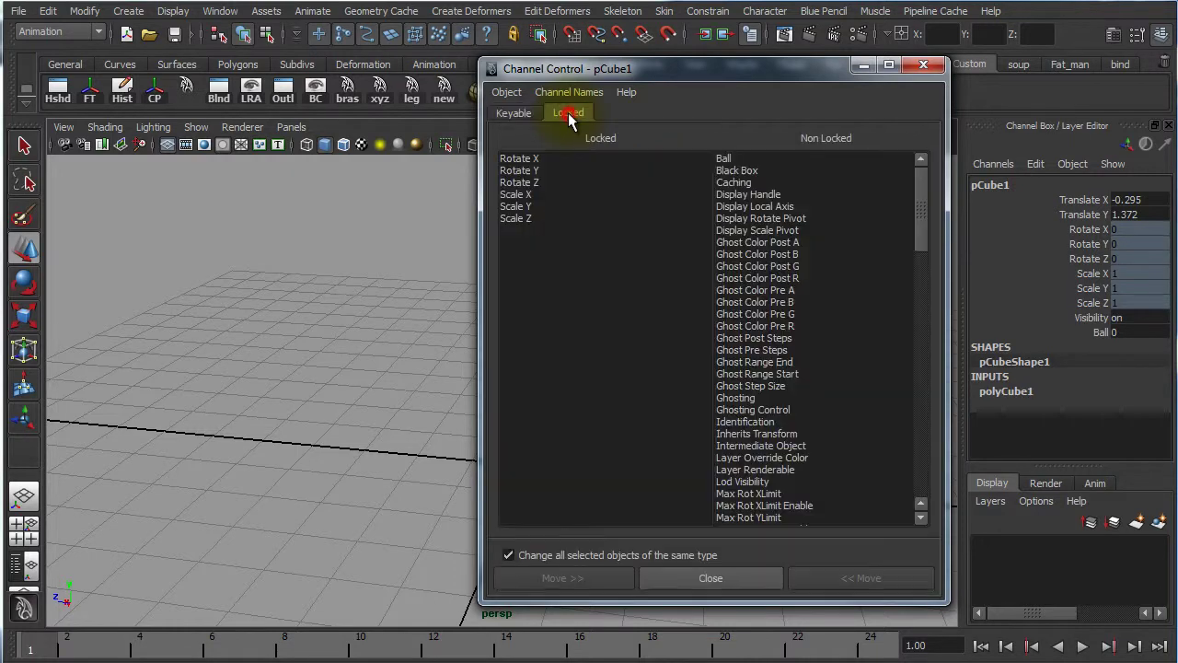
{"action": "left_click", "coordinate": [515, 112]}
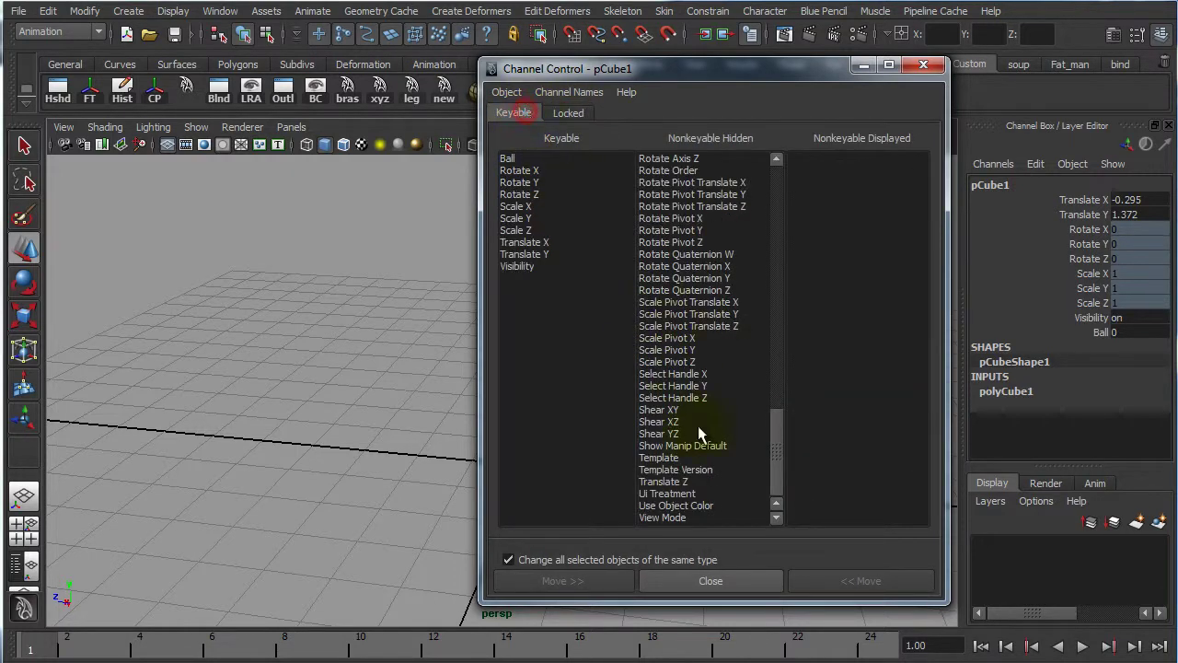
{"action": "left_click", "coordinate": [685, 481]}
{"action": "left_click", "coordinate": [842, 580]}
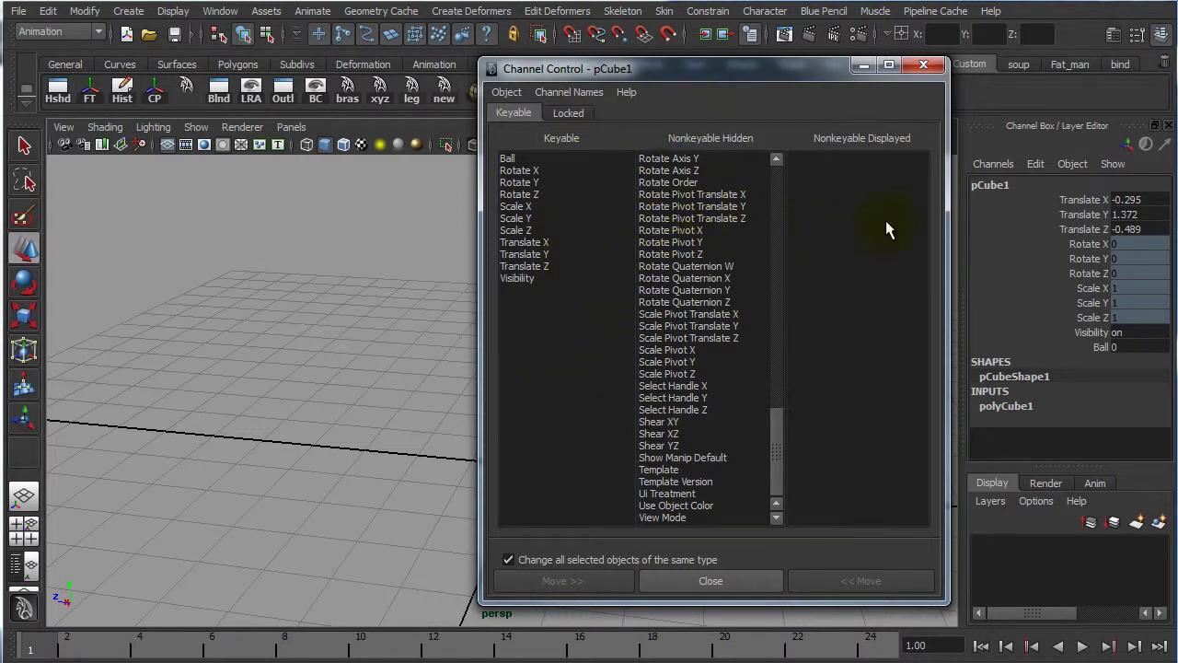
- Move Rotate X, Y and Z from locked to non locked in Channel Control and close the window
{"action": "left_click_drag", "start_coordinate": [1078, 244], "coordinate": [1074, 328]}
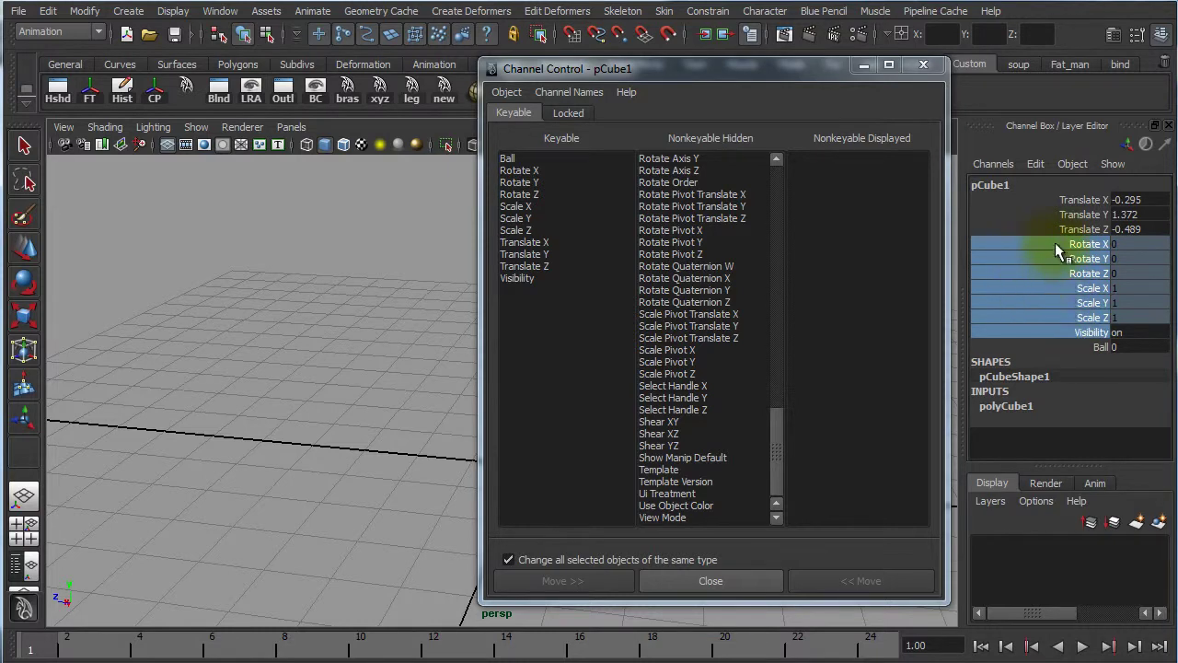
{"action": "left_click", "coordinate": [565, 111]}
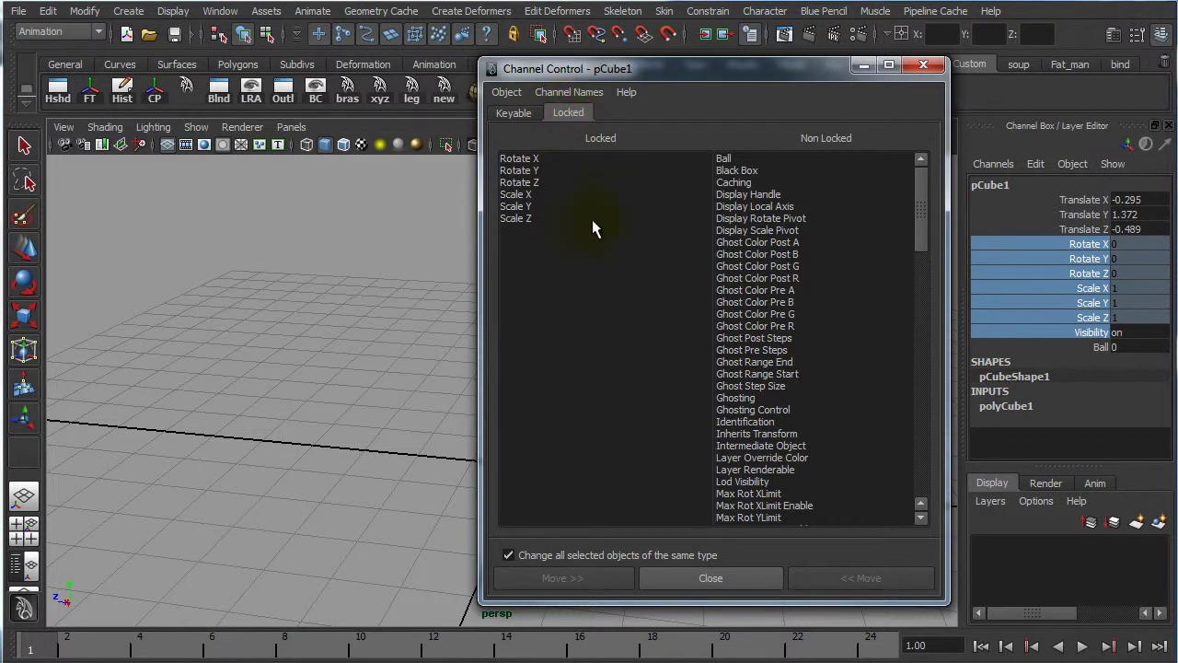
{"action": "left_click_drag", "start_coordinate": [541, 160], "coordinate": [556, 221]}
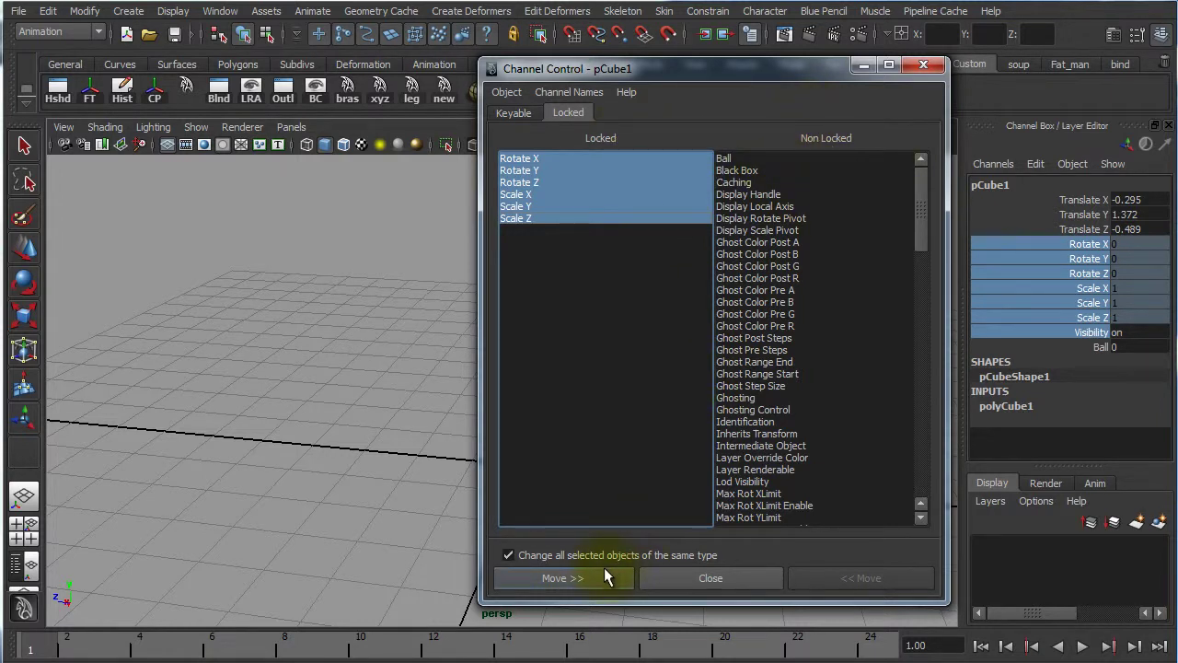
{"action": "left_click", "coordinate": [546, 183]}
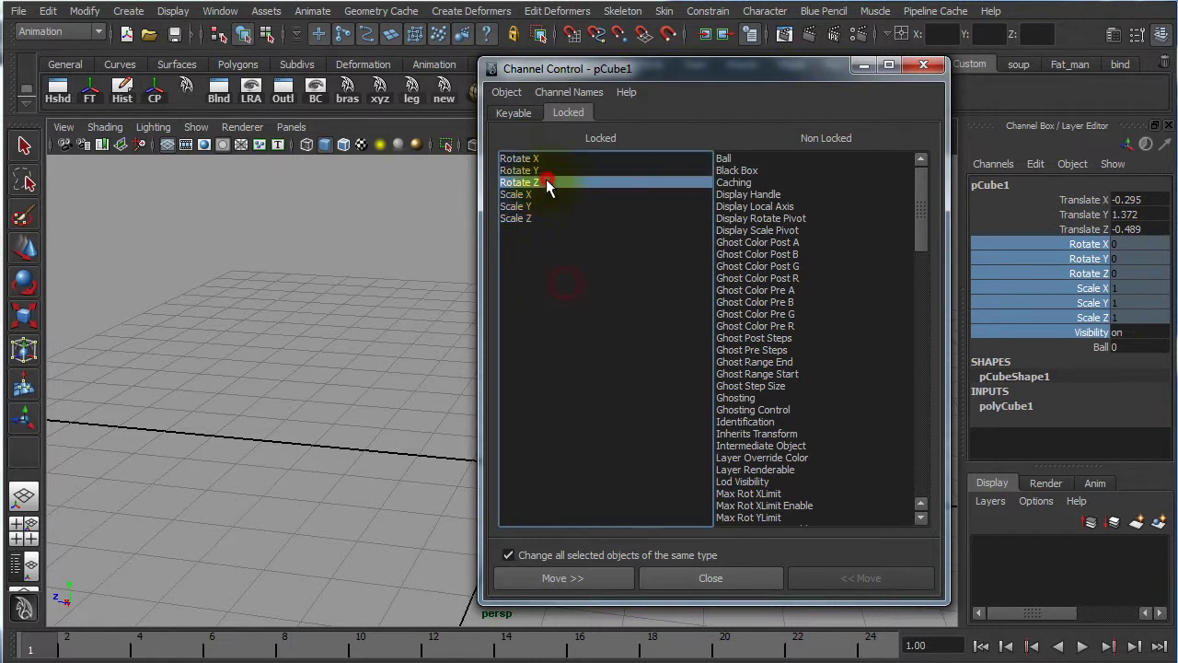
{"action": "left_click_drag", "start_coordinate": [539, 182], "coordinate": [532, 160]}
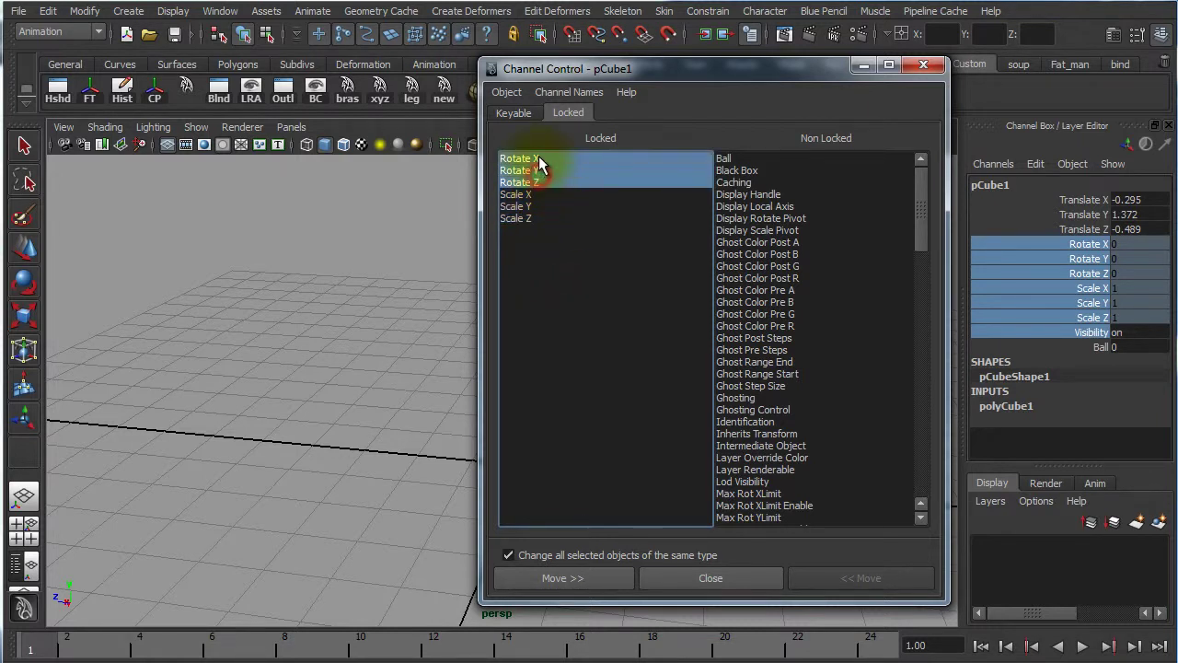
{"action": "left_click", "coordinate": [571, 578]}
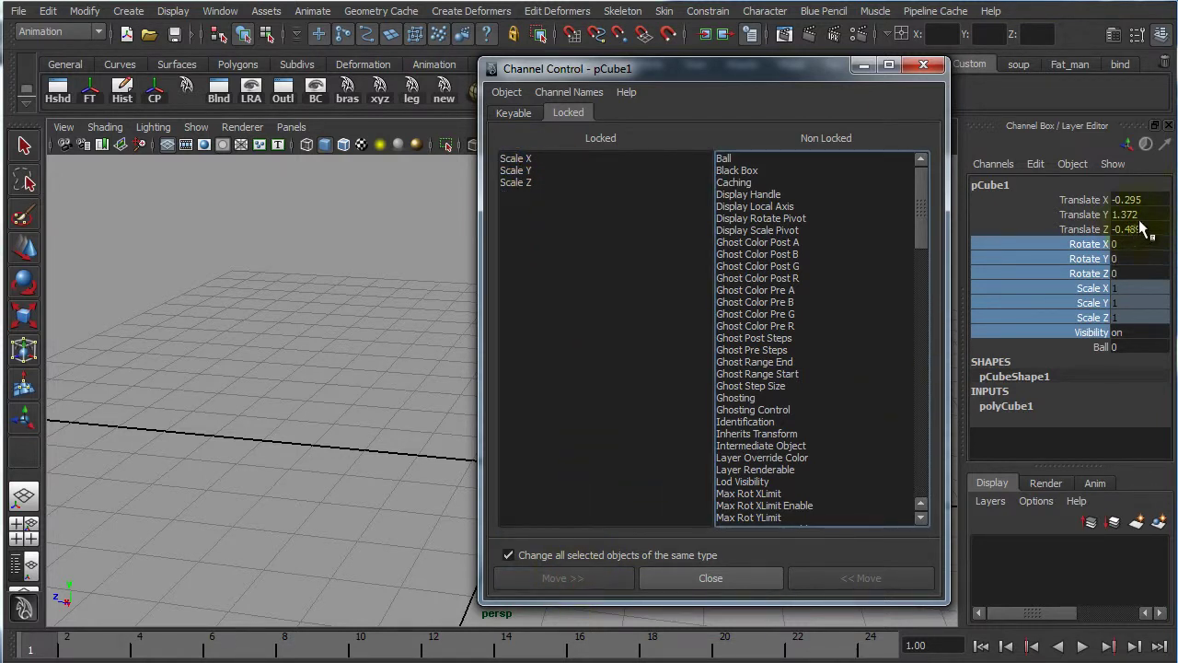
{"action": "left_click", "coordinate": [924, 70]}
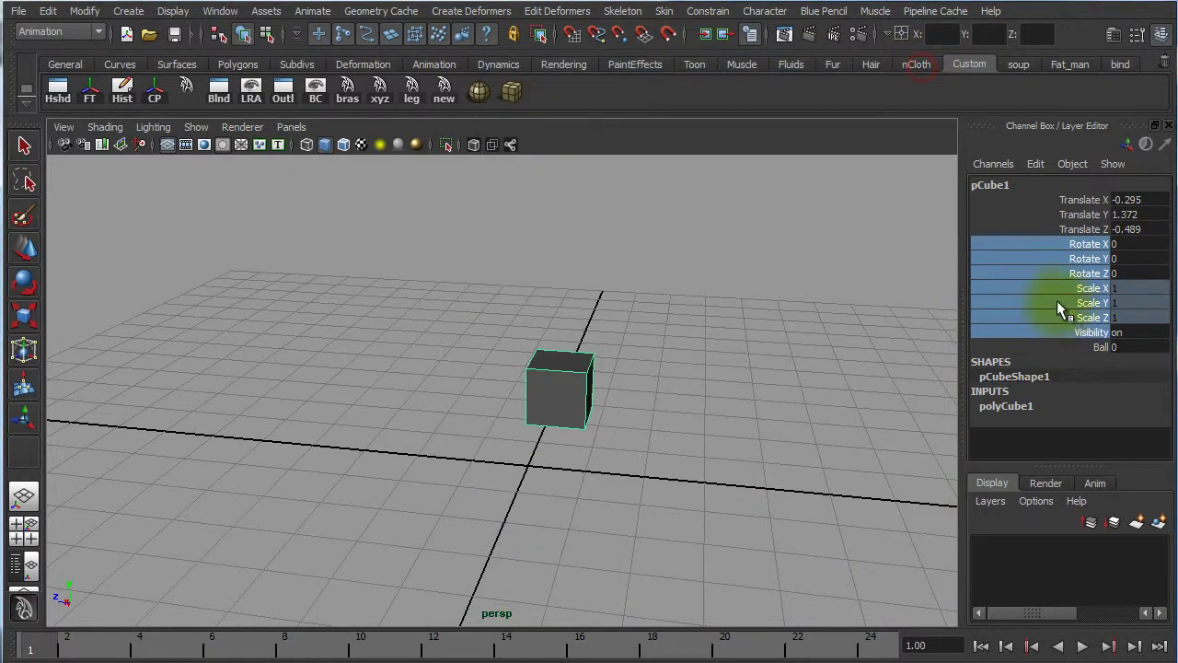
- Unlock the cube's Scale X, Scale Y and Scale Z channels directly in the Channel Box
{"action": "left_click", "coordinate": [1058, 301]}
{"action": "left_click", "coordinate": [1095, 291]}
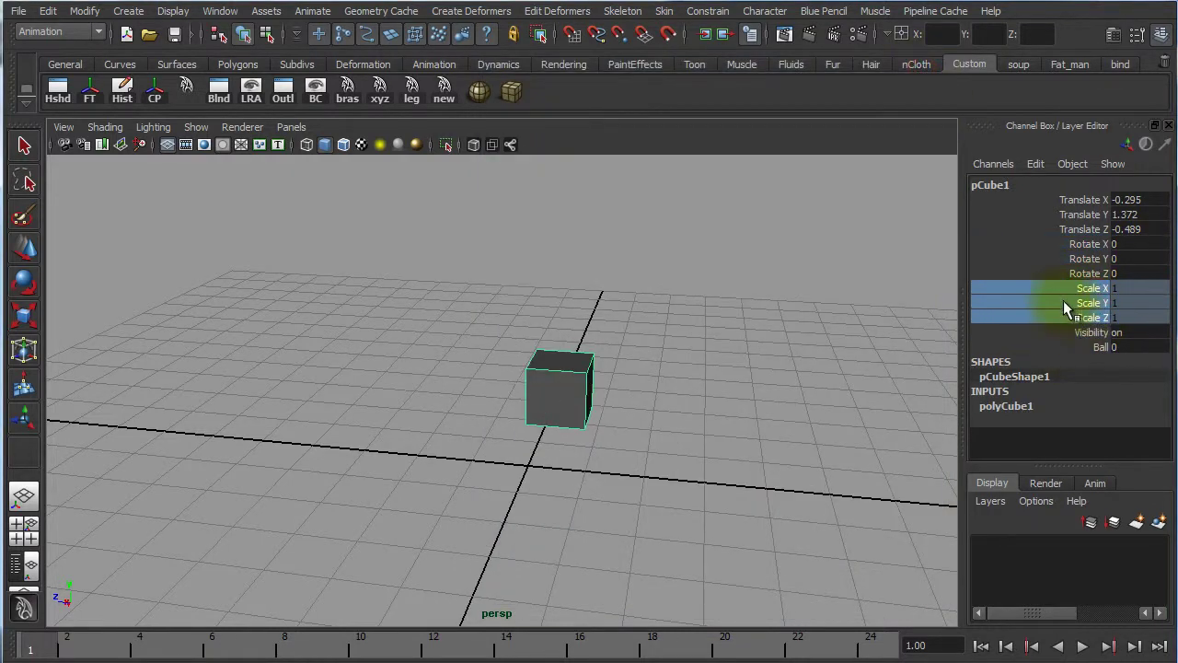
{"action": "right_click", "coordinate": [1063, 308]}
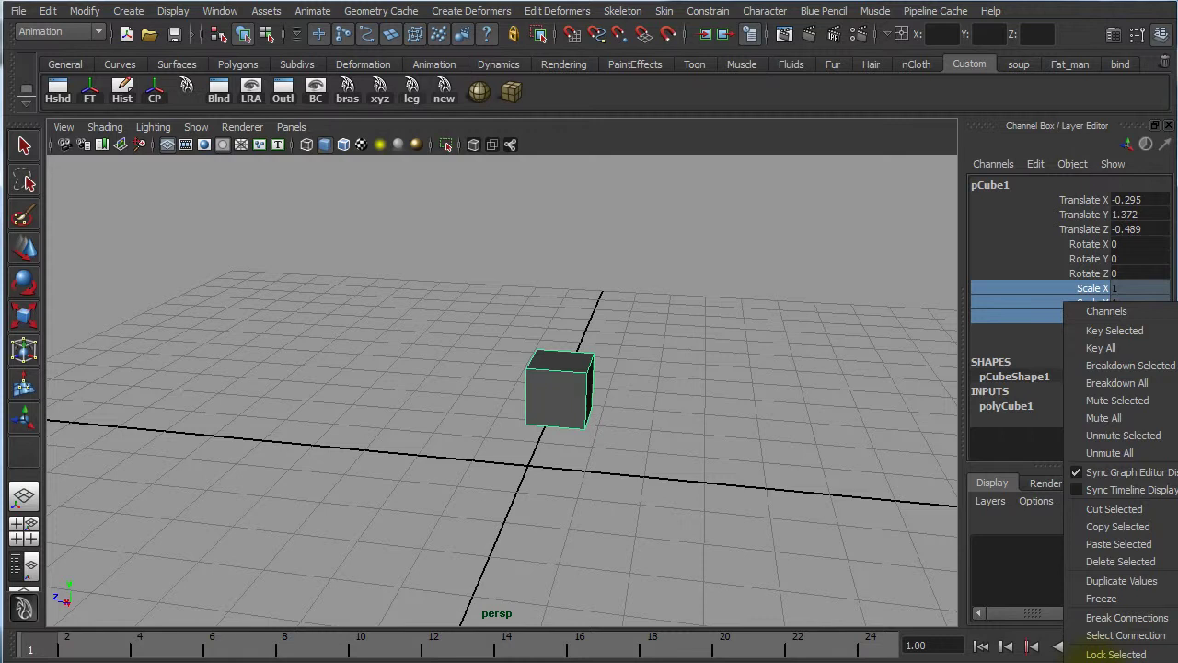
{"action": "left_click", "coordinate": [1116, 654]}
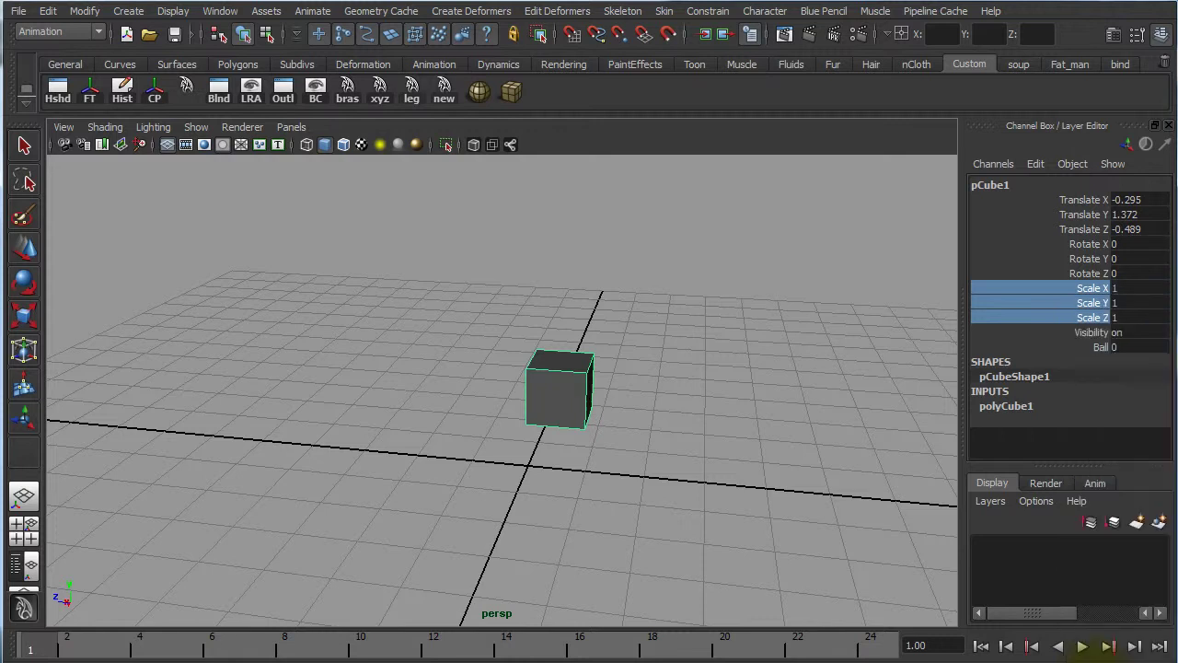
- Set the cube's Translate X, Y and Z to 0 and reselect the cube
{"action": "left_click_drag", "start_coordinate": [1125, 227], "coordinate": [1128, 196]}
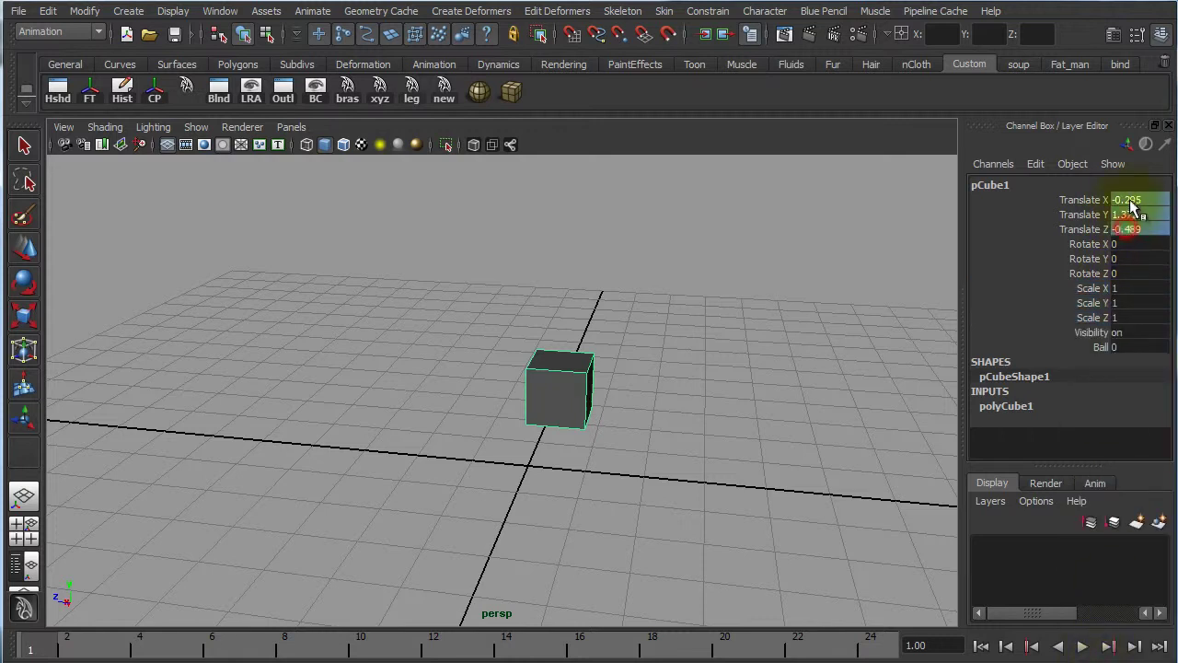
{"action": "type", "text": "0"}
{"action": "key", "text": "Return"}
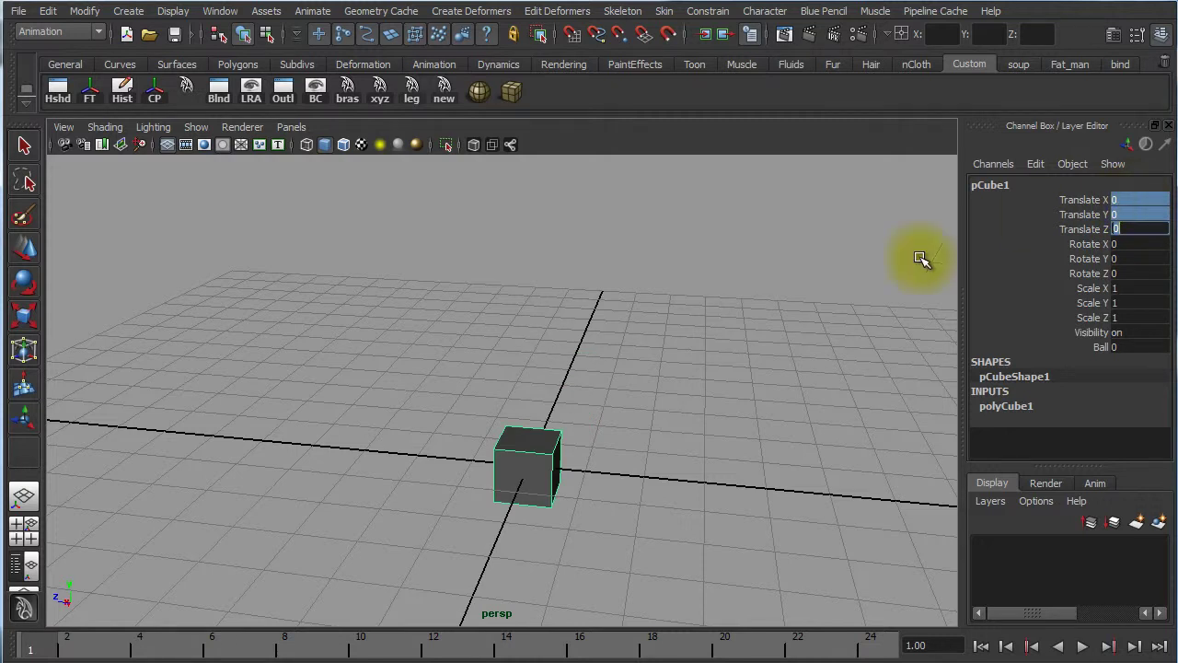
{"action": "left_click", "coordinate": [665, 408]}
{"action": "left_click", "coordinate": [552, 486]}
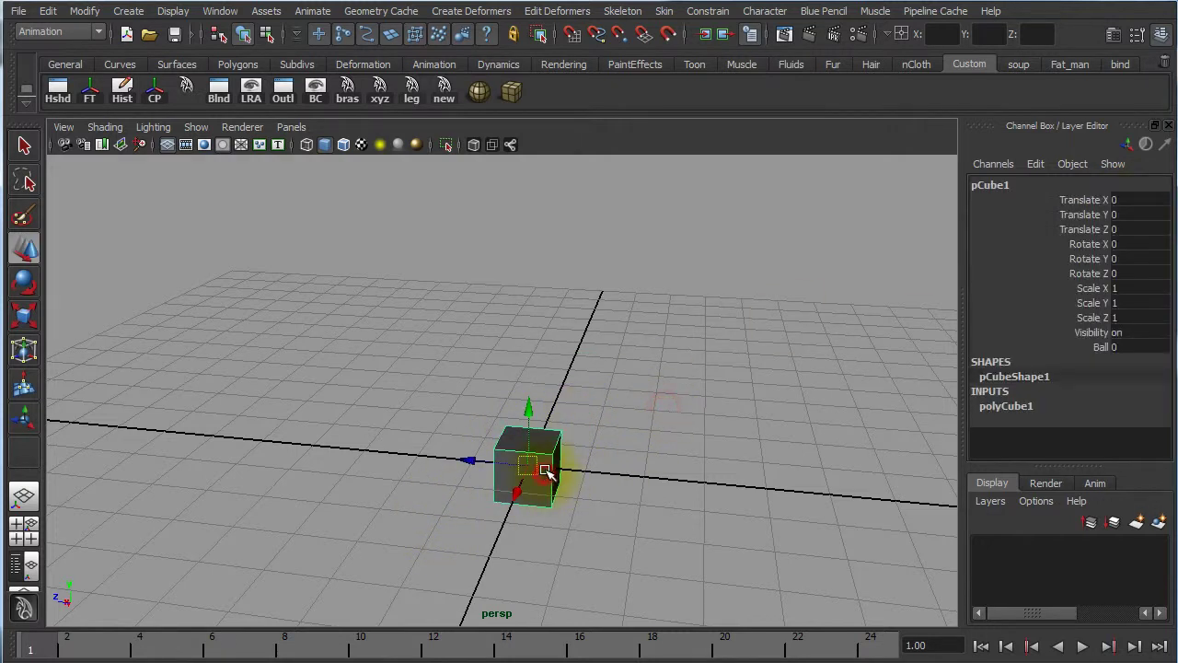
- Edit the cube's custom Ball attribute so that it has a minimum and a maximum, and close the attribute editing window
{"action": "left_click", "coordinate": [1037, 163]}
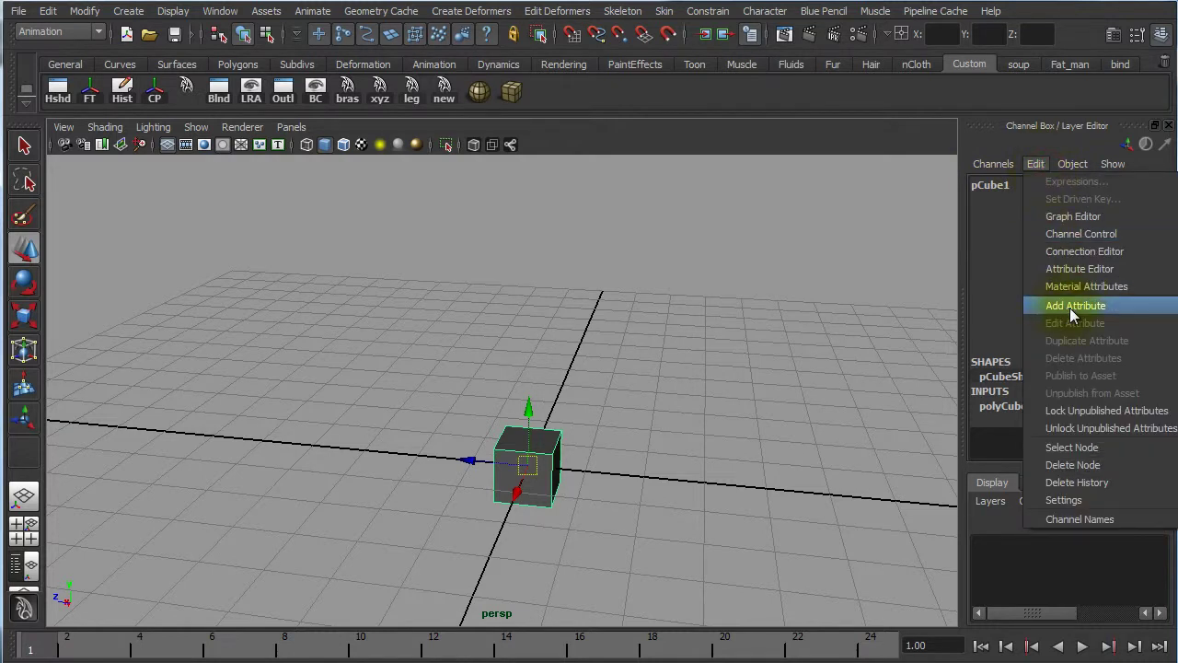
{"action": "left_click", "coordinate": [737, 263]}
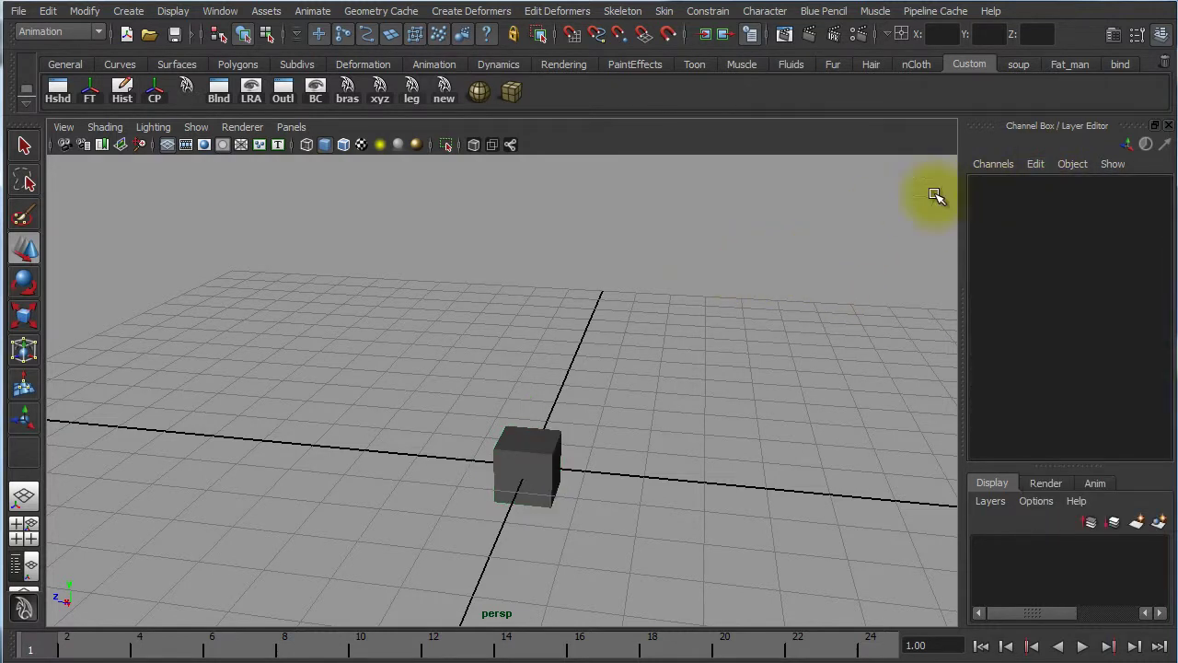
{"action": "left_click", "coordinate": [514, 436]}
{"action": "left_click", "coordinate": [1089, 347]}
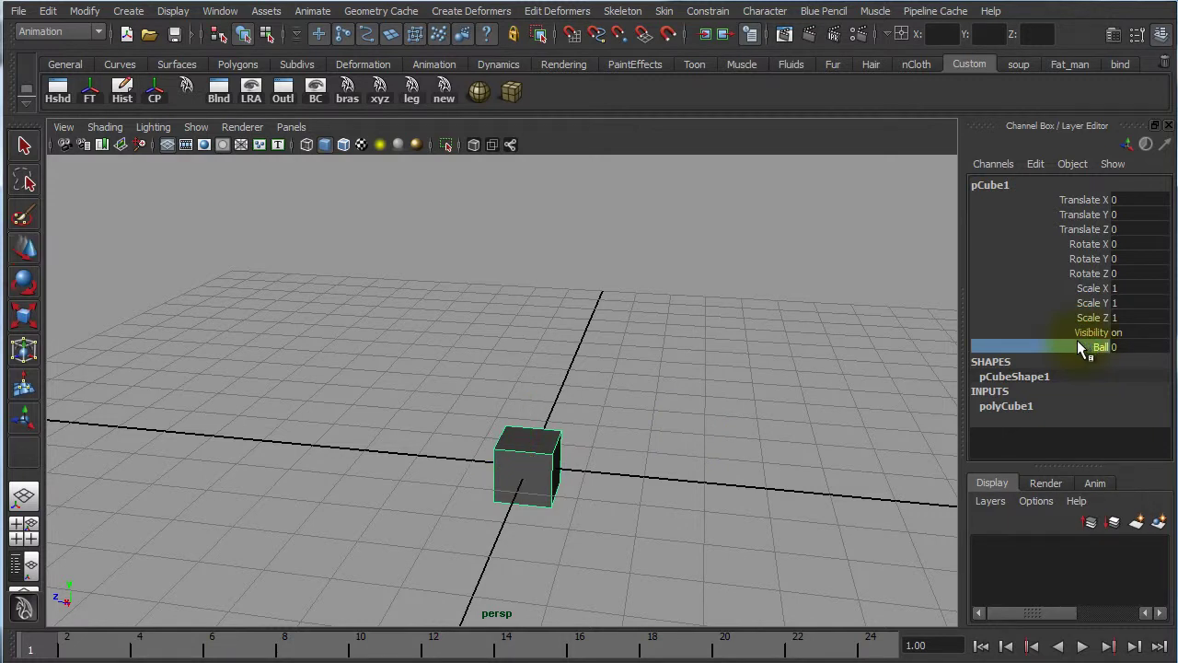
{"action": "left_click", "coordinate": [1038, 163]}
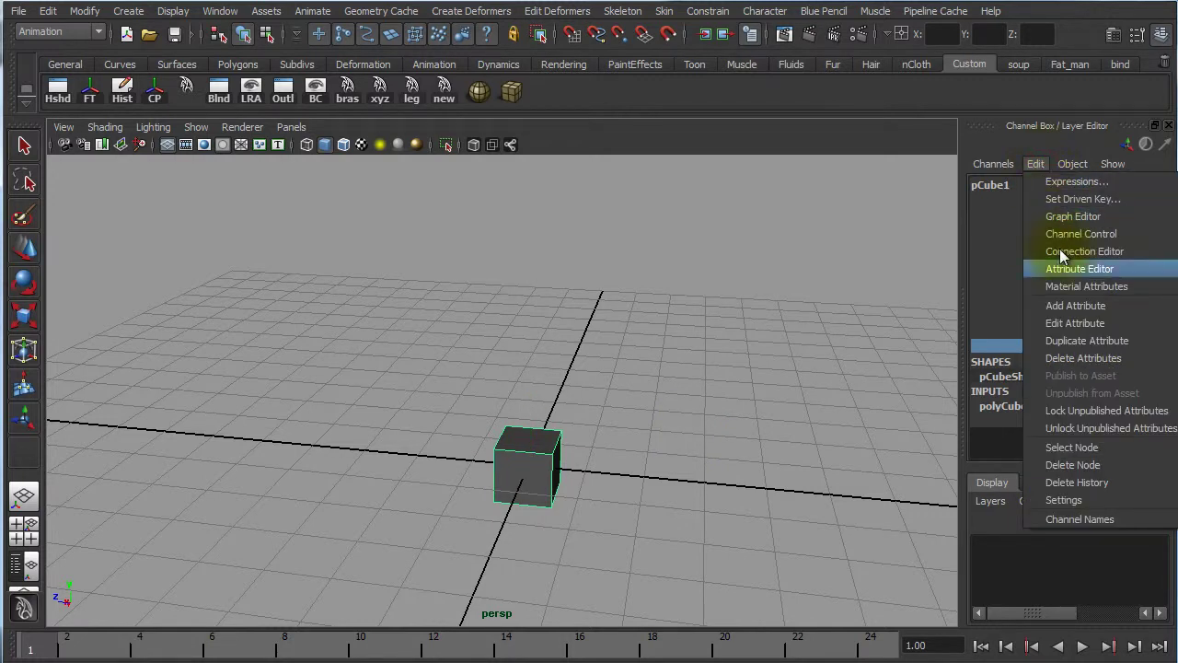
{"action": "left_click", "coordinate": [1092, 325]}
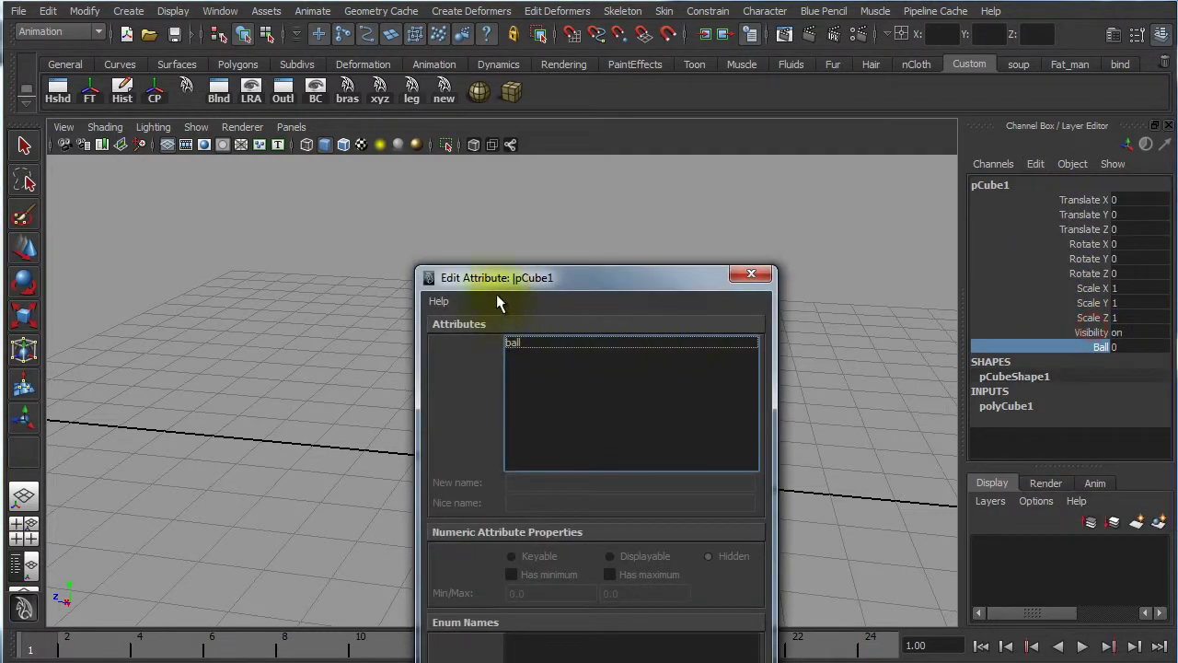
{"action": "left_click_drag", "start_coordinate": [555, 291], "coordinate": [462, 112]}
{"action": "left_click", "coordinate": [451, 162]}
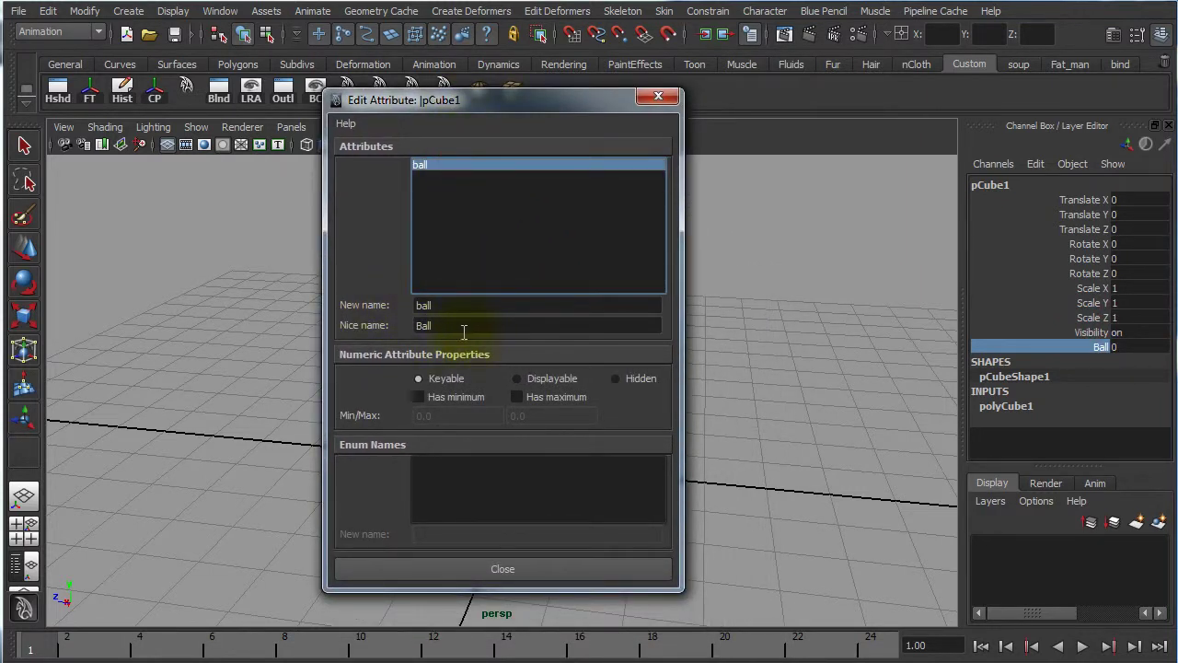
{"action": "left_click", "coordinate": [418, 397]}
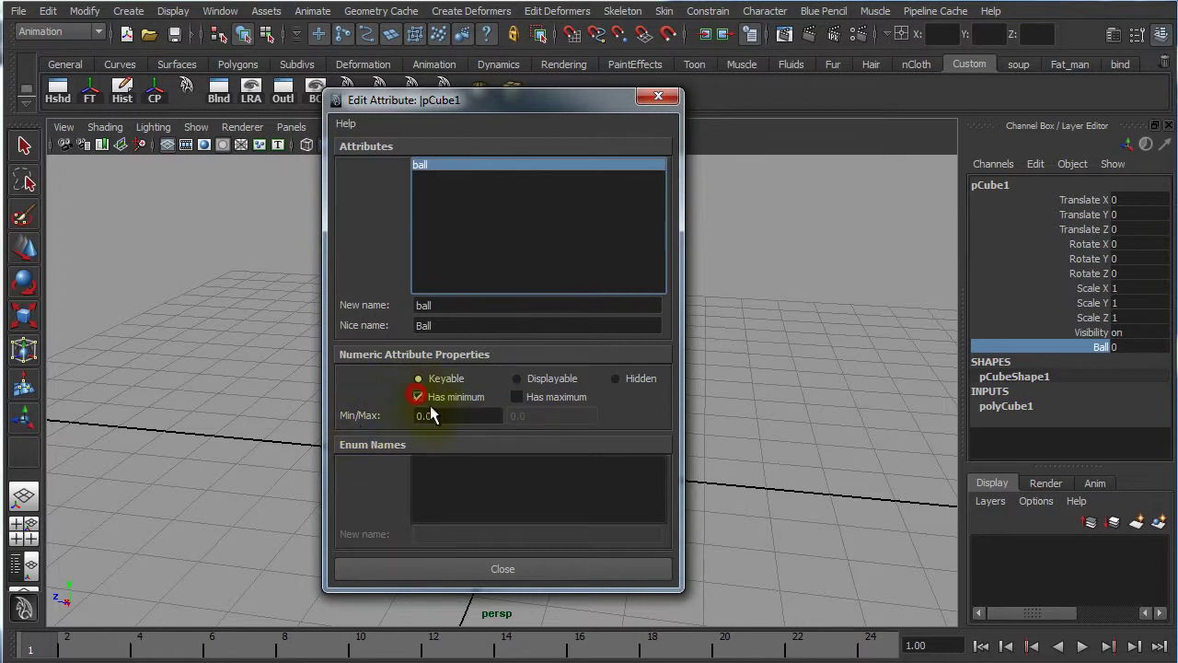
{"action": "left_click", "coordinate": [518, 399]}
{"action": "left_click", "coordinate": [482, 568]}
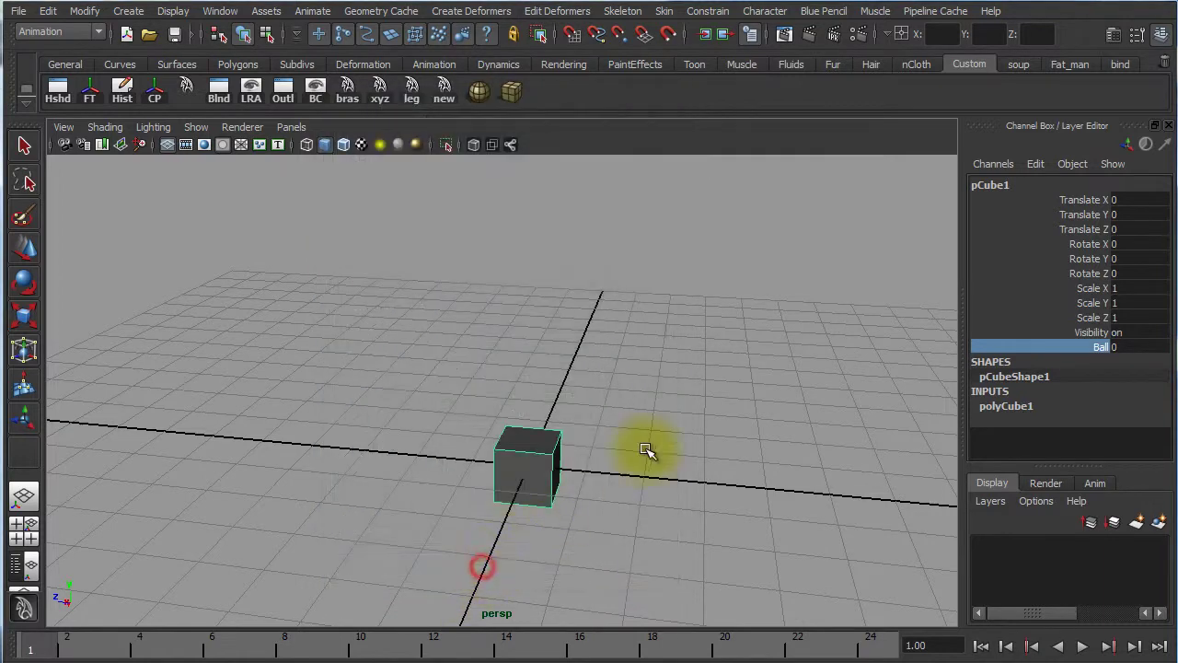
- Examine the editing and channel commands available for the cube's selected rotate channels
{"action": "left_click", "coordinate": [1033, 165]}
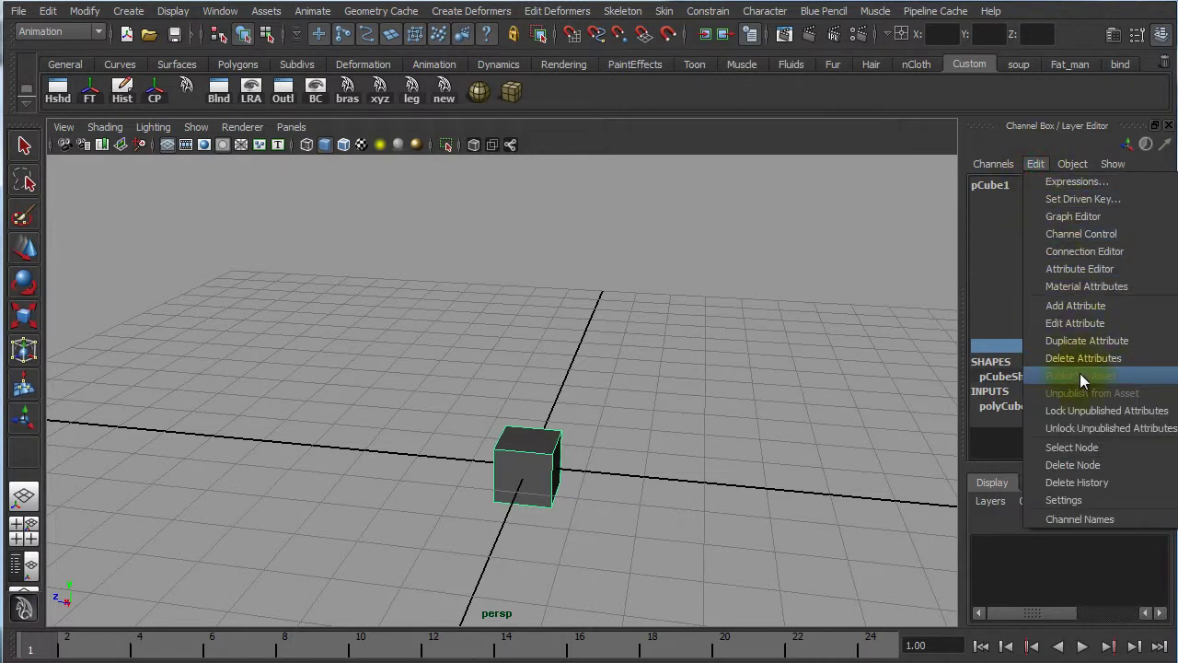
{"action": "left_click", "coordinate": [797, 319]}
{"action": "key", "text": "w"}
{"action": "left_click_drag", "start_coordinate": [584, 452], "coordinate": [507, 492]}
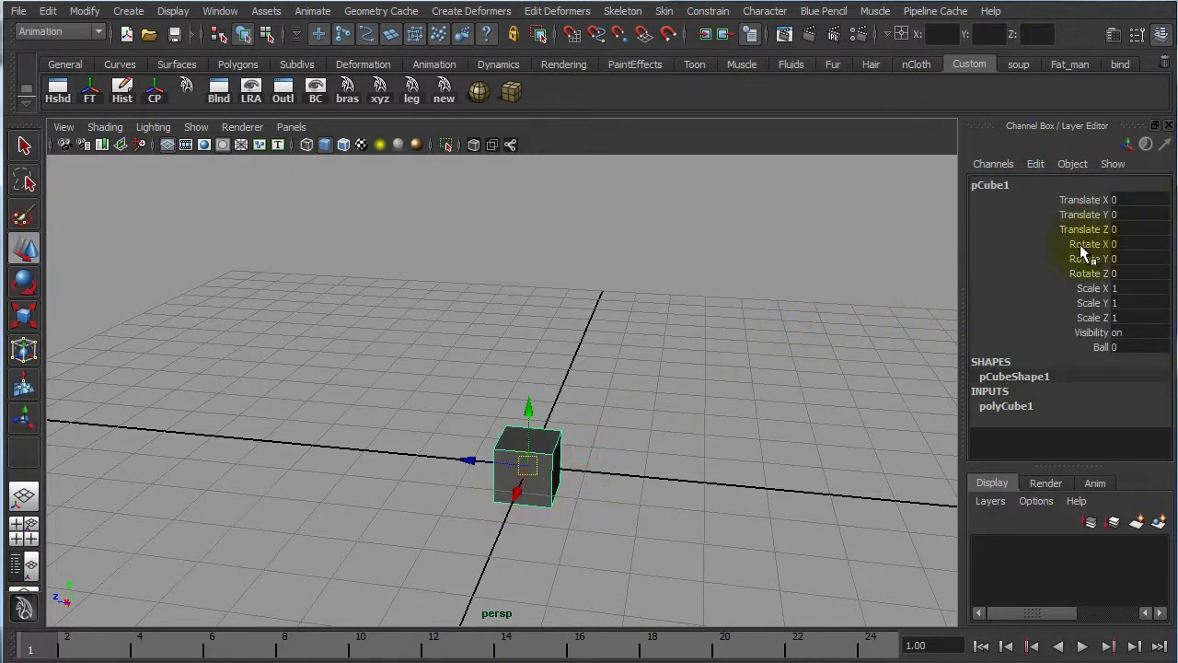
{"action": "left_click_drag", "start_coordinate": [1083, 244], "coordinate": [1083, 272]}
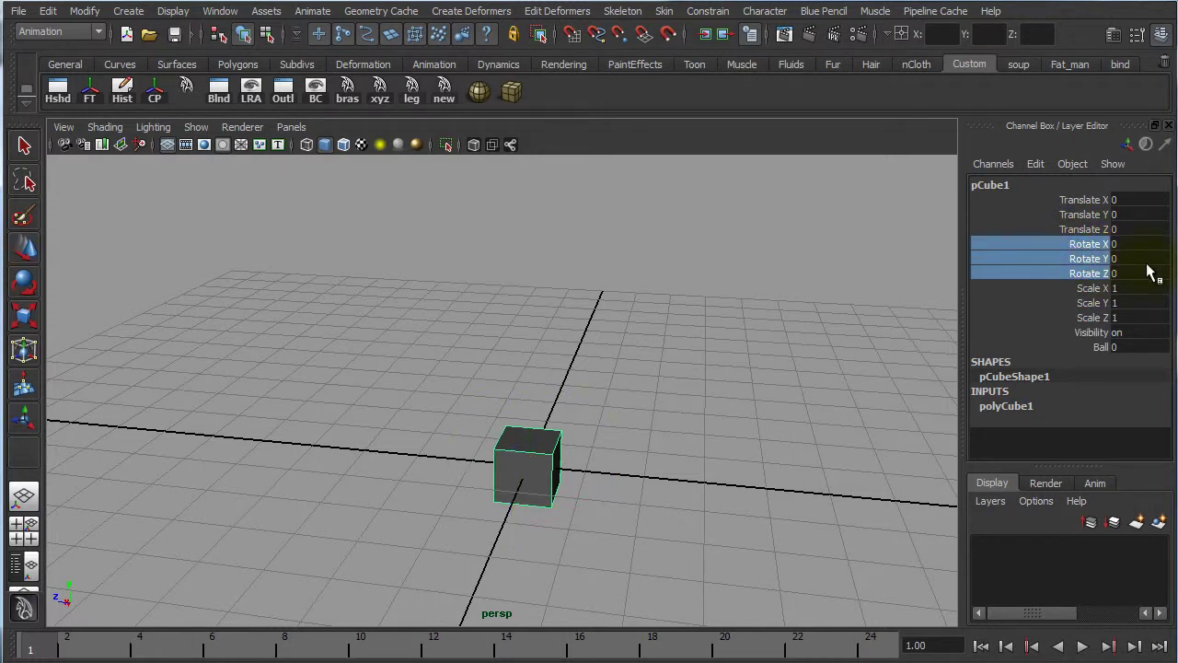
{"action": "right_click", "coordinate": [1074, 242]}
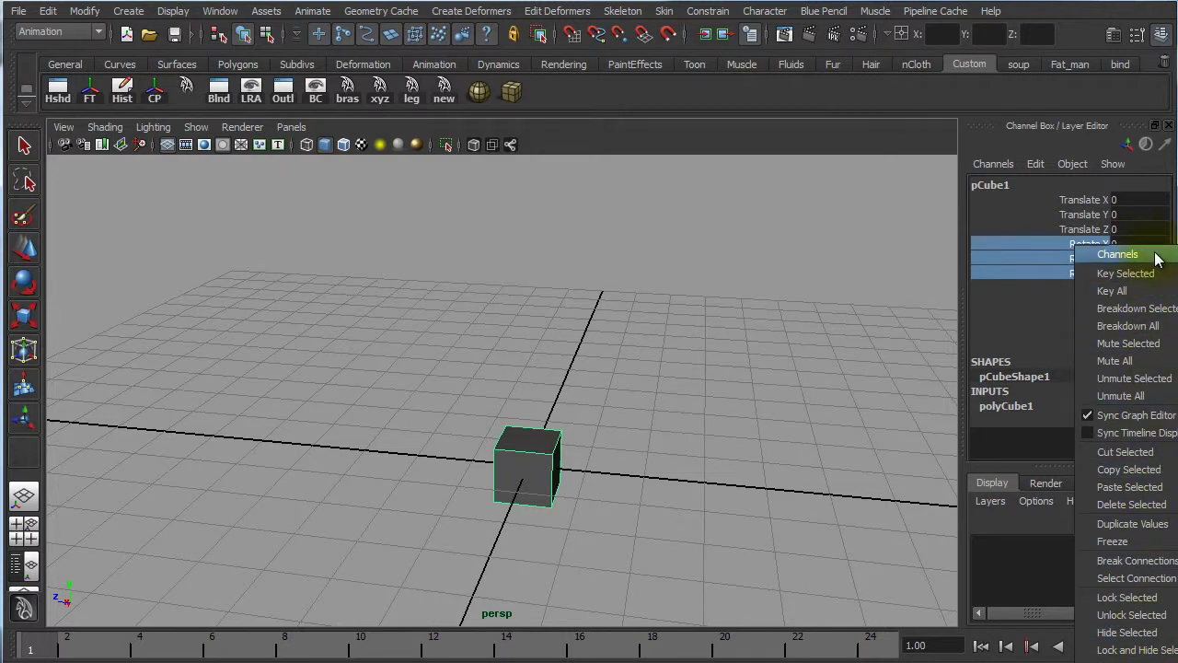
{"action": "left_click", "coordinate": [808, 313]}
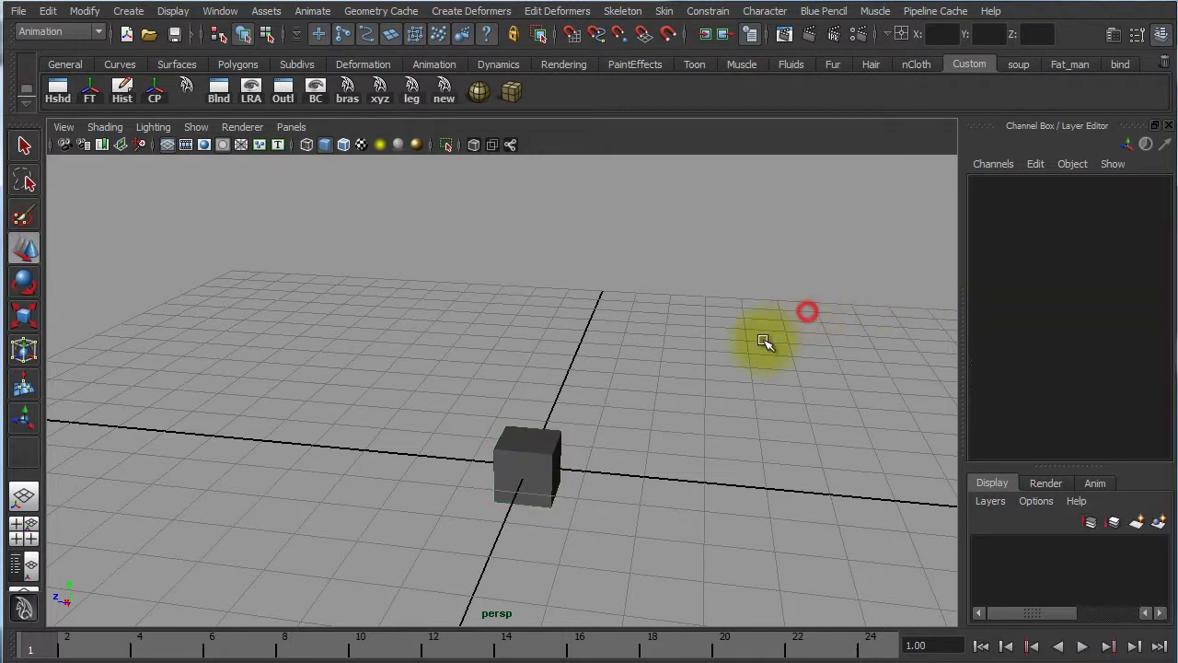
{"action": "left_click", "coordinate": [531, 461]}
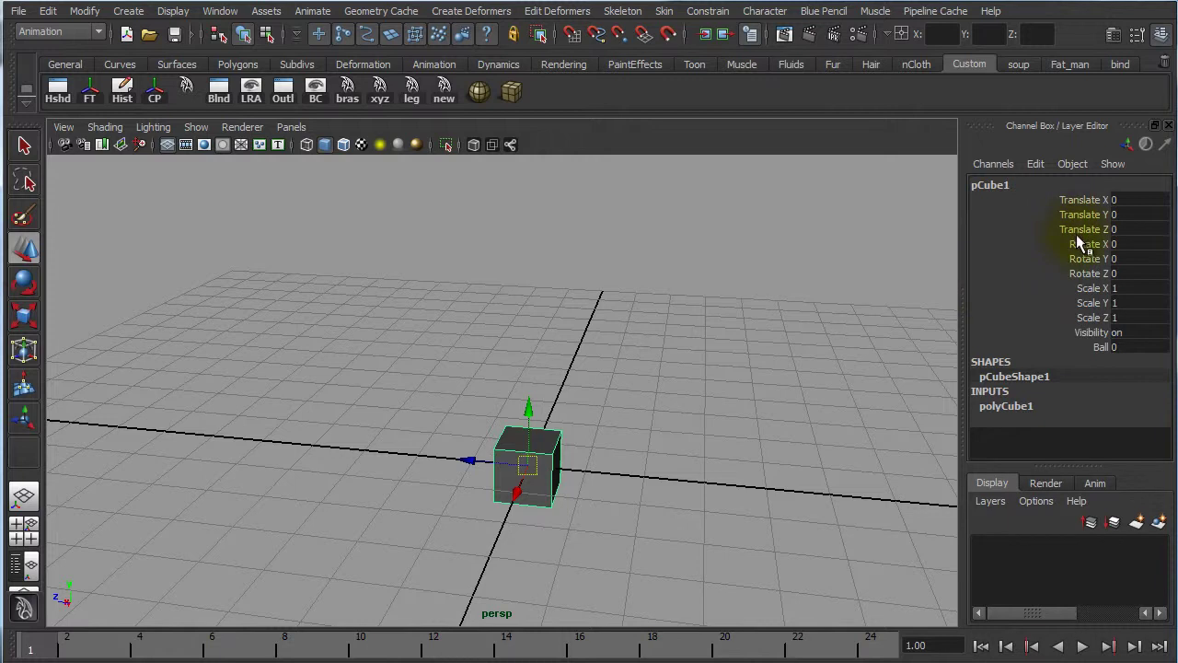
{"action": "left_click_drag", "start_coordinate": [1077, 238], "coordinate": [1083, 285]}
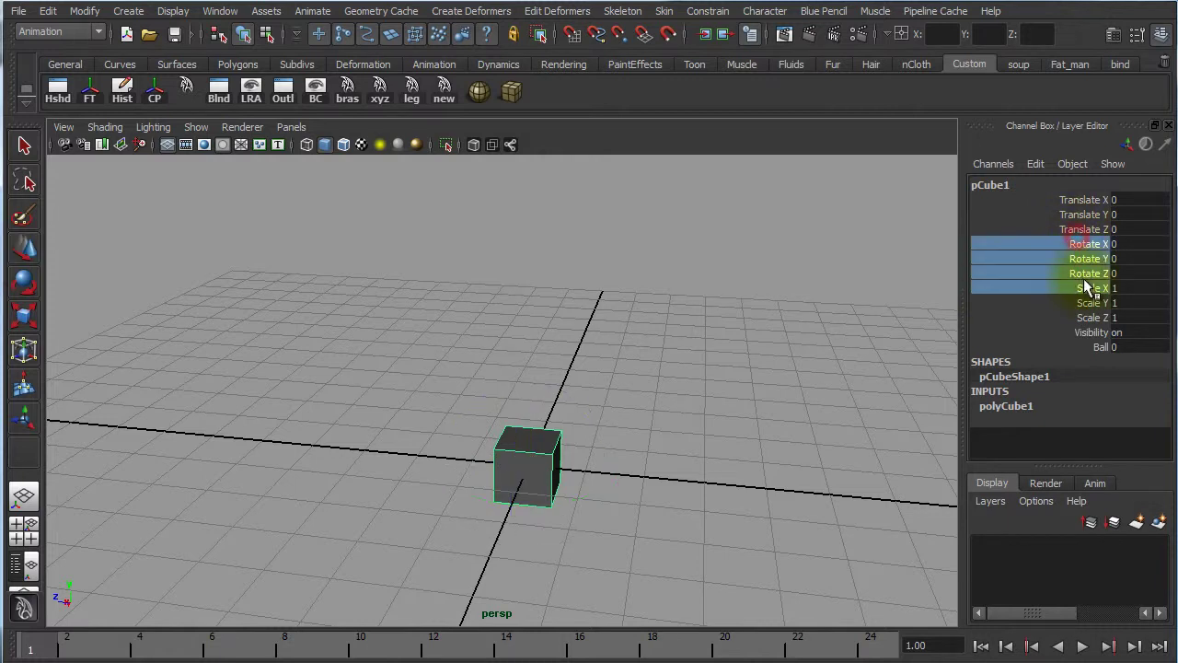
{"action": "left_click", "coordinate": [1037, 164]}
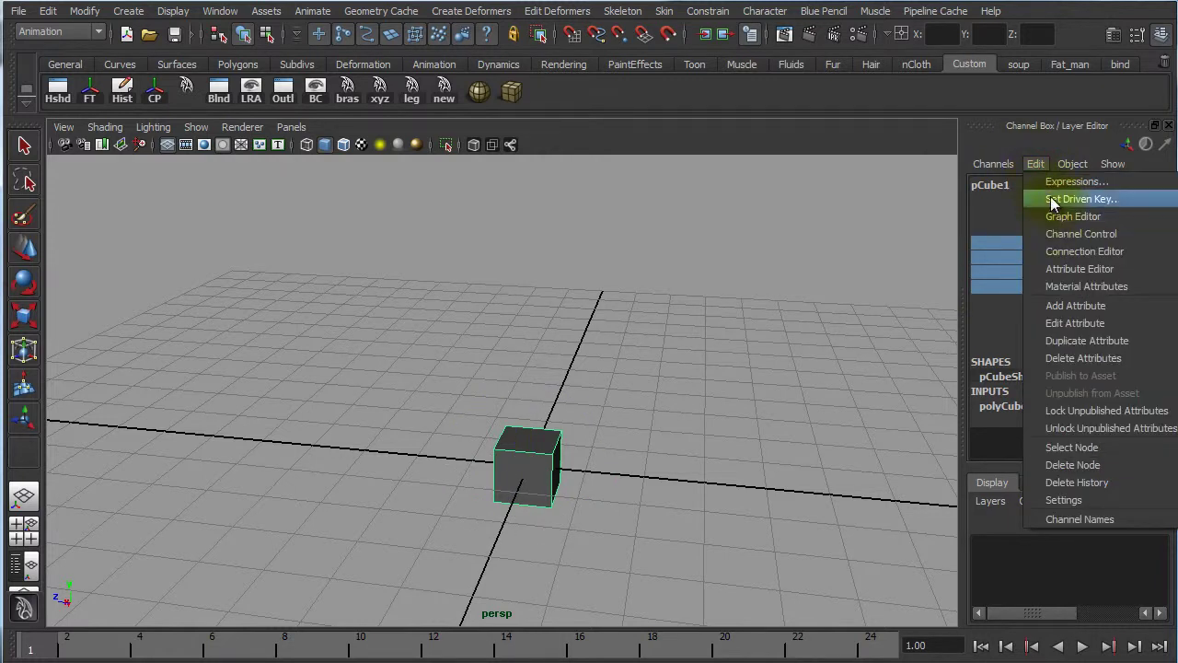